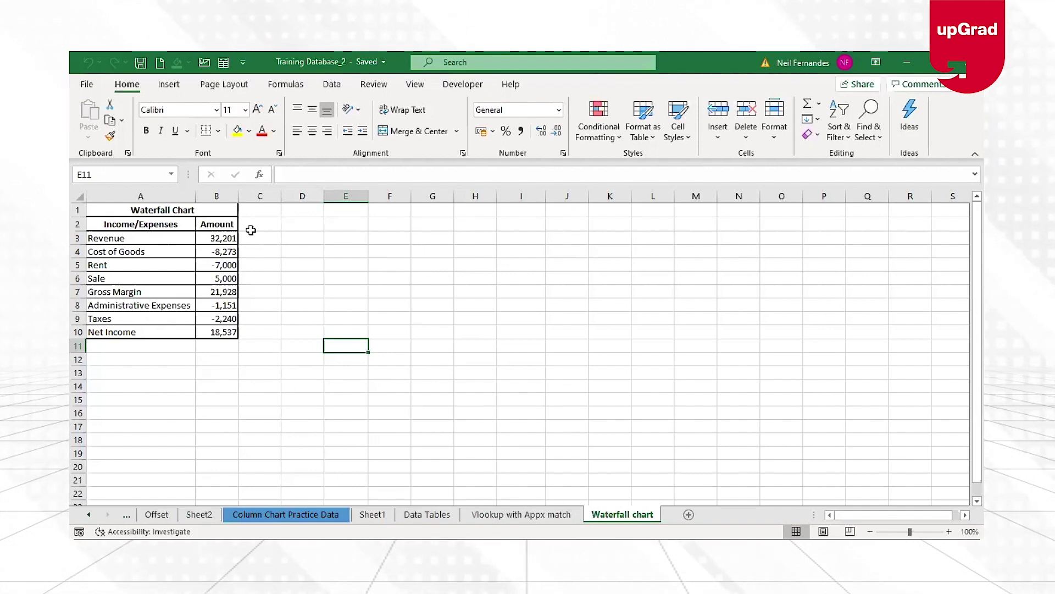
{"action": "left_click", "coordinate": [215, 244]}
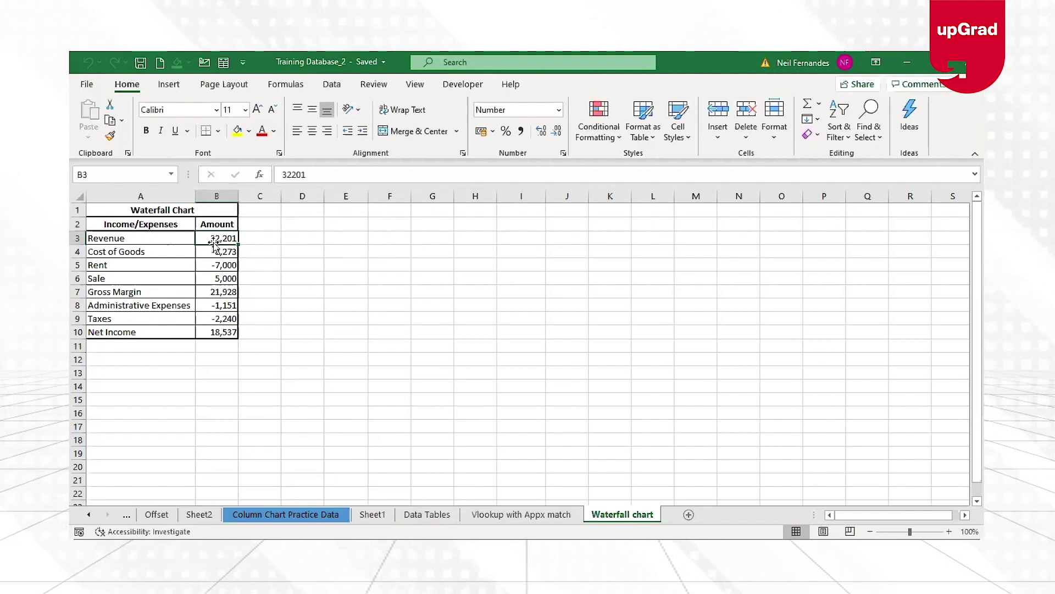
{"action": "left_click", "coordinate": [151, 245]}
{"action": "key", "text": "Right"}
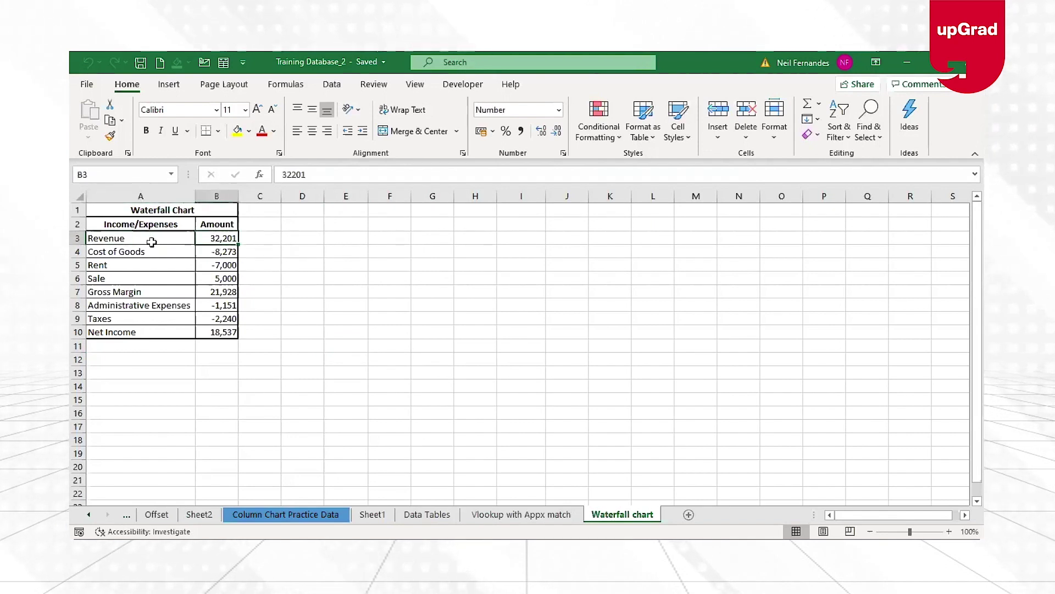
{"action": "left_click", "coordinate": [218, 330]}
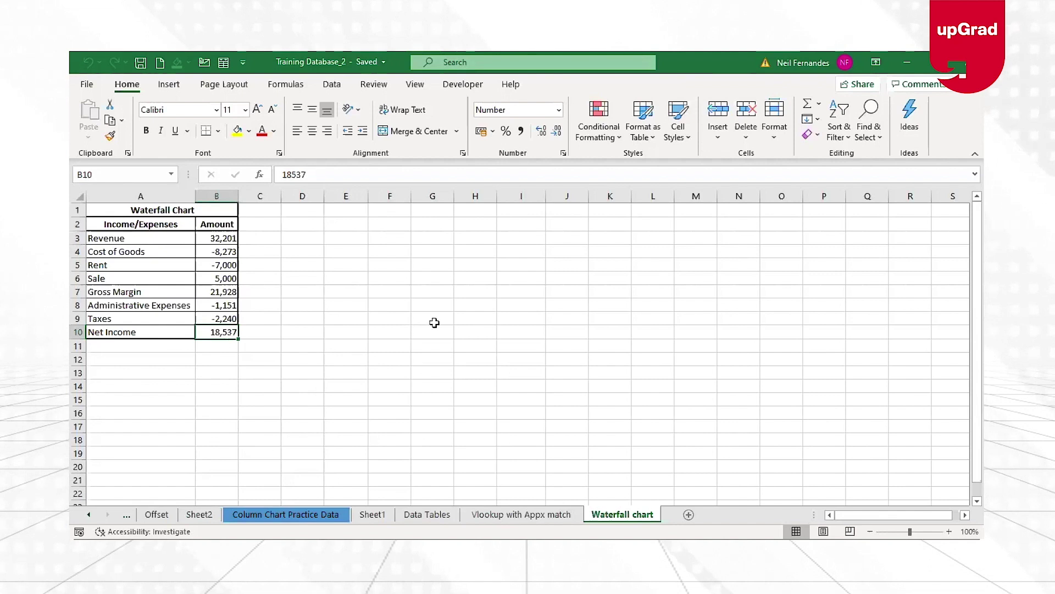
- Insert a Waterfall chart based on the income and expenses table
{"action": "left_click", "coordinate": [163, 249]}
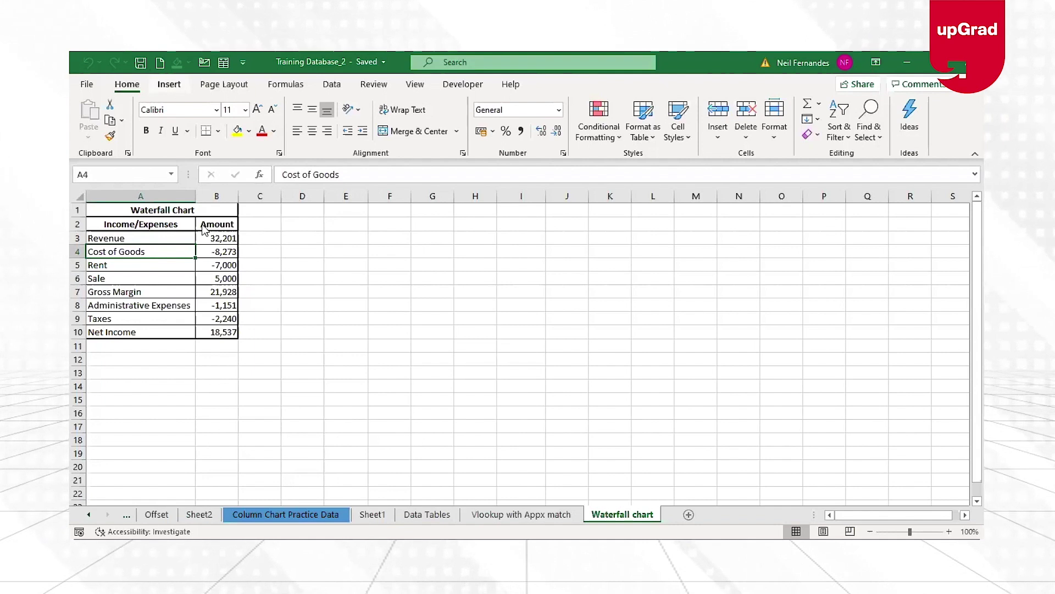
{"action": "left_click", "coordinate": [168, 84]}
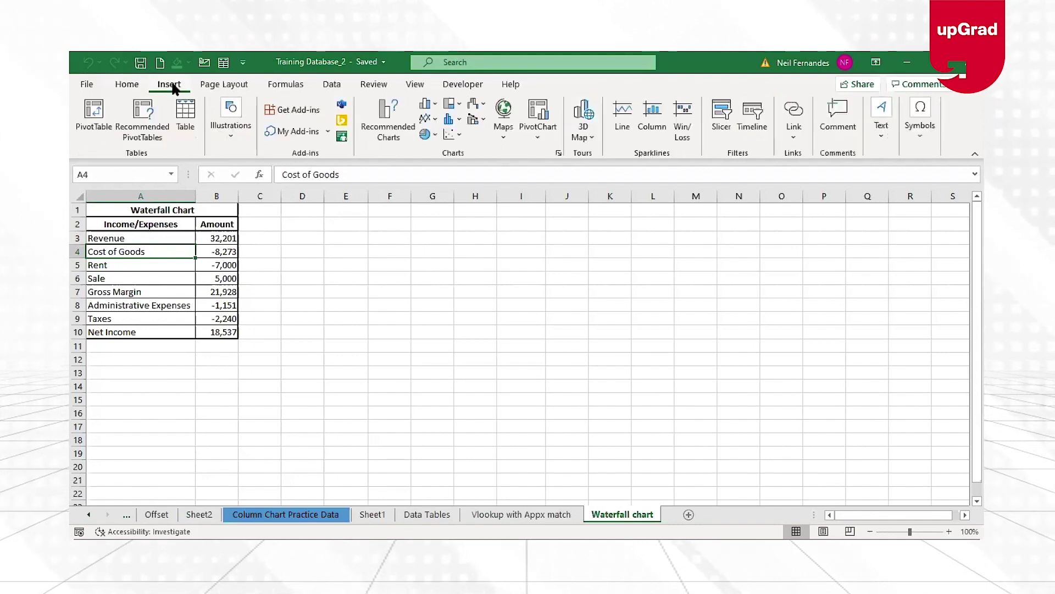
{"action": "left_click", "coordinate": [481, 110]}
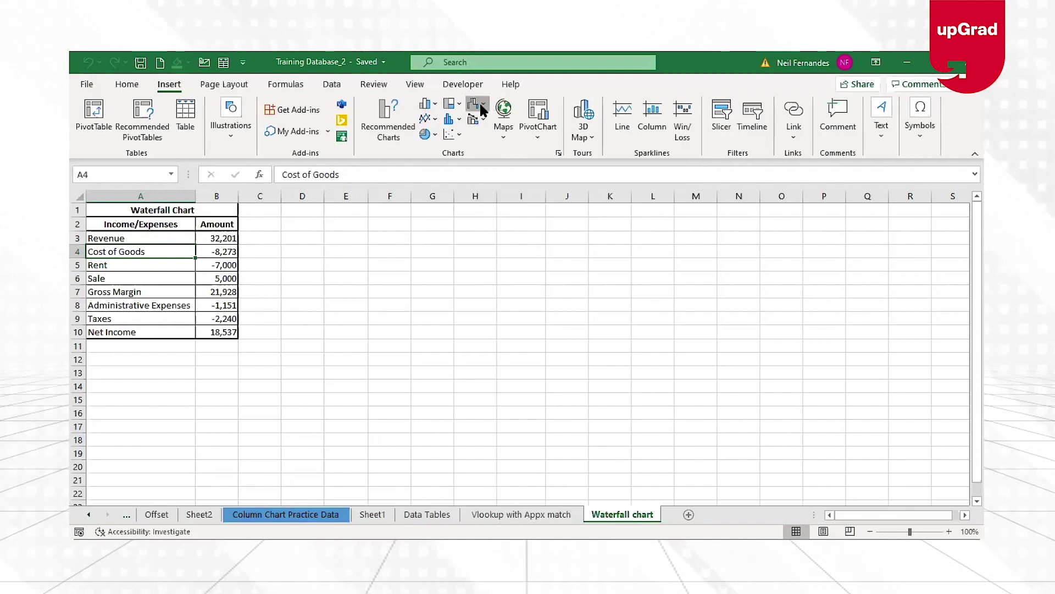
{"action": "left_click", "coordinate": [400, 131]}
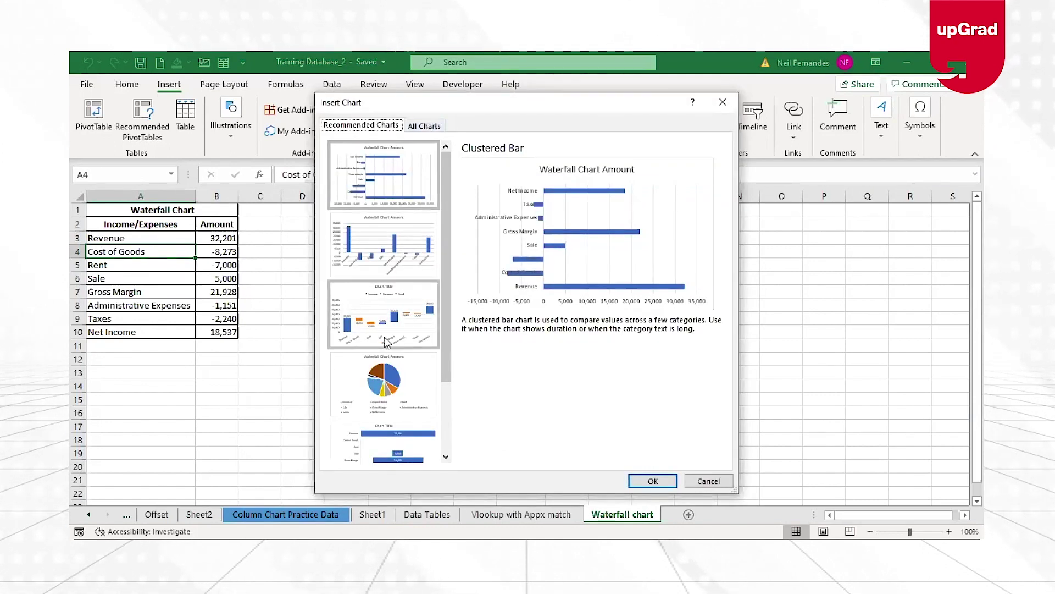
{"action": "left_click", "coordinate": [425, 127]}
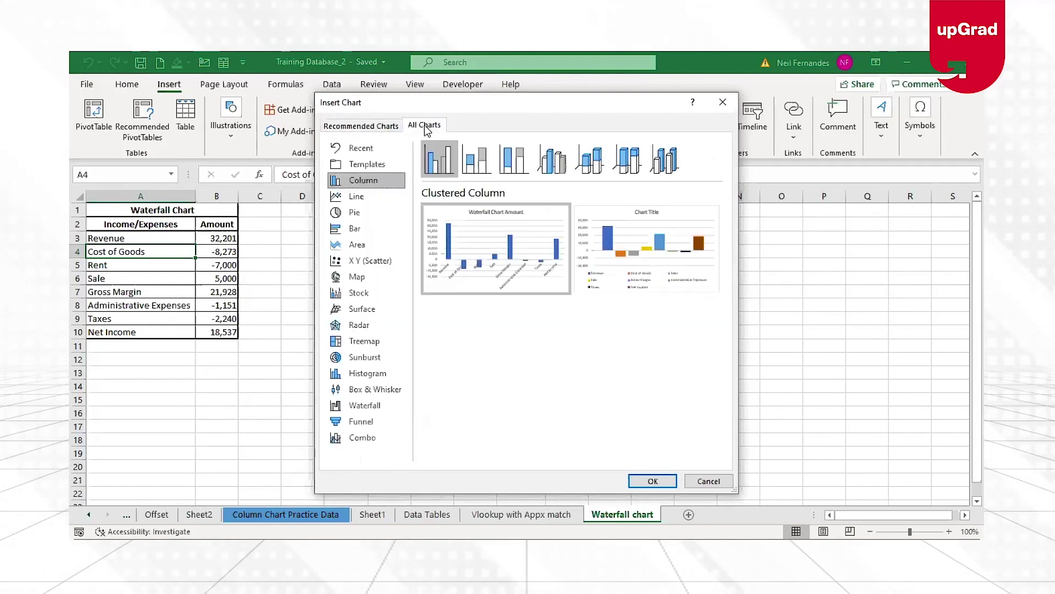
{"action": "left_click", "coordinate": [363, 408]}
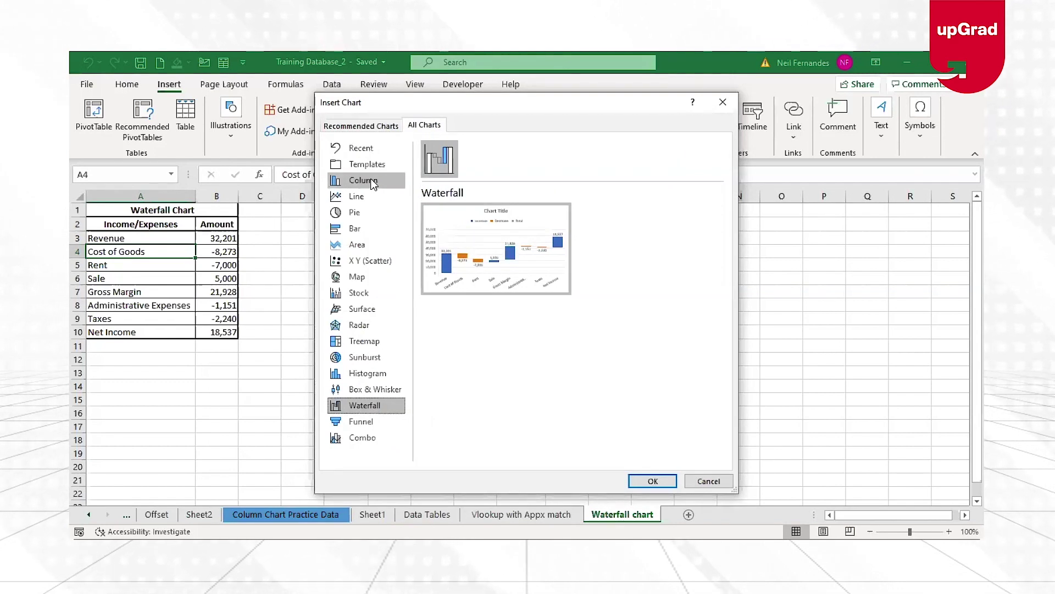
{"action": "left_click", "coordinate": [651, 487]}
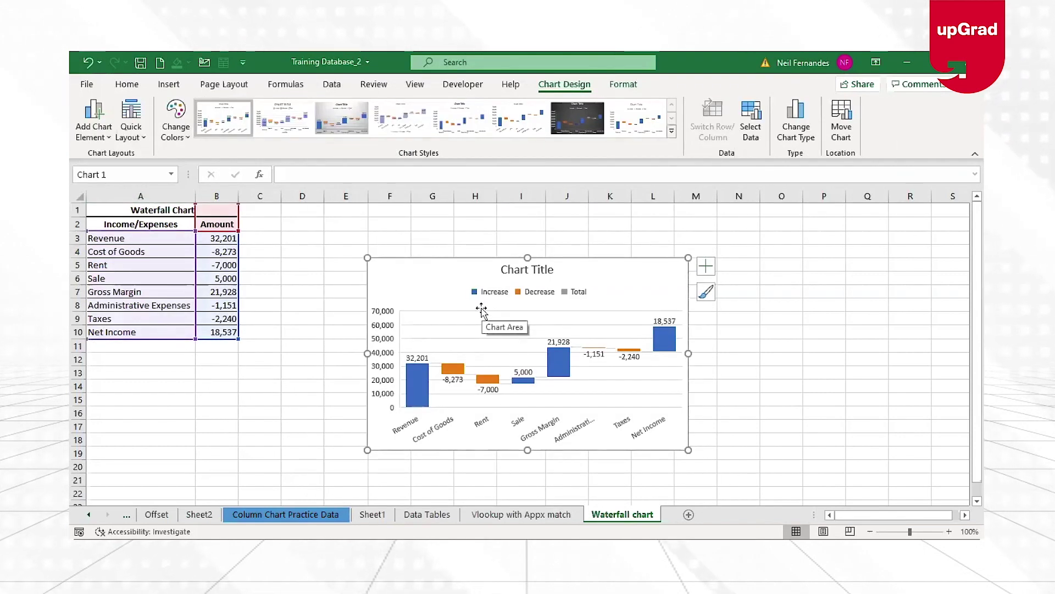
- Change the waterfall chart's title to "Income/Expenses"
{"action": "left_click", "coordinate": [507, 270]}
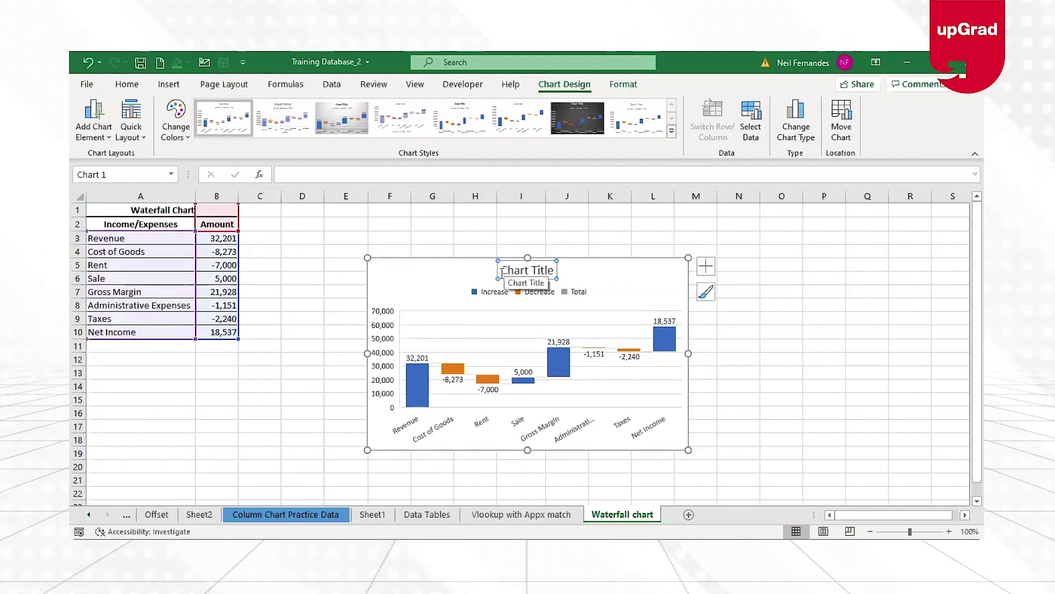
{"action": "triple_click", "coordinate": [555, 271]}
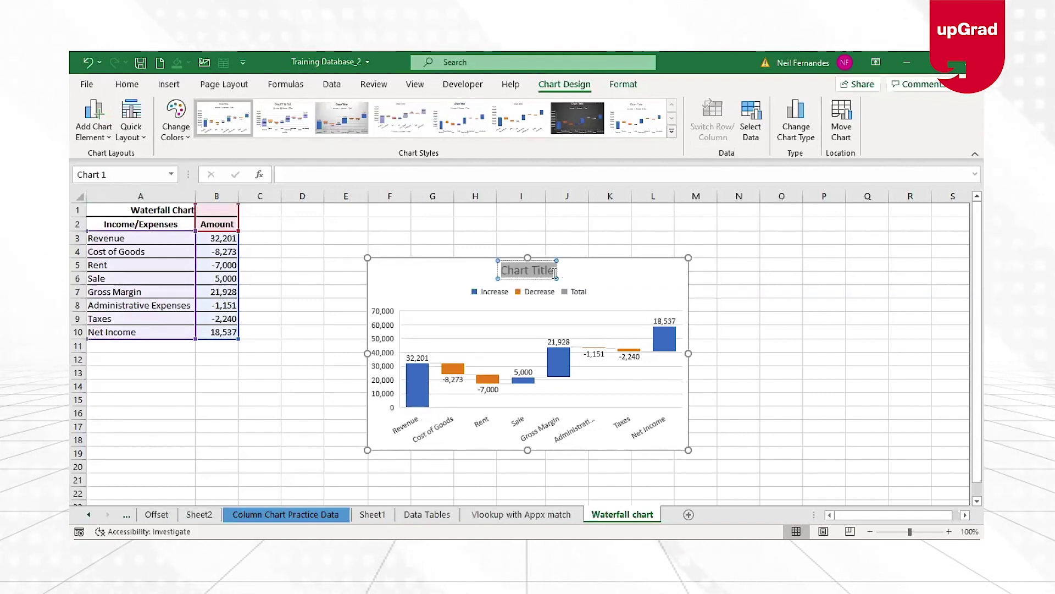
{"action": "type", "text": "Income/"}
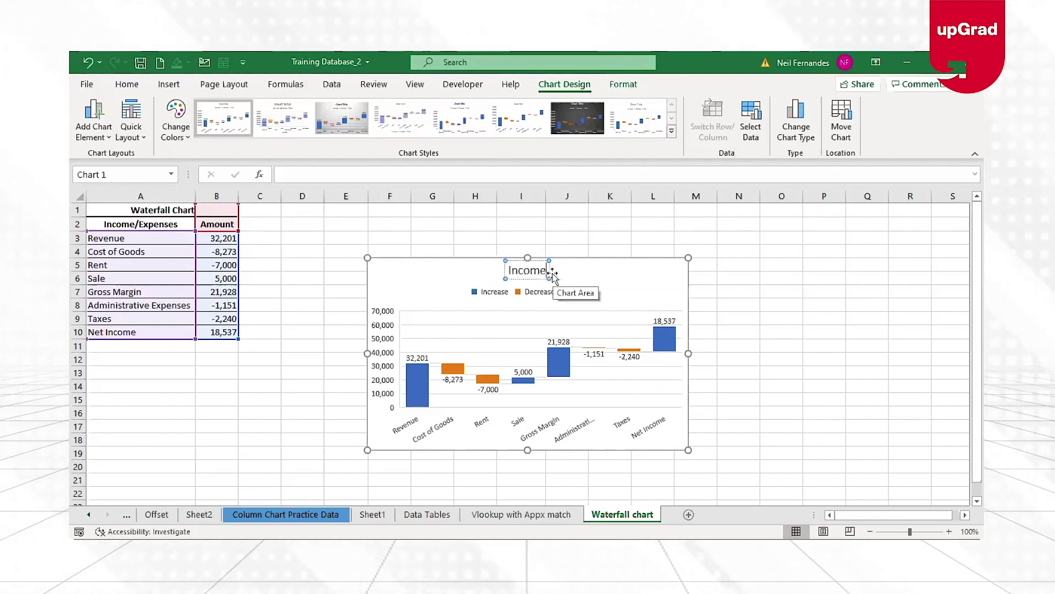
{"action": "type", "text": "Expe"}
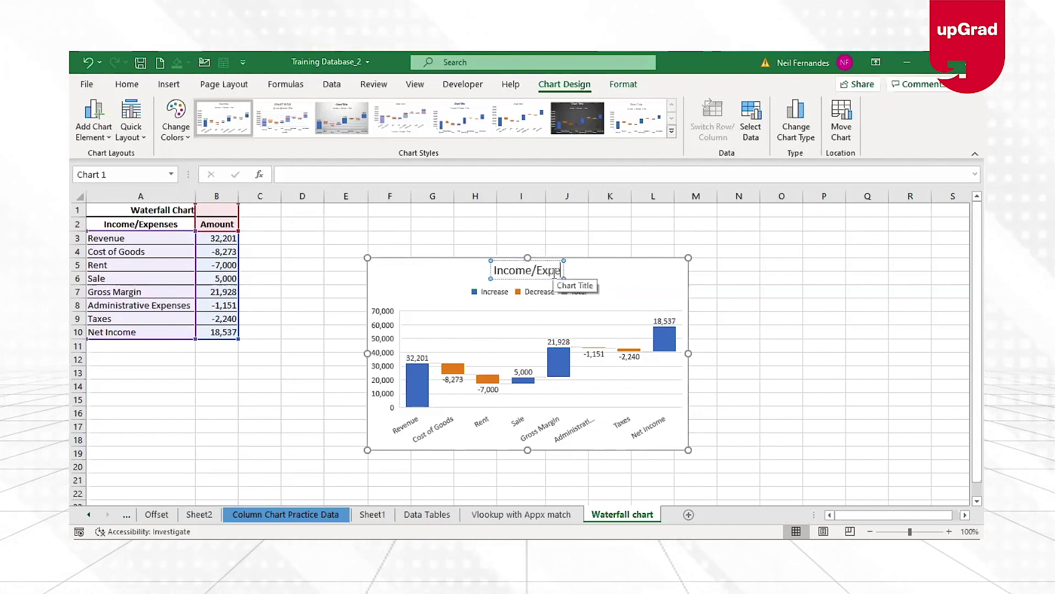
{"action": "type", "text": "nses"}
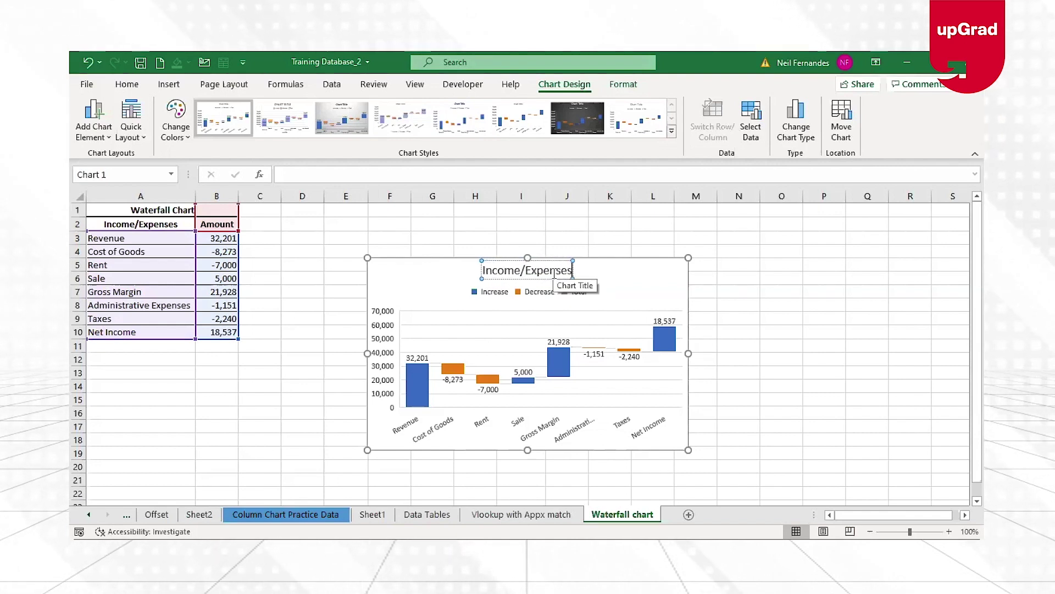
{"action": "left_click", "coordinate": [736, 346]}
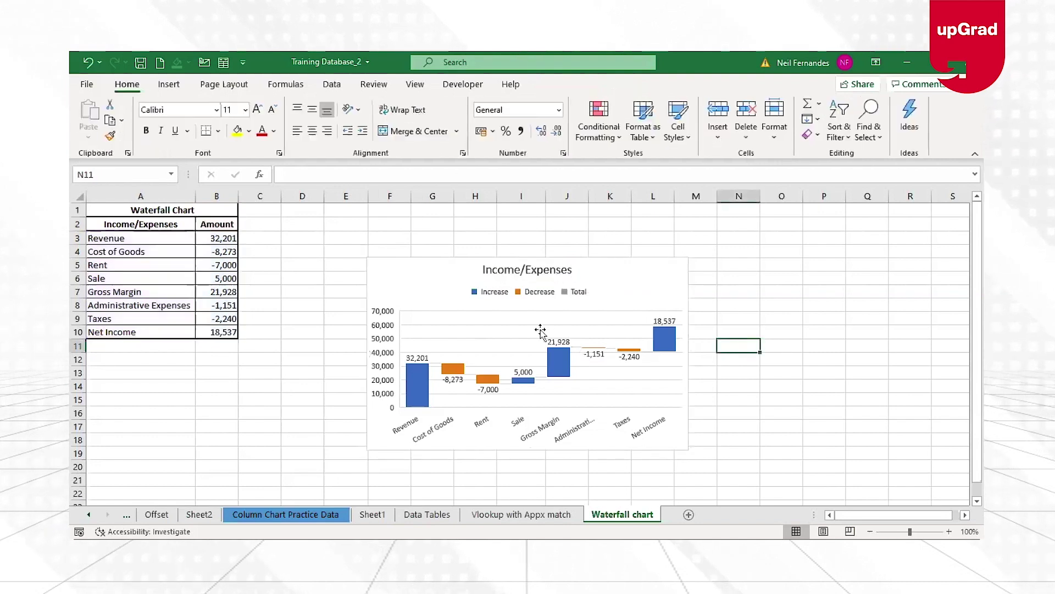
{"action": "left_click", "coordinate": [420, 393]}
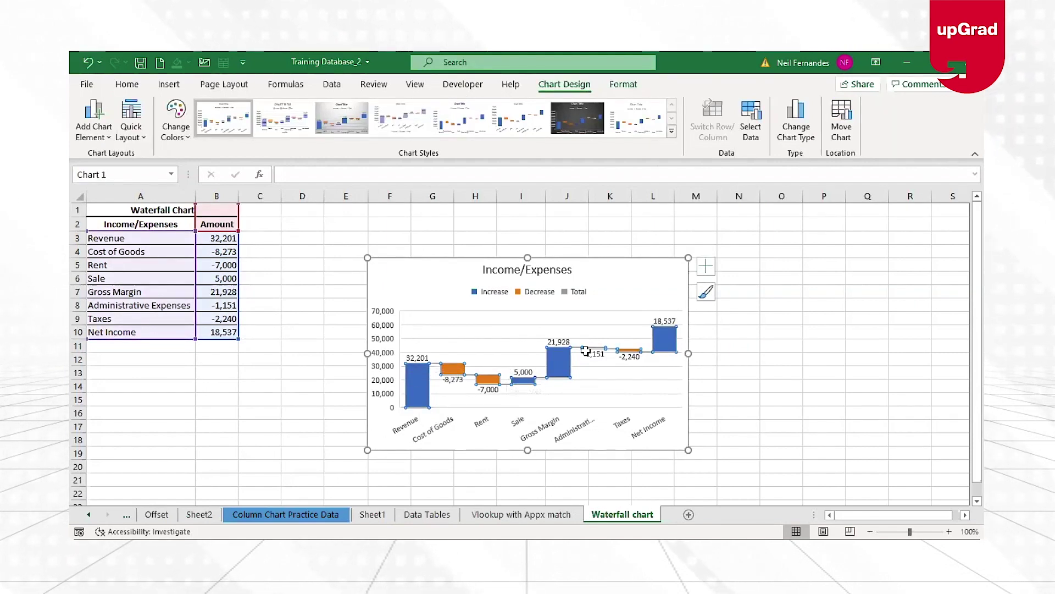
{"action": "mouse_move", "coordinate": [421, 393]}
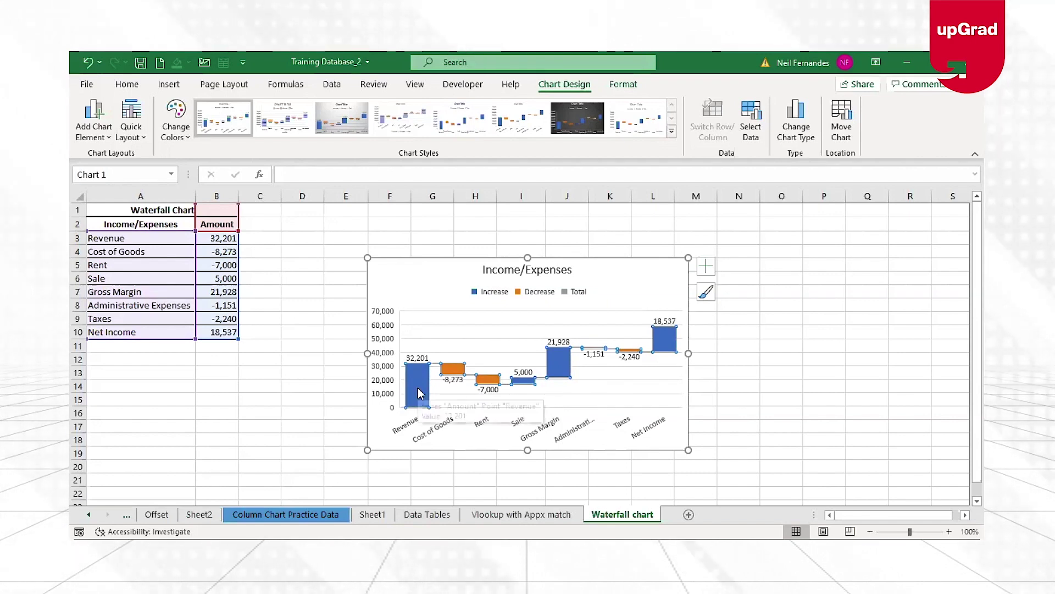
{"action": "left_click", "coordinate": [218, 238]}
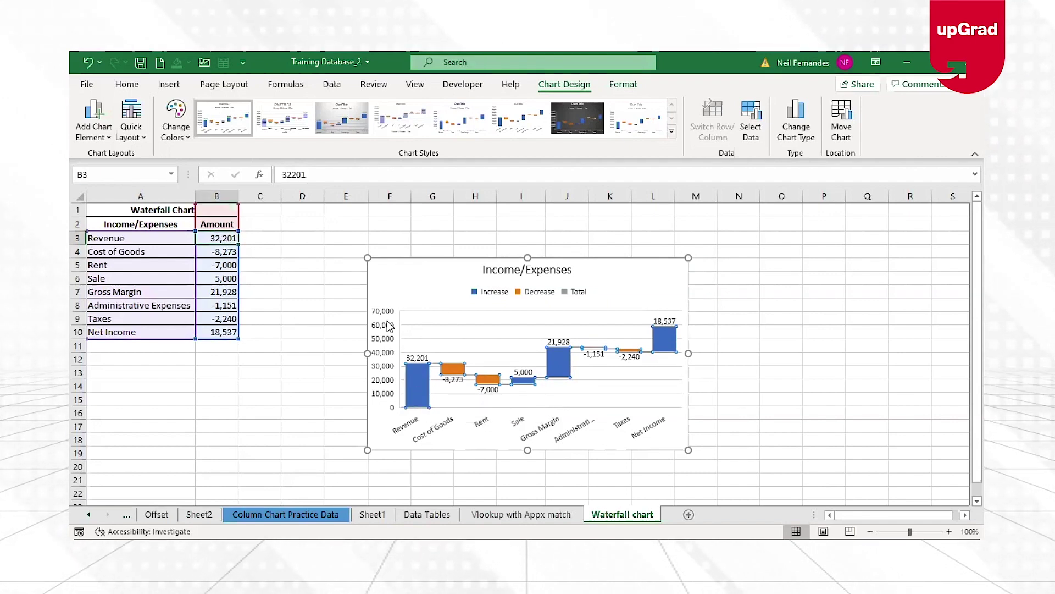
{"action": "left_click", "coordinate": [416, 391]}
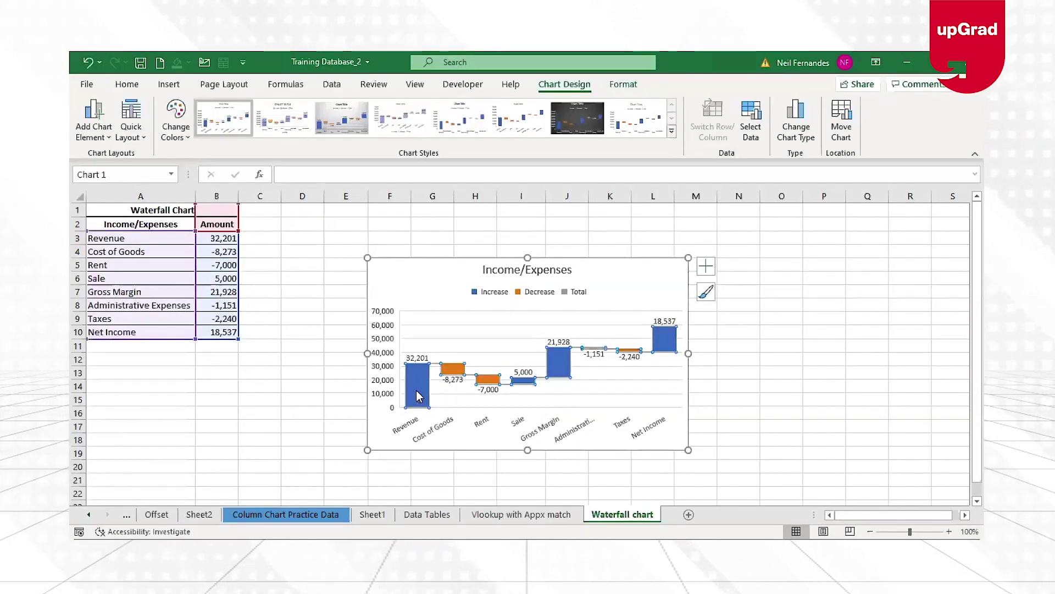
{"action": "left_click", "coordinate": [418, 395]}
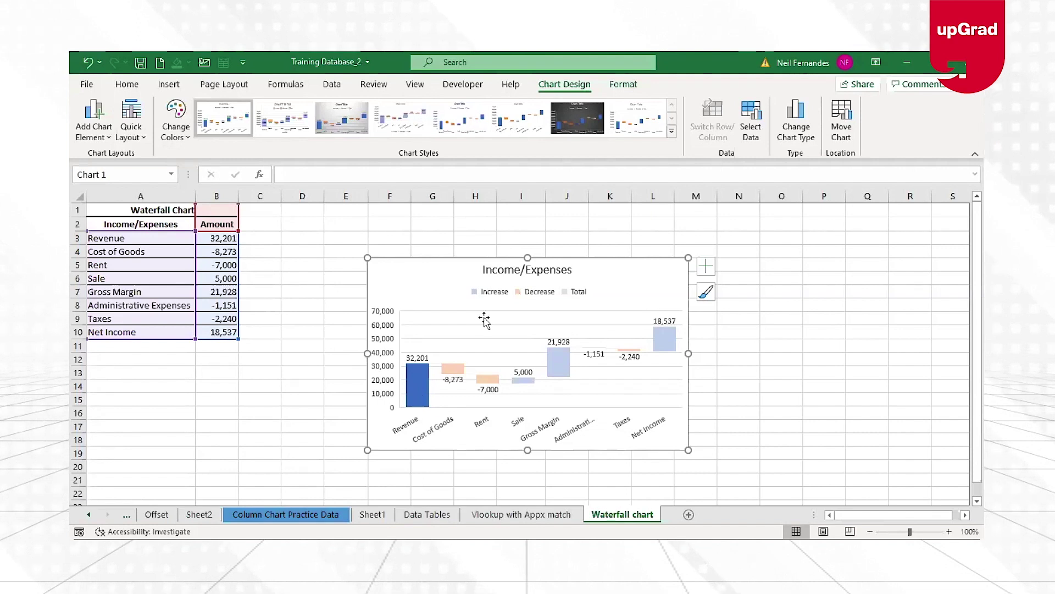
{"action": "left_click", "coordinate": [699, 306]}
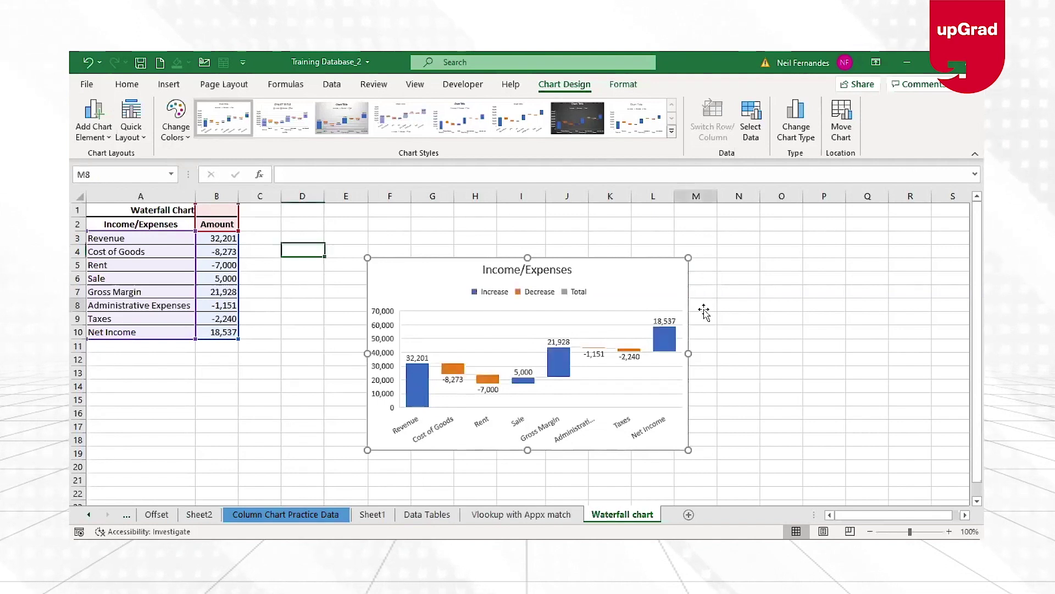
- Open the data series formatting options for the waterfall chart's columns
{"action": "left_click", "coordinate": [420, 388]}
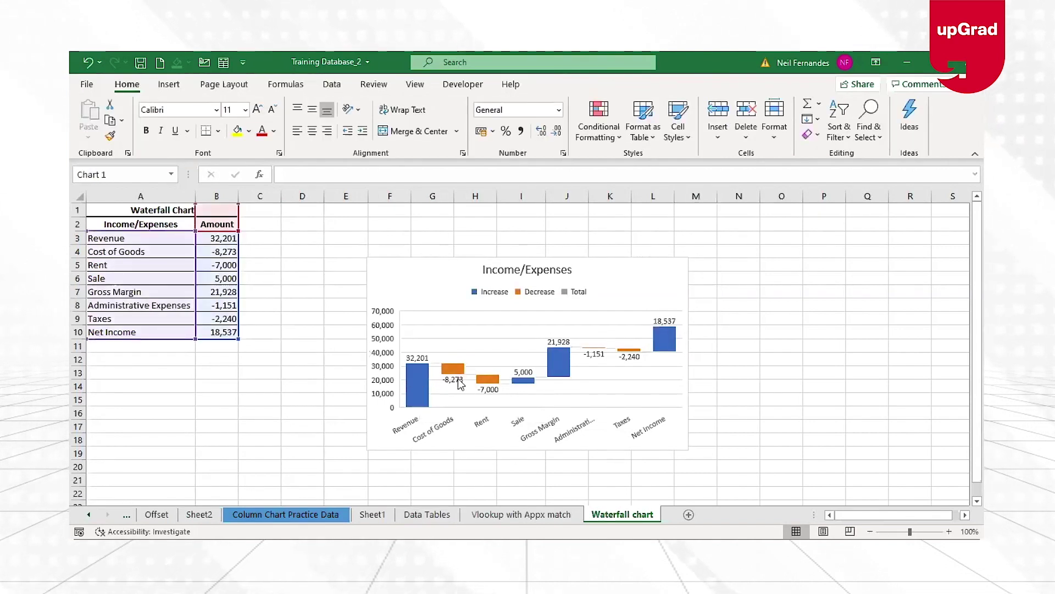
{"action": "right_click", "coordinate": [420, 388]}
{"action": "left_click", "coordinate": [460, 375]}
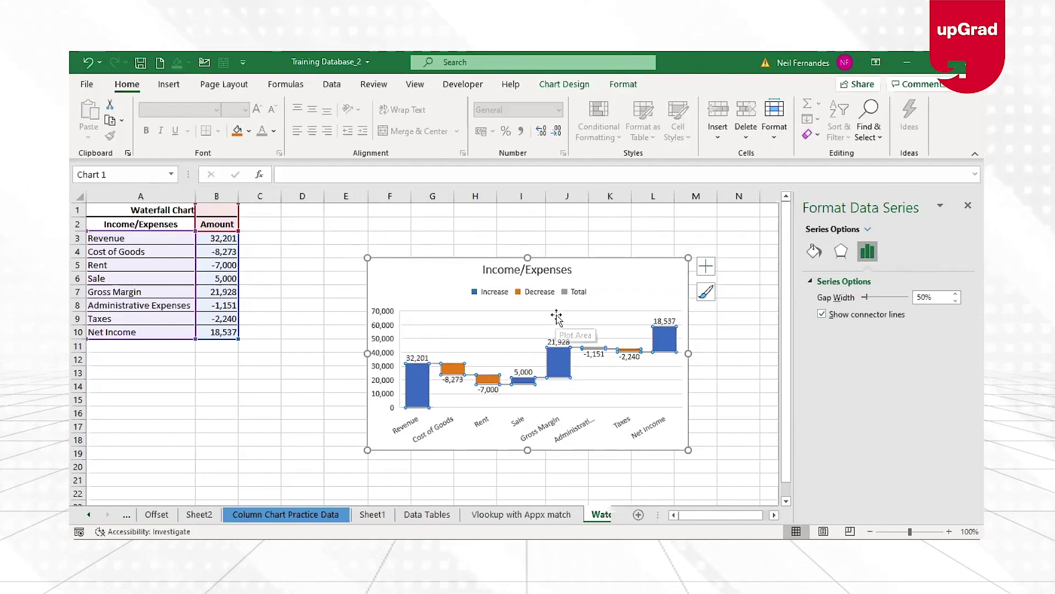
- Remove the gridlines from the waterfall chart
{"action": "left_click", "coordinate": [547, 339]}
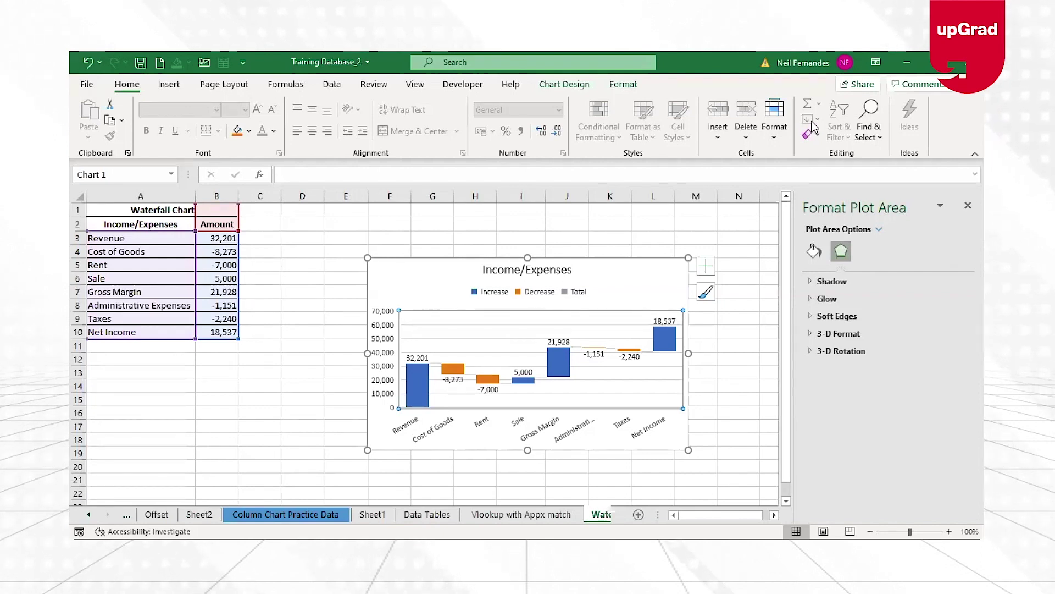
{"action": "left_click", "coordinate": [705, 266]}
{"action": "left_click", "coordinate": [738, 336]}
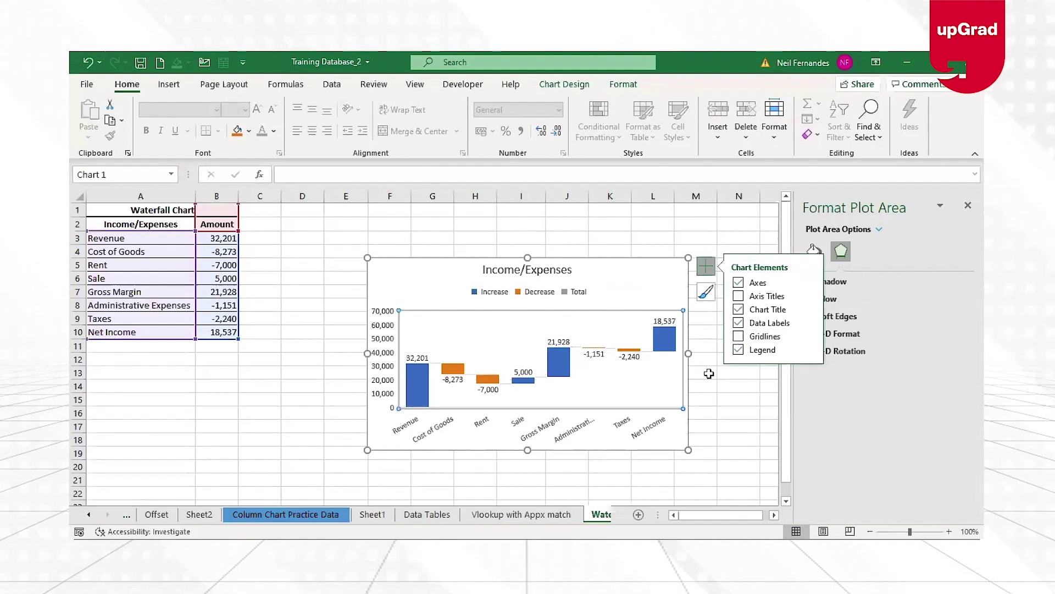
{"action": "left_click", "coordinate": [688, 235]}
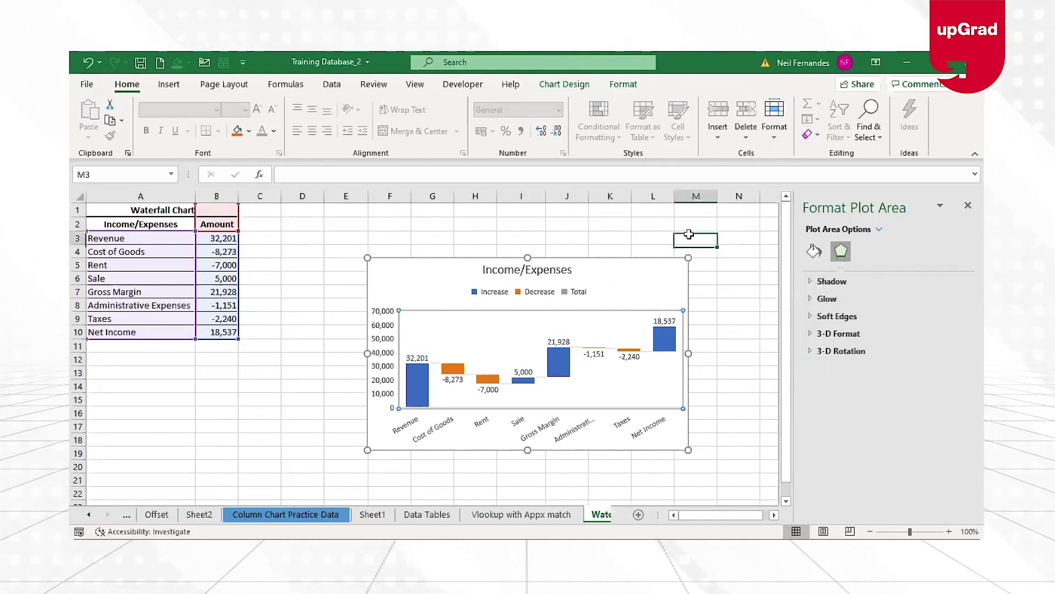
- Select only the Revenue column in the waterfall chart and set that data point as a total
{"action": "left_click", "coordinate": [421, 381]}
{"action": "left_click", "coordinate": [420, 381]}
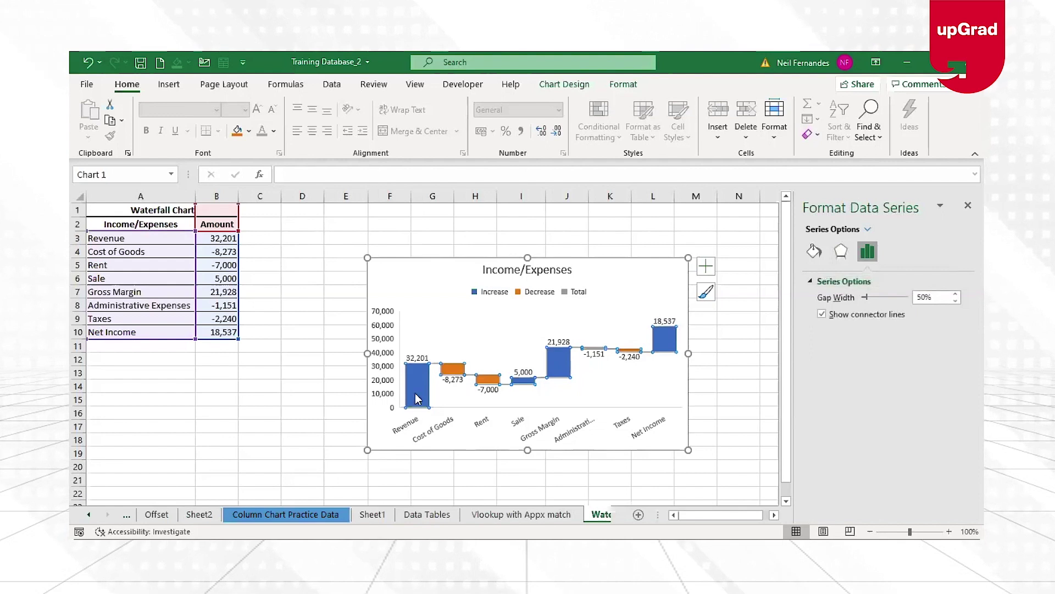
{"action": "mouse_move", "coordinate": [416, 398]}
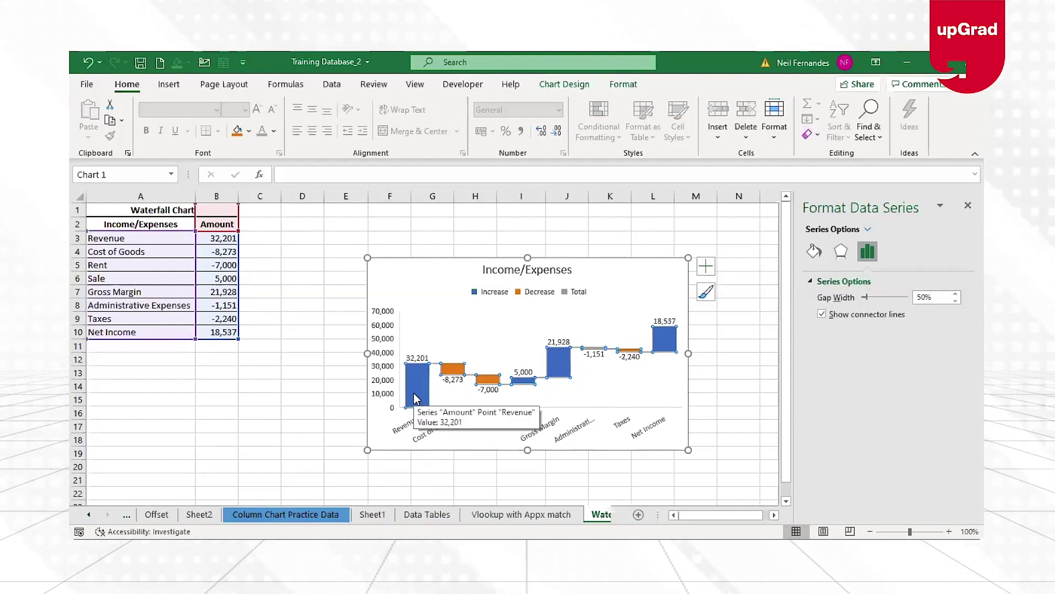
{"action": "left_click", "coordinate": [414, 393]}
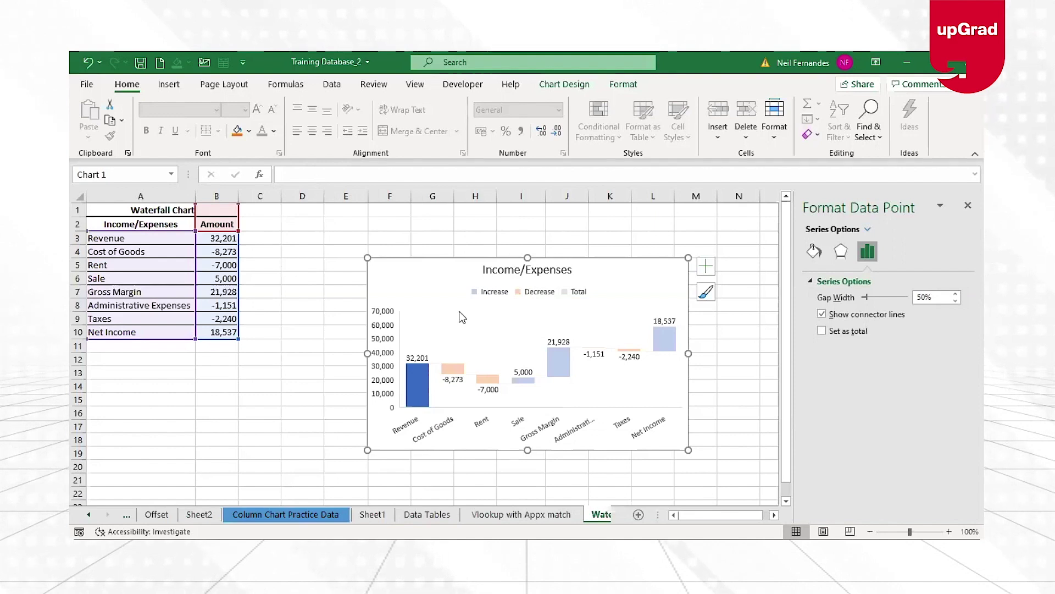
{"action": "left_click", "coordinate": [627, 87]}
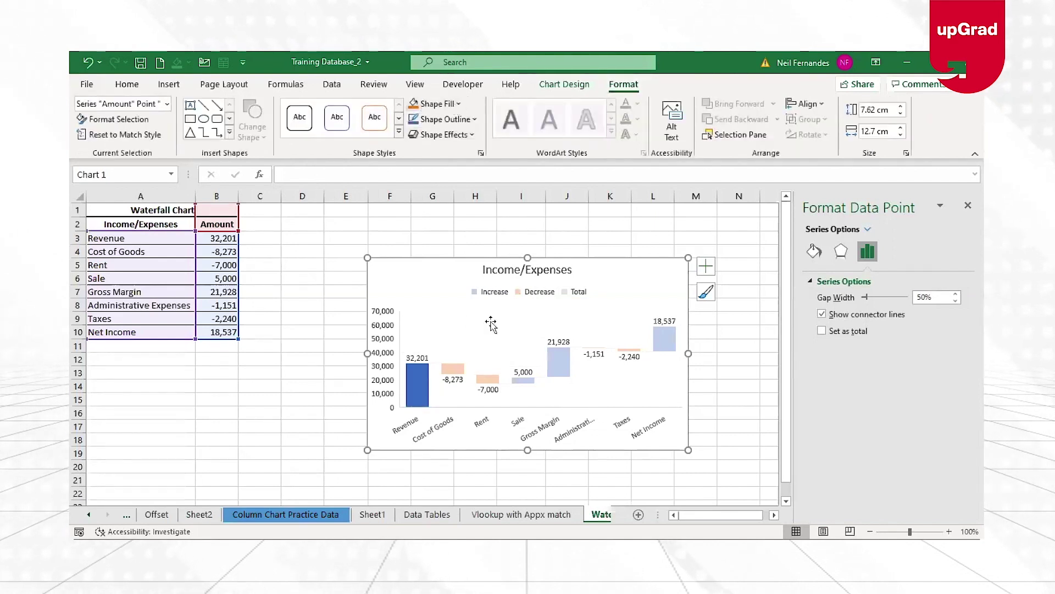
{"action": "mouse_move", "coordinate": [416, 390]}
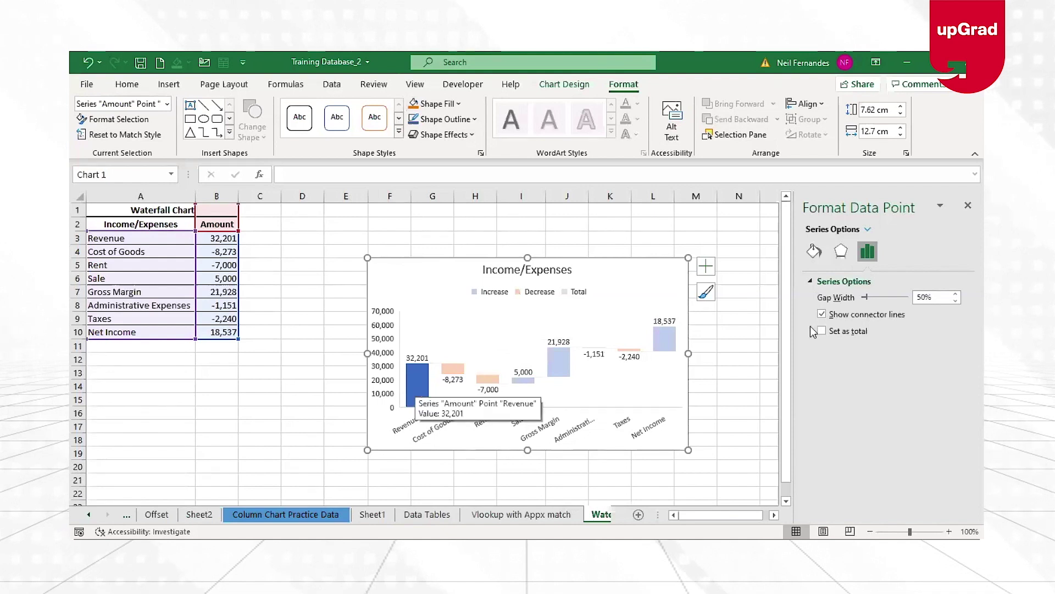
{"action": "left_click", "coordinate": [412, 388]}
{"action": "left_click", "coordinate": [412, 388]}
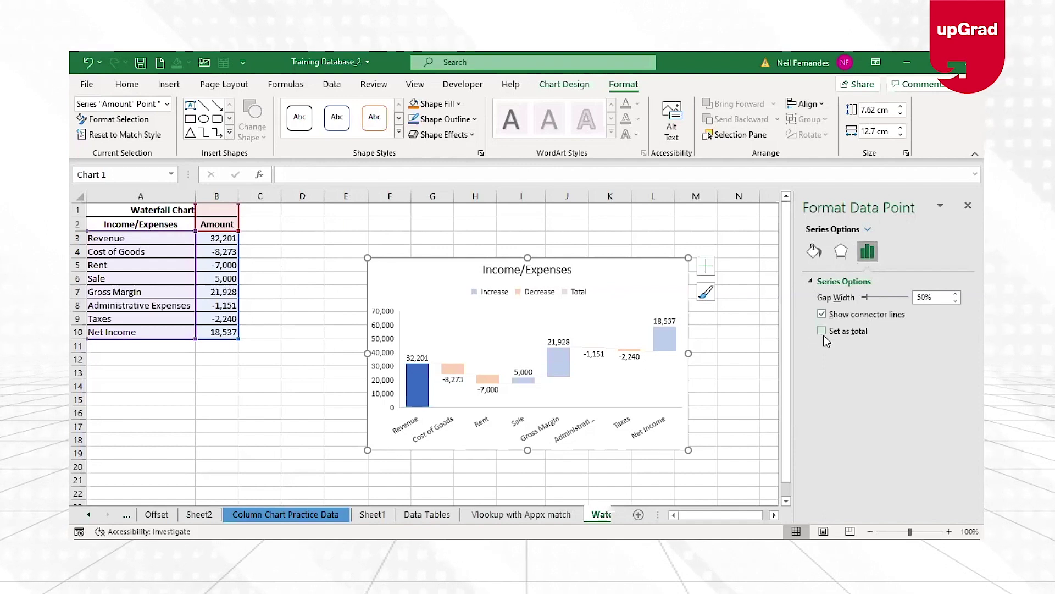
{"action": "left_click", "coordinate": [338, 444]}
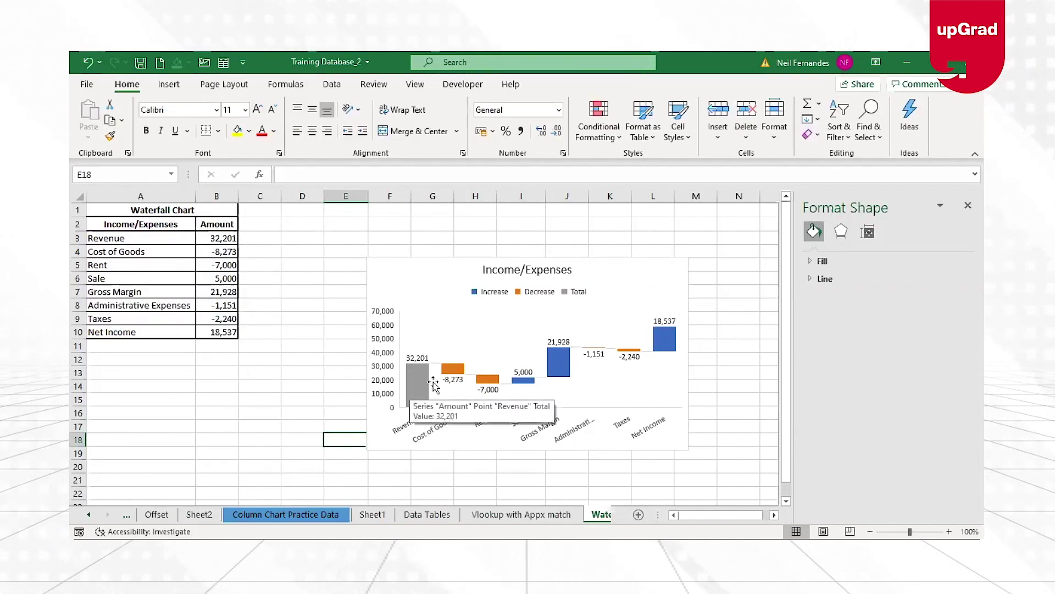
{"action": "mouse_move", "coordinate": [458, 372]}
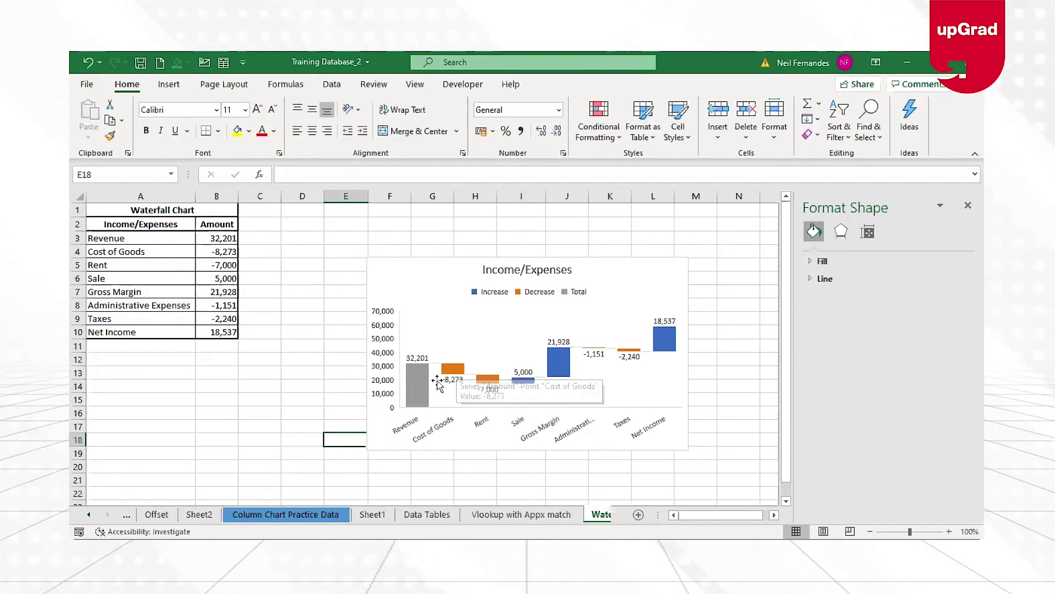
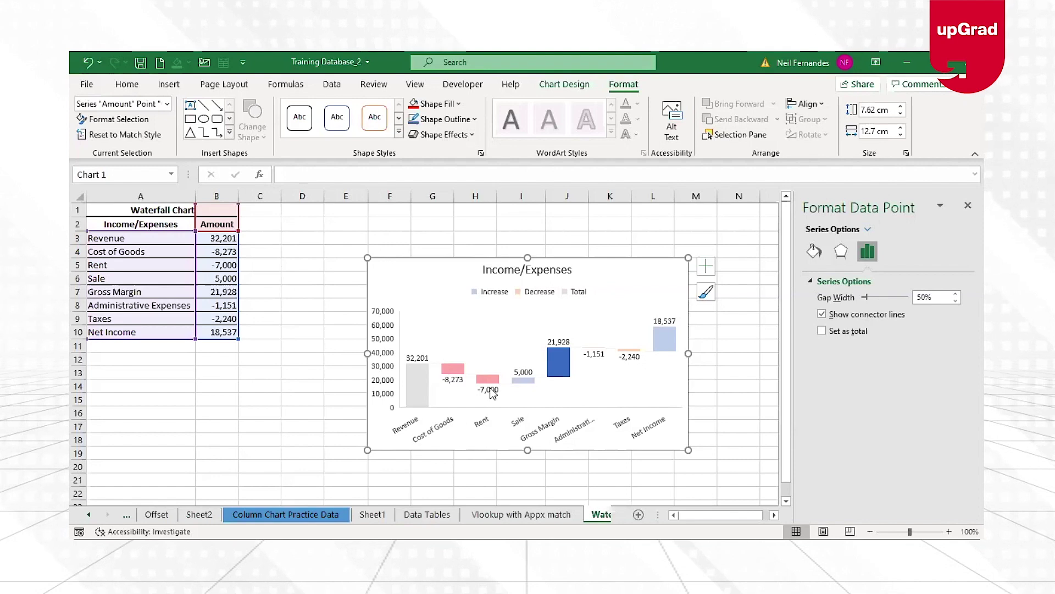
- Select only the Gross Margin column in the waterfall chart and set that data point as a total
{"action": "left_click", "coordinate": [561, 365]}
{"action": "left_click", "coordinate": [563, 367]}
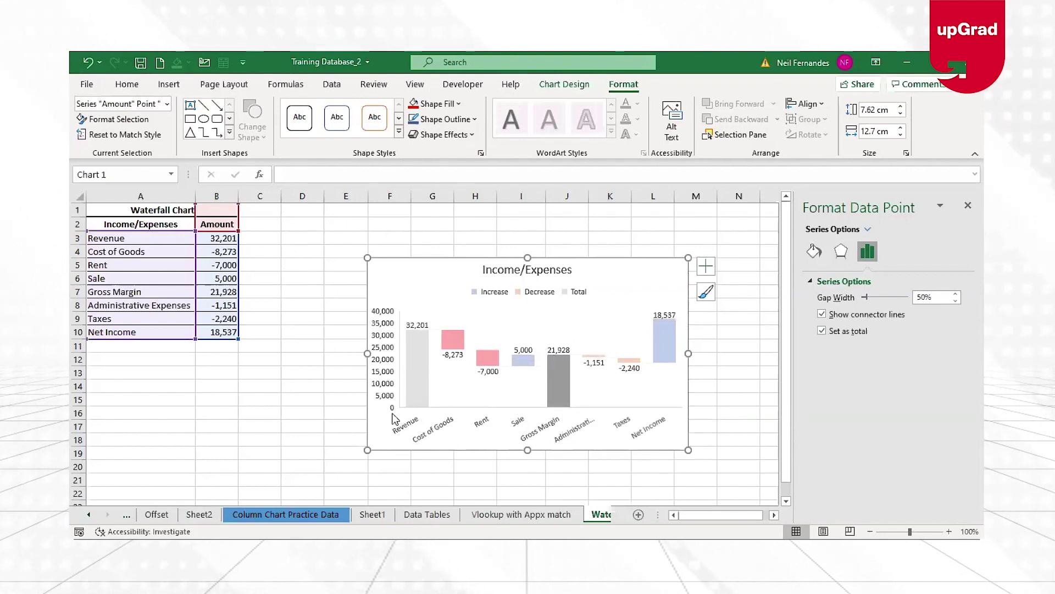
- Fill the Administrative Expenses and Taxes columns of the waterfall chart with red
{"action": "left_click", "coordinate": [592, 355]}
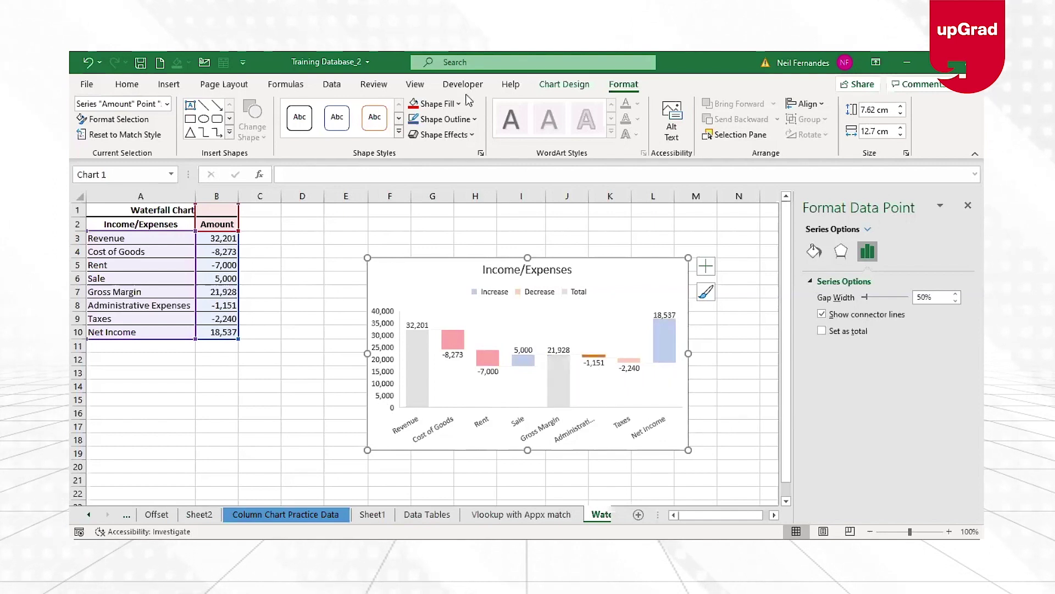
{"action": "left_click", "coordinate": [434, 104]}
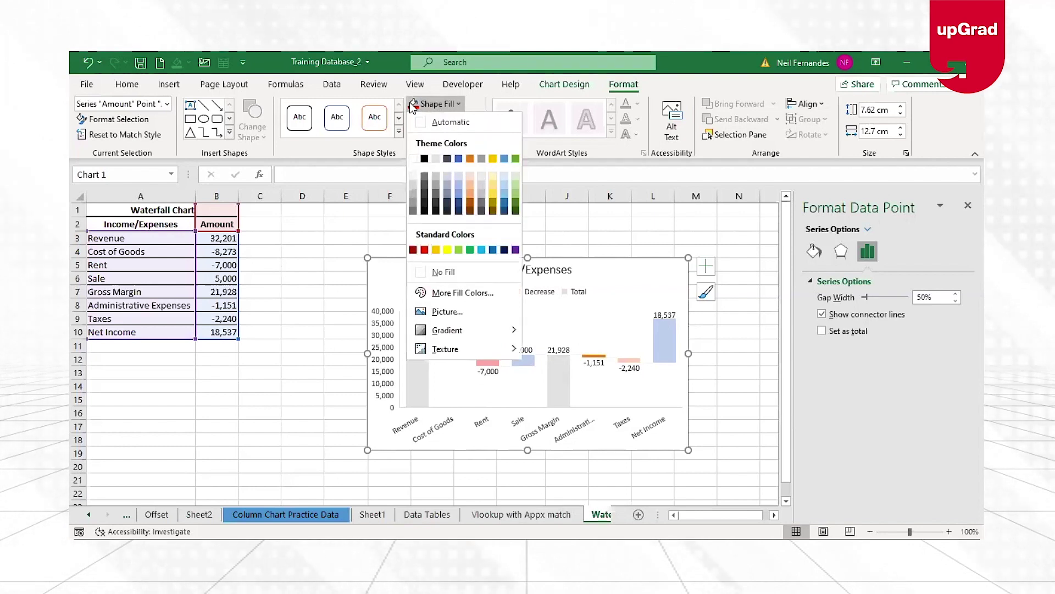
{"action": "left_click", "coordinate": [631, 363]}
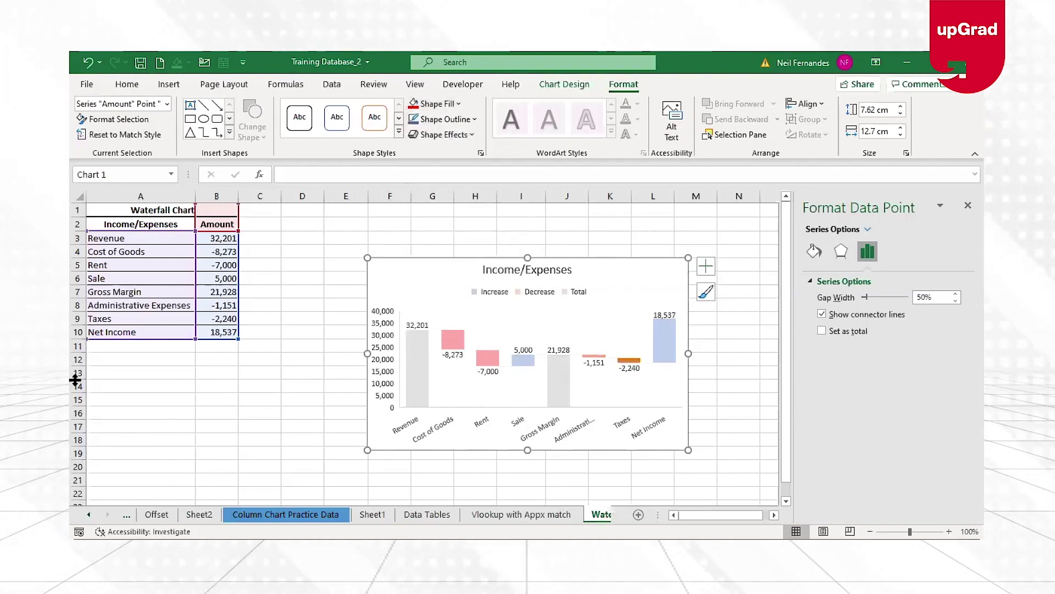
{"action": "left_click", "coordinate": [417, 101]}
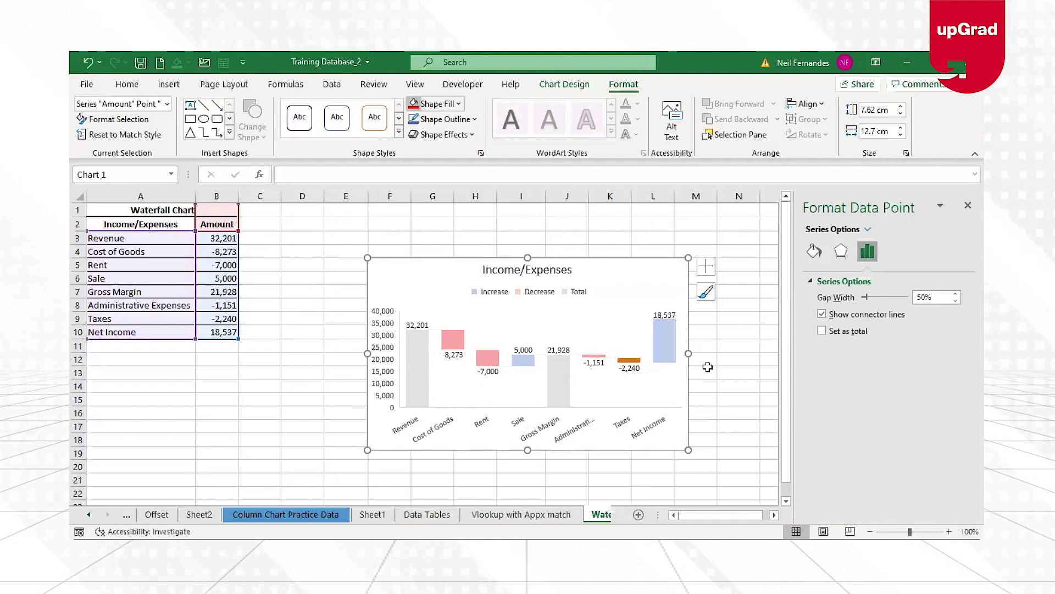
- Set the Net Income column of the waterfall chart as a total and deselect the chart
{"action": "left_click", "coordinate": [669, 360]}
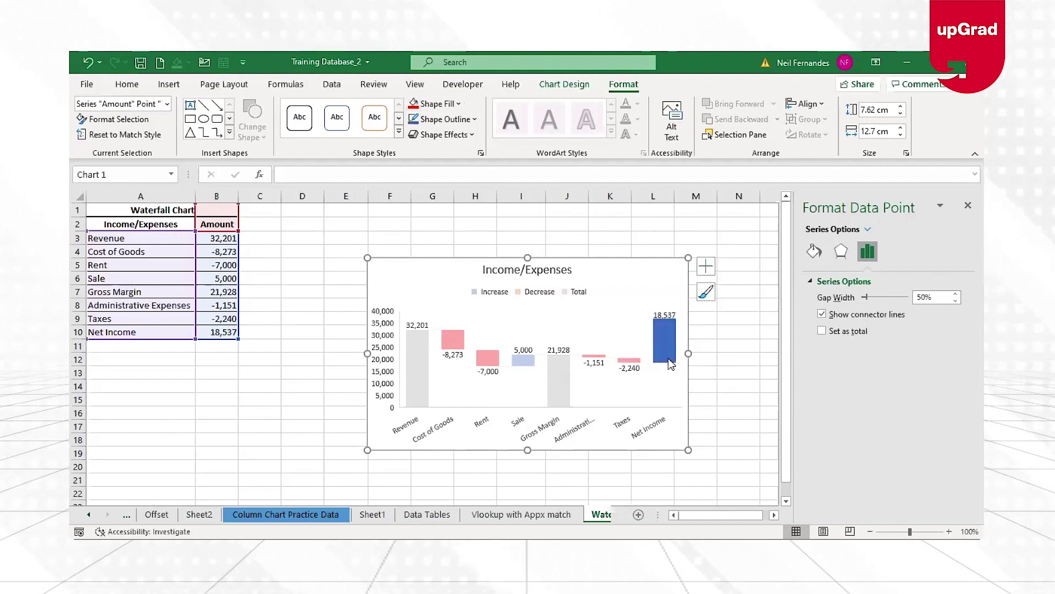
{"action": "left_click", "coordinate": [822, 331]}
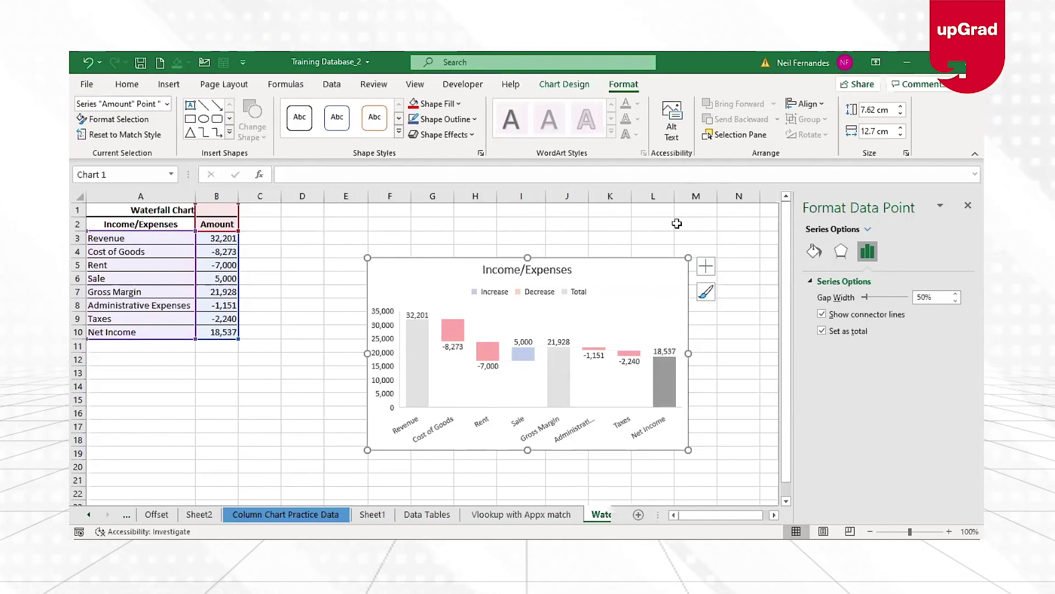
{"action": "key", "text": "Escape"}
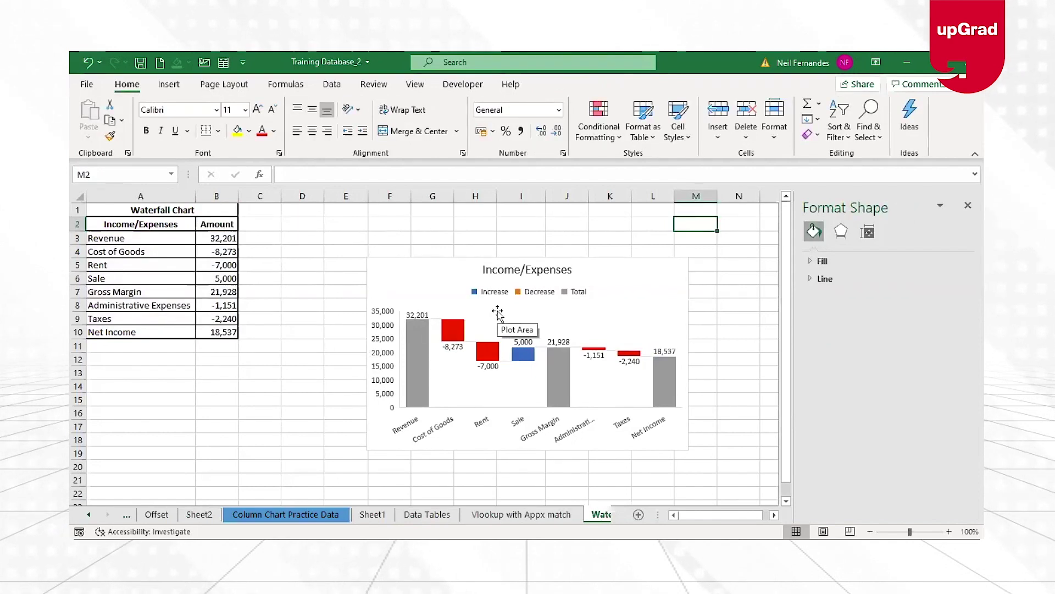
{"action": "left_click", "coordinate": [414, 387]}
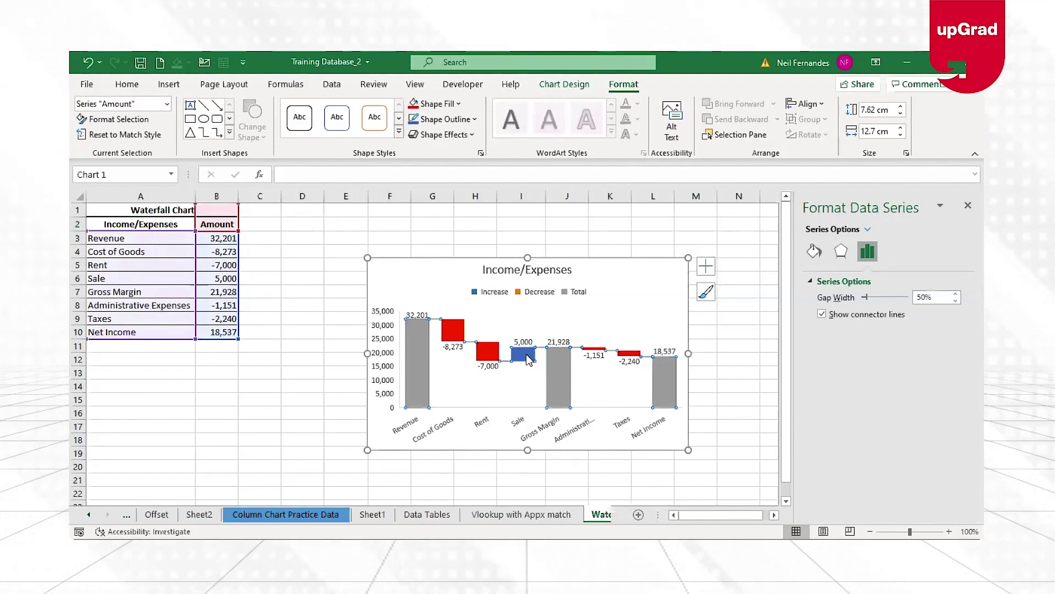
{"action": "left_click", "coordinate": [526, 359]}
{"action": "left_click", "coordinate": [674, 361]}
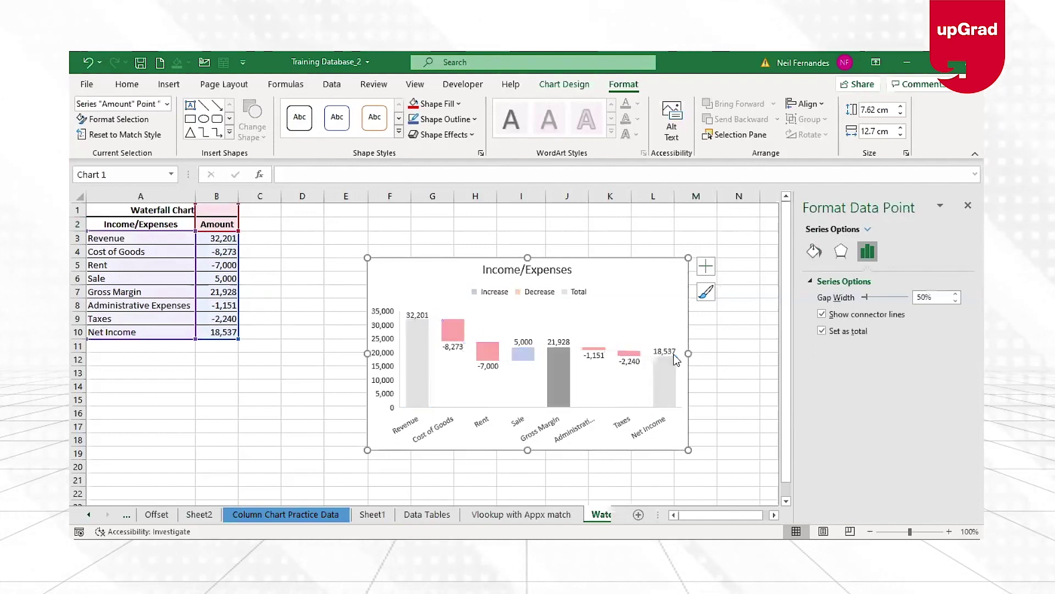
{"action": "left_click", "coordinate": [717, 365]}
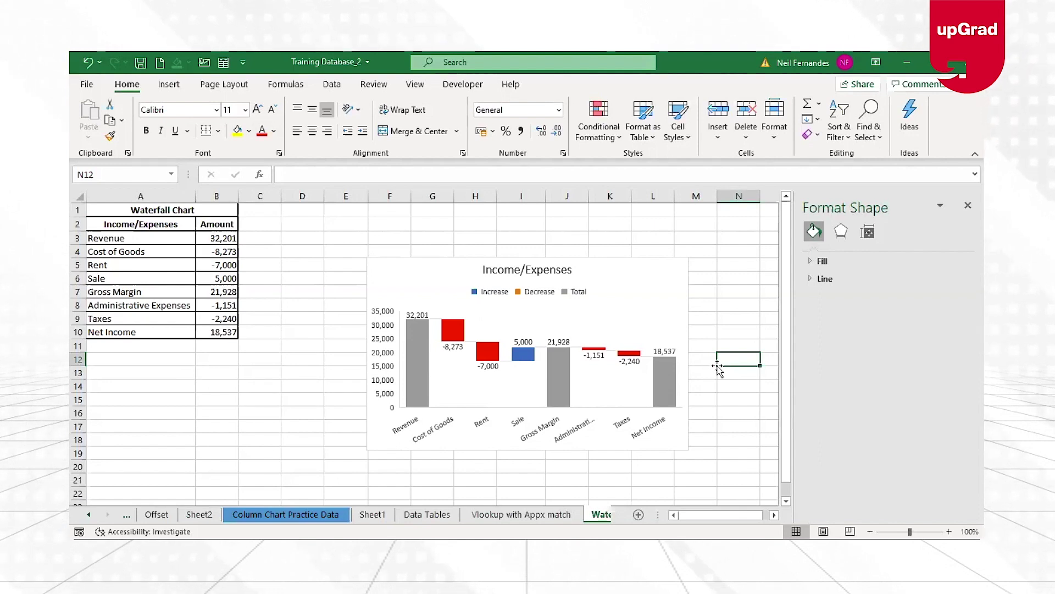
{"action": "left_click", "coordinate": [658, 280]}
{"action": "left_click", "coordinate": [742, 438]}
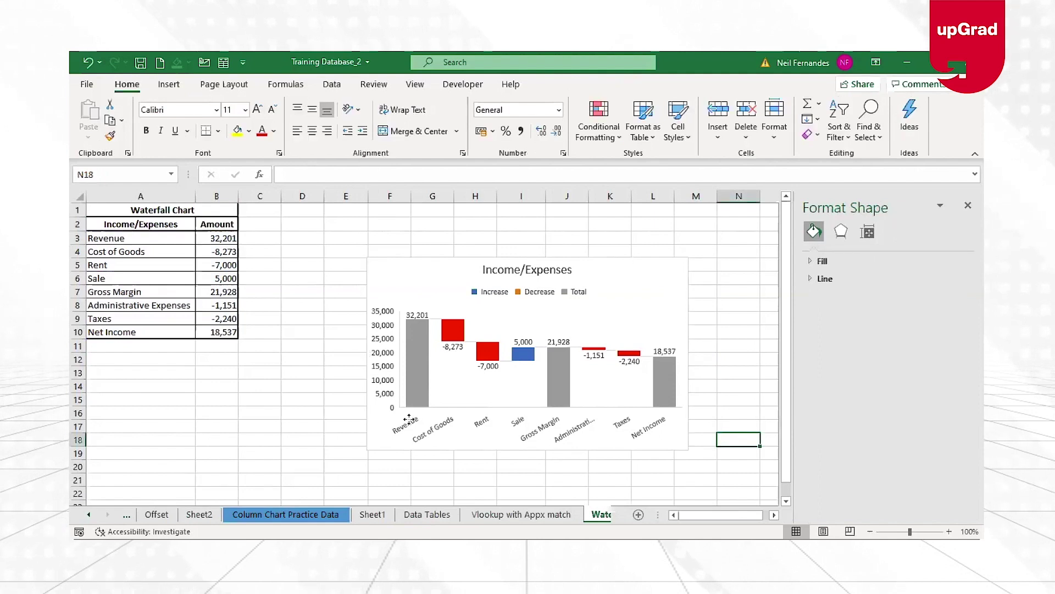
{"action": "left_click", "coordinate": [604, 262]}
{"action": "left_click_drag", "start_coordinate": [605, 263], "coordinate": [360, 503]}
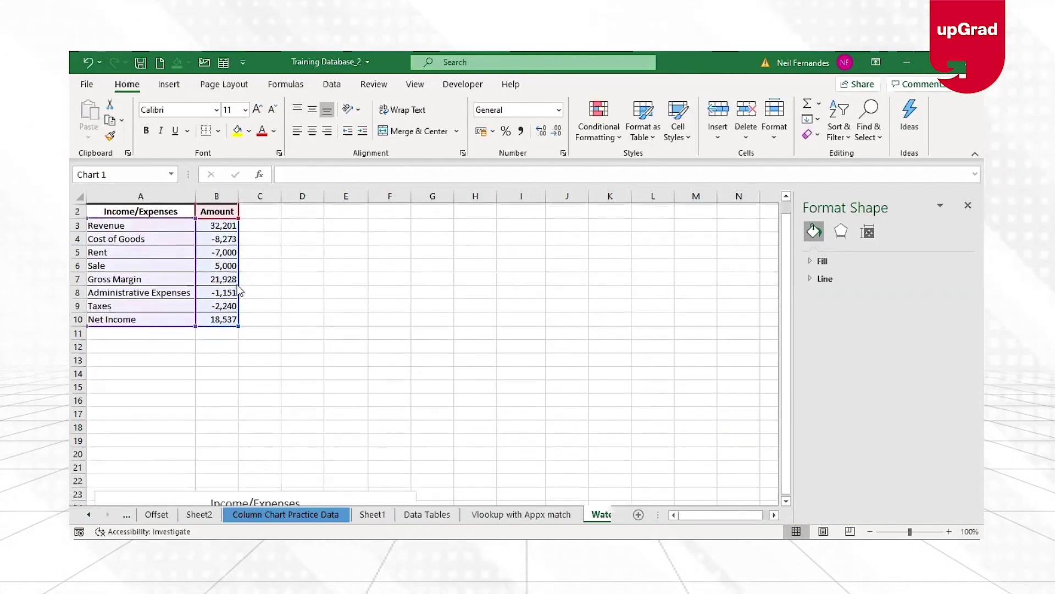
{"action": "key", "text": "ctrl+z"}
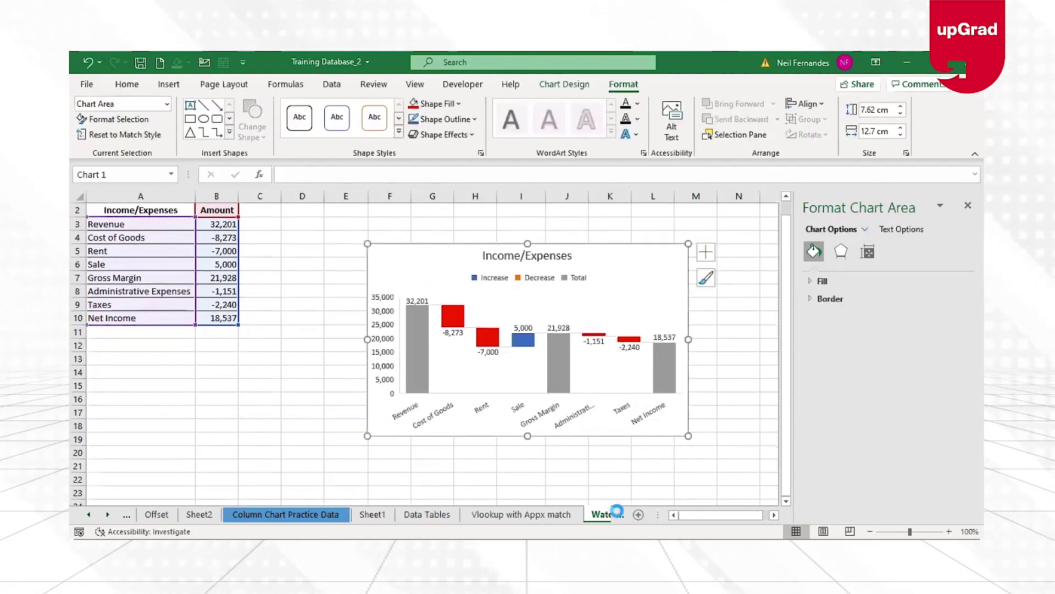
- Cut the waterfall chart from its sheet and paste it at cell B2 of a new worksheet
{"action": "key", "text": "Delete"}
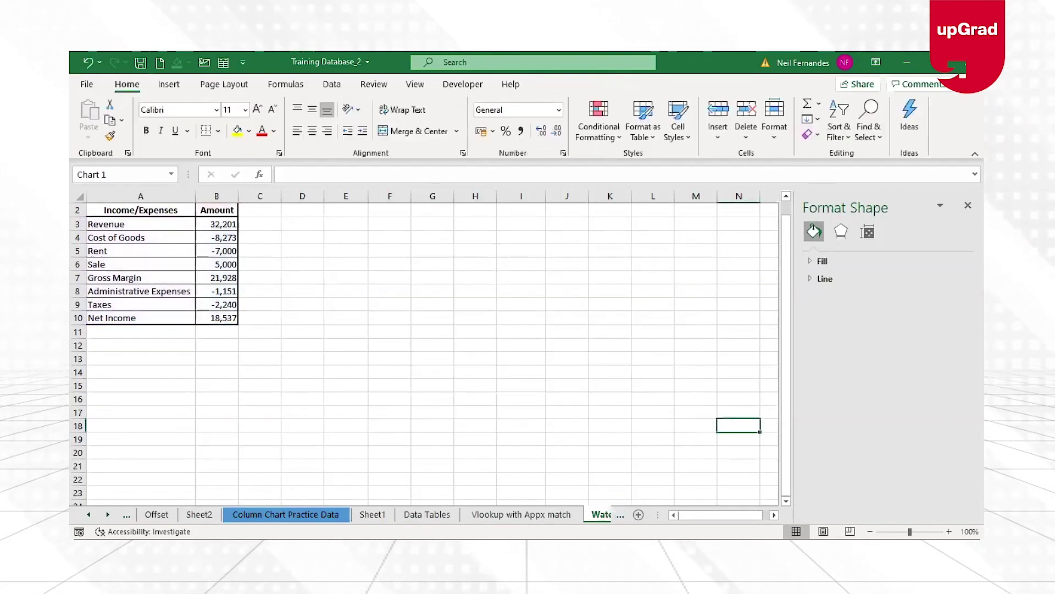
{"action": "key", "text": "shift+F11"}
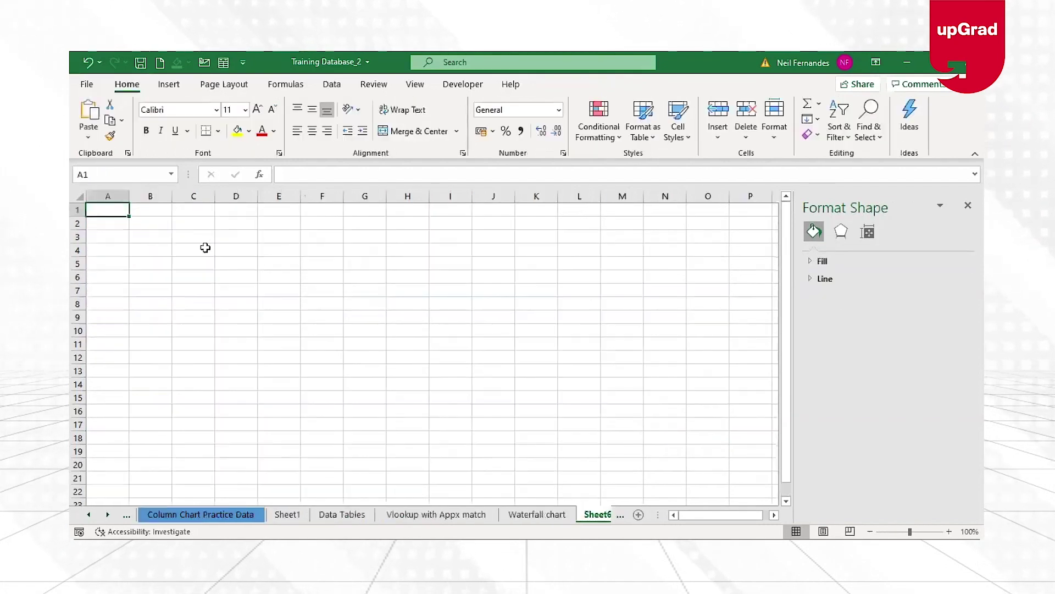
{"action": "left_click", "coordinate": [146, 223]}
{"action": "key", "text": "ctrl+v"}
- On the Waterfall chart sheet, copy the Income/Expenses labels A2:A10 to E2 and fit the width of column E to them
{"action": "left_click", "coordinate": [537, 515]}
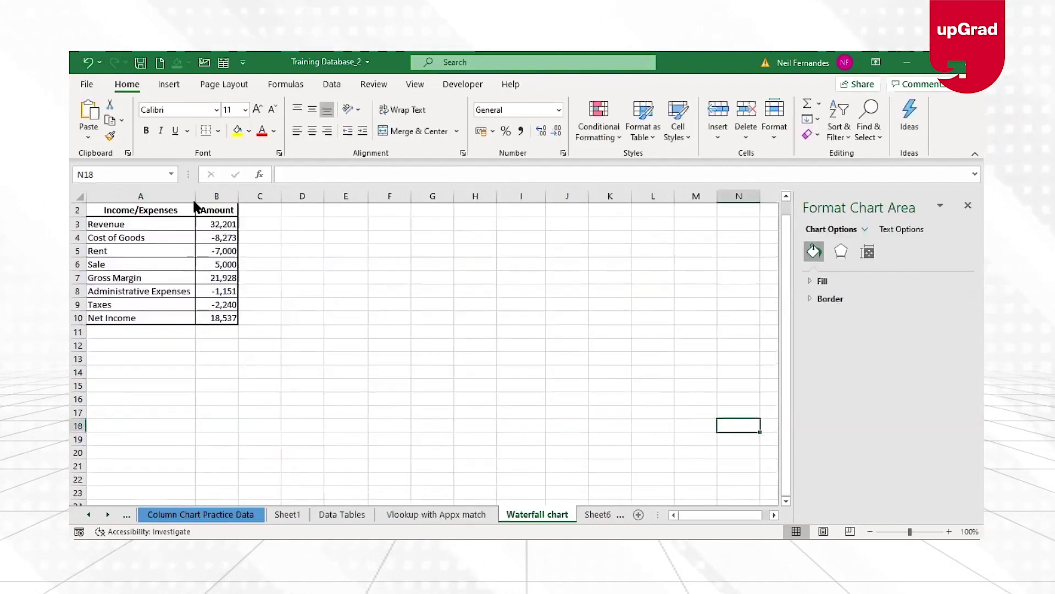
{"action": "left_click", "coordinate": [152, 209]}
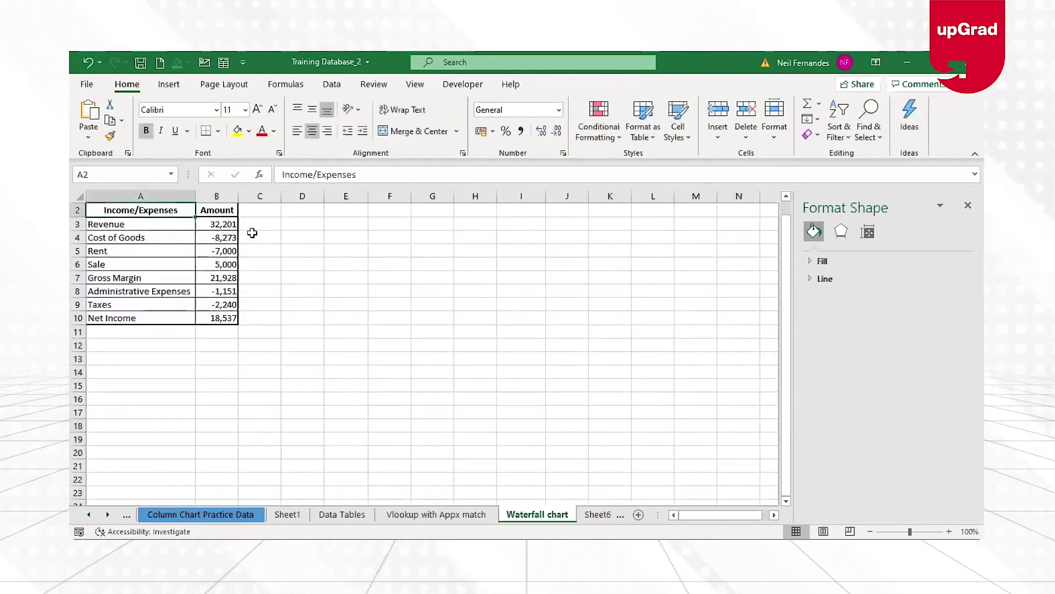
{"action": "left_click_drag", "start_coordinate": [150, 208], "coordinate": [219, 316]}
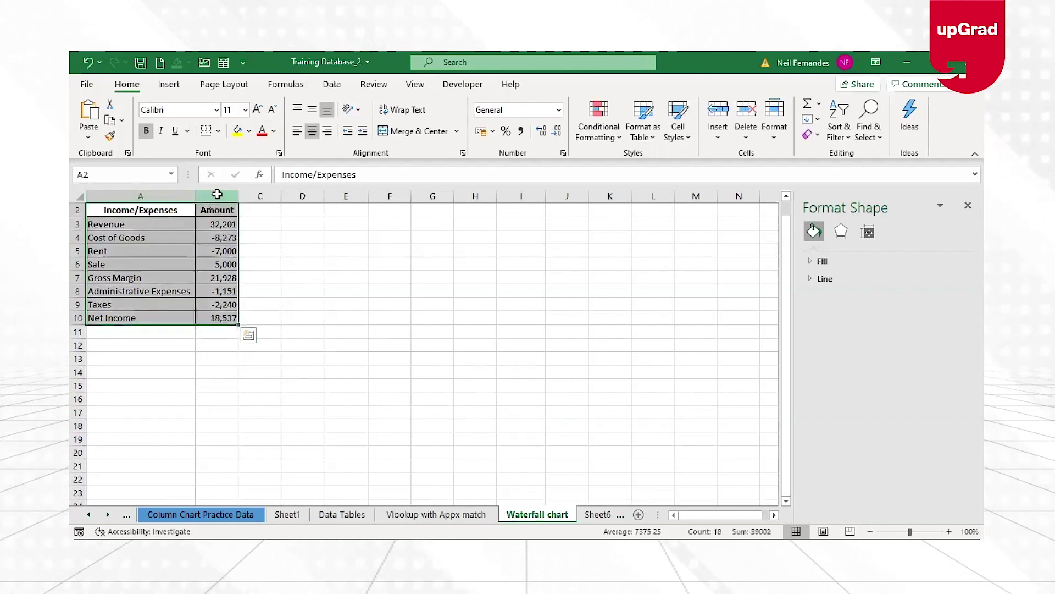
{"action": "left_click_drag", "start_coordinate": [203, 209], "coordinate": [217, 317]}
{"action": "left_click", "coordinate": [155, 208]}
{"action": "left_click_drag", "start_coordinate": [155, 208], "coordinate": [146, 314]}
{"action": "key", "text": "ctrl+c"}
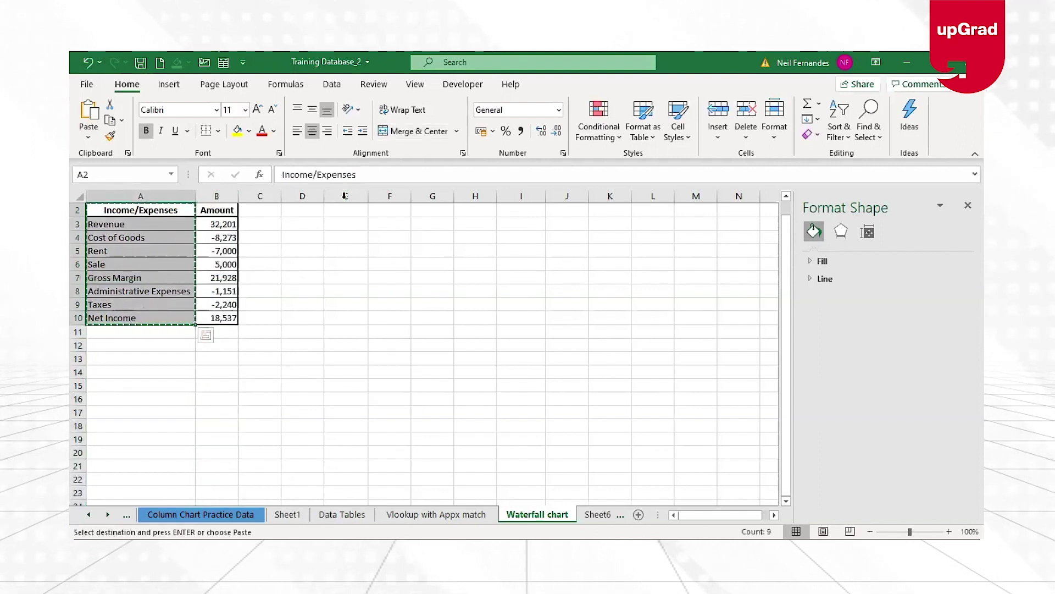
{"action": "left_click", "coordinate": [352, 210]}
{"action": "key", "text": "ctrl+v"}
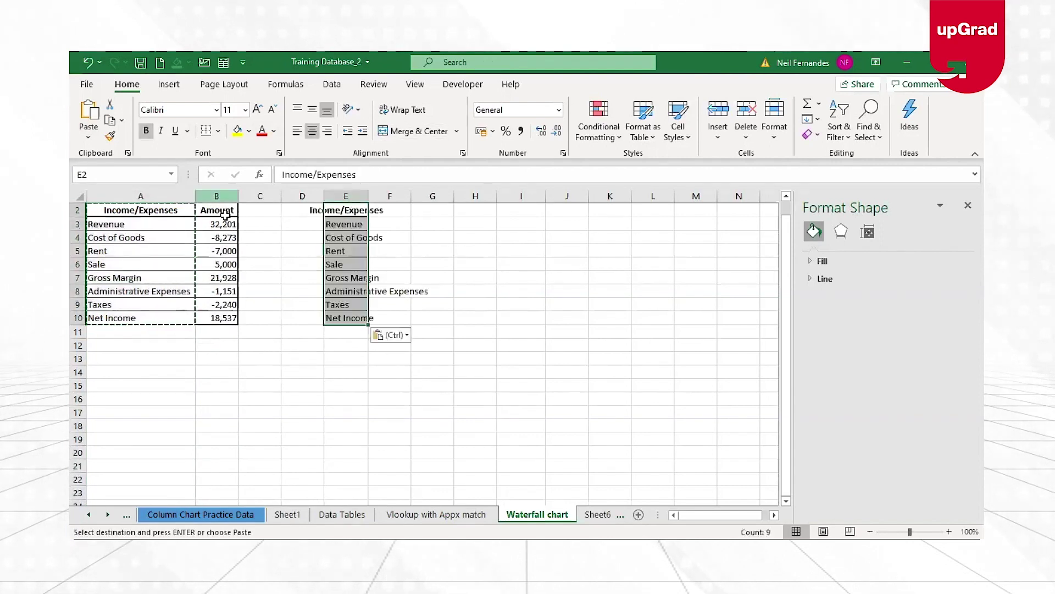
{"action": "double_click", "coordinate": [368, 196]}
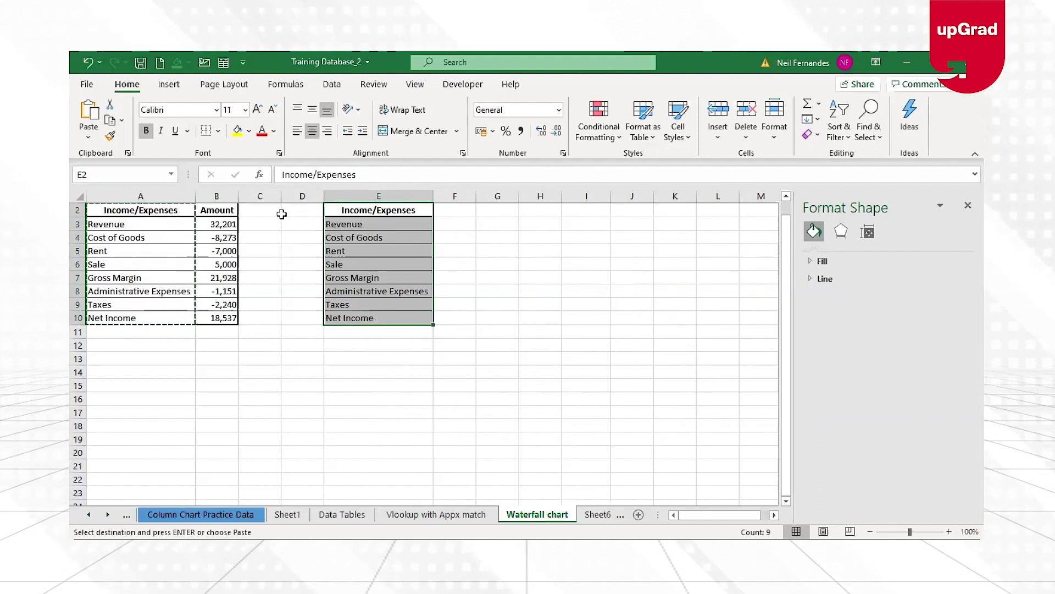
{"action": "left_click", "coordinate": [442, 210]}
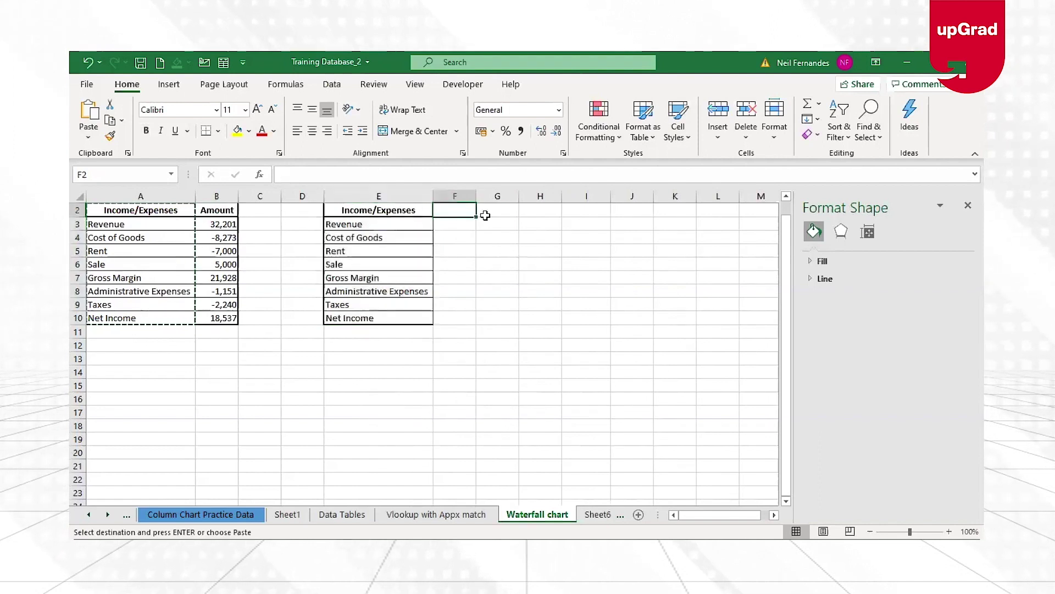
{"action": "type", "text": "Base"}
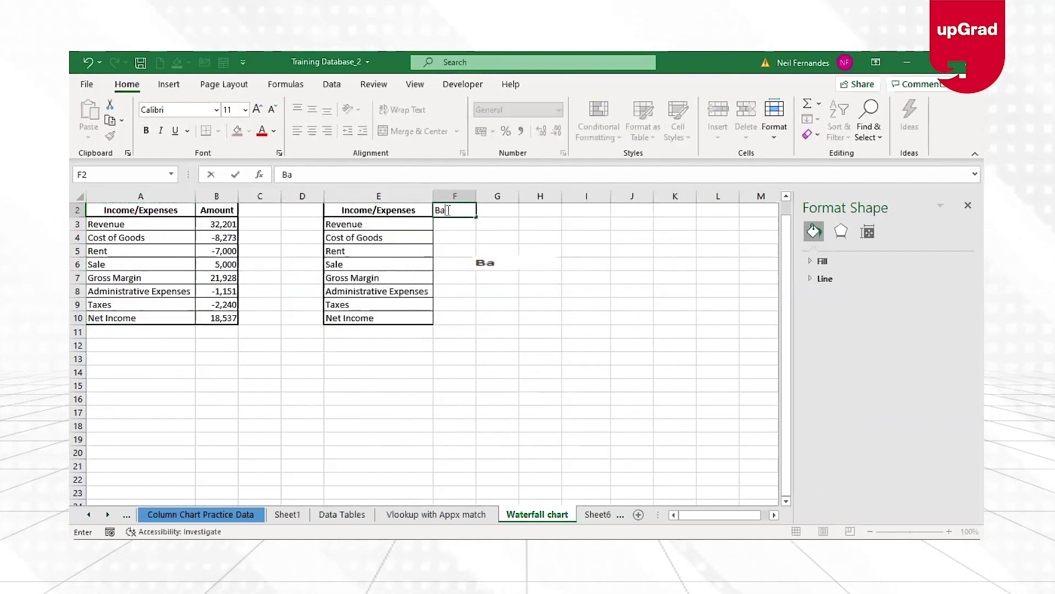
{"action": "key", "text": "BackSpace"}
{"action": "key", "text": "BackSpace"}
{"action": "key", "text": "BackSpace"}
{"action": "key", "text": "BackSpace"}
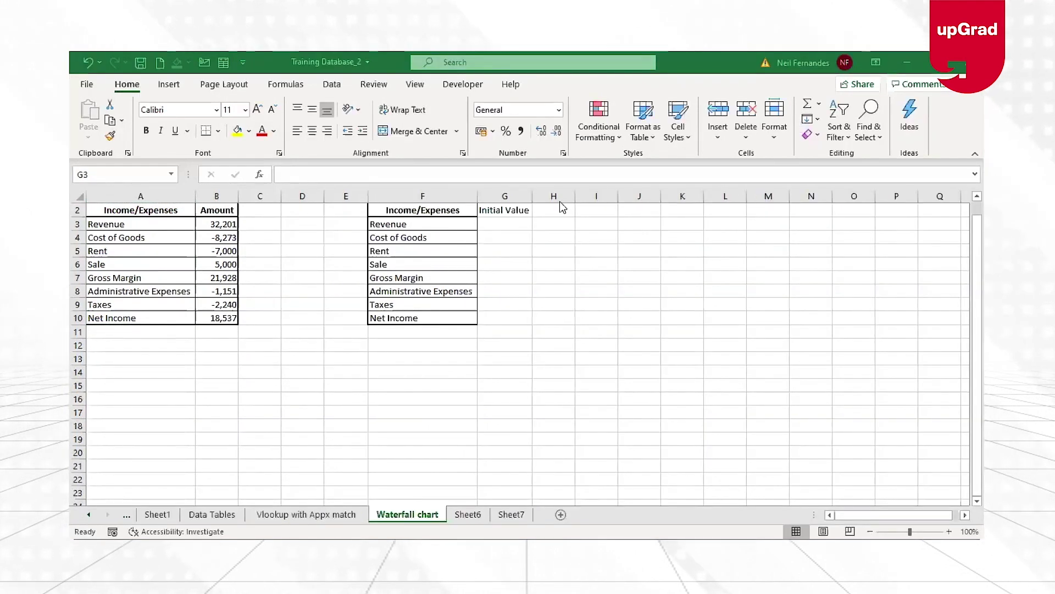
- Enter the headers Increase, Decrease and Final Value in H2:J2, beside the Initial Value header
{"action": "left_click", "coordinate": [560, 209]}
{"action": "type", "text": "Increase"}
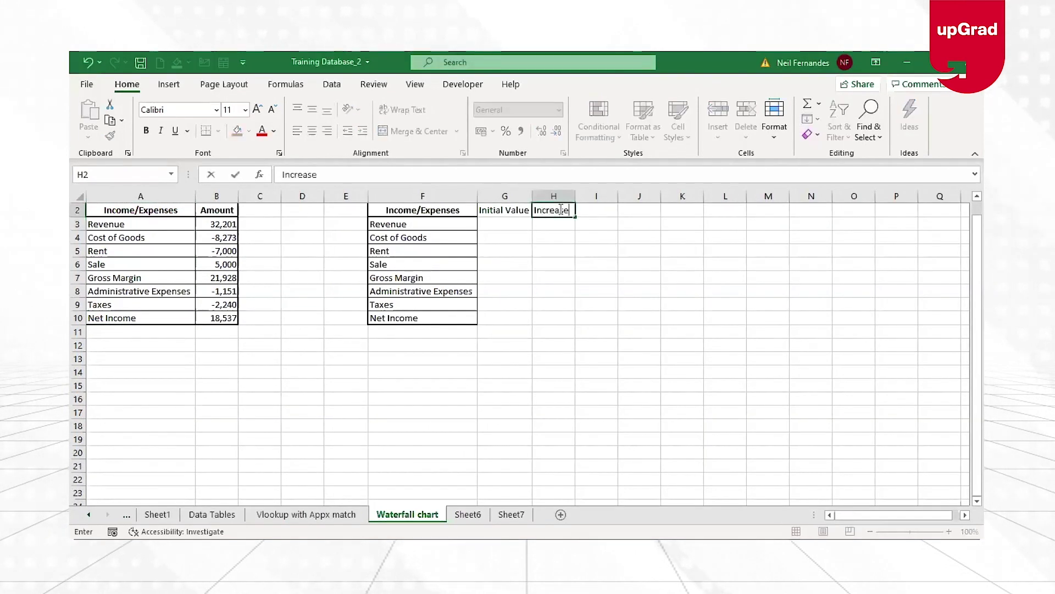
{"action": "key", "text": "Tab"}
{"action": "type", "text": "Decrea"}
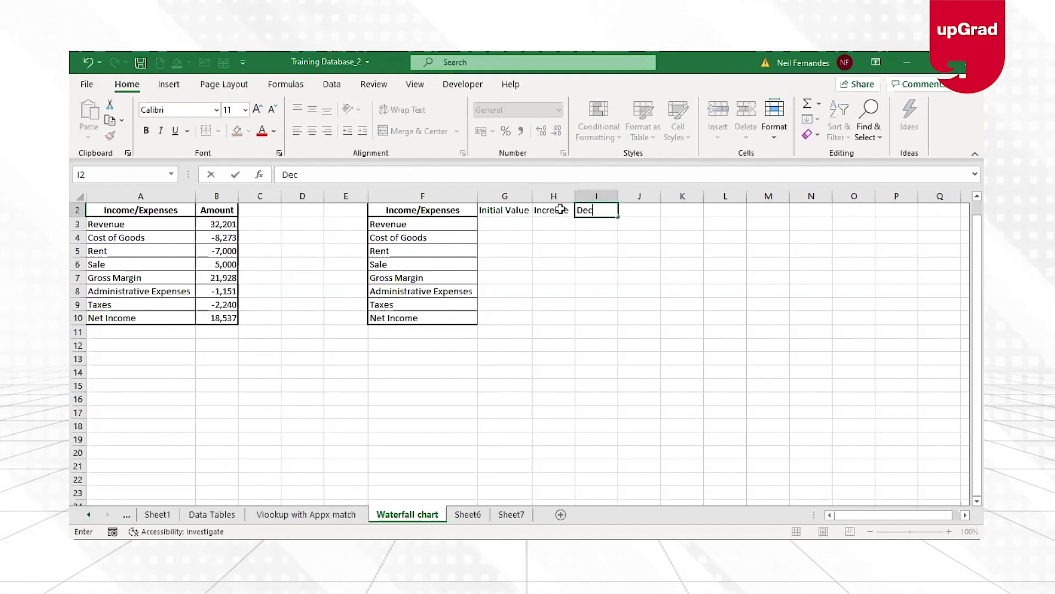
{"action": "key", "text": "Tab"}
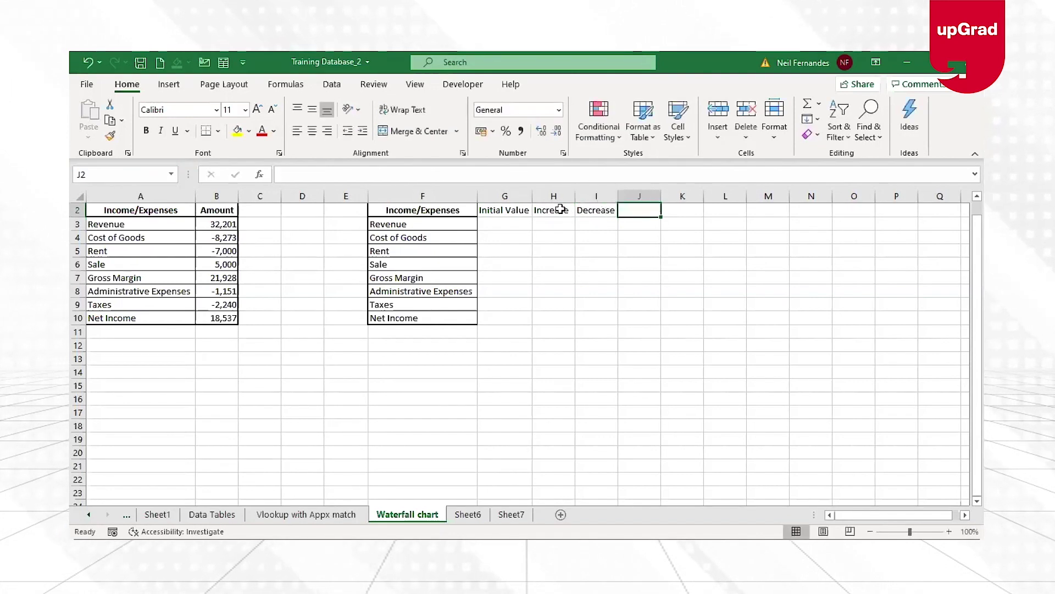
{"action": "type", "text": "FInal Value"}
{"action": "left_click", "coordinate": [560, 209]}
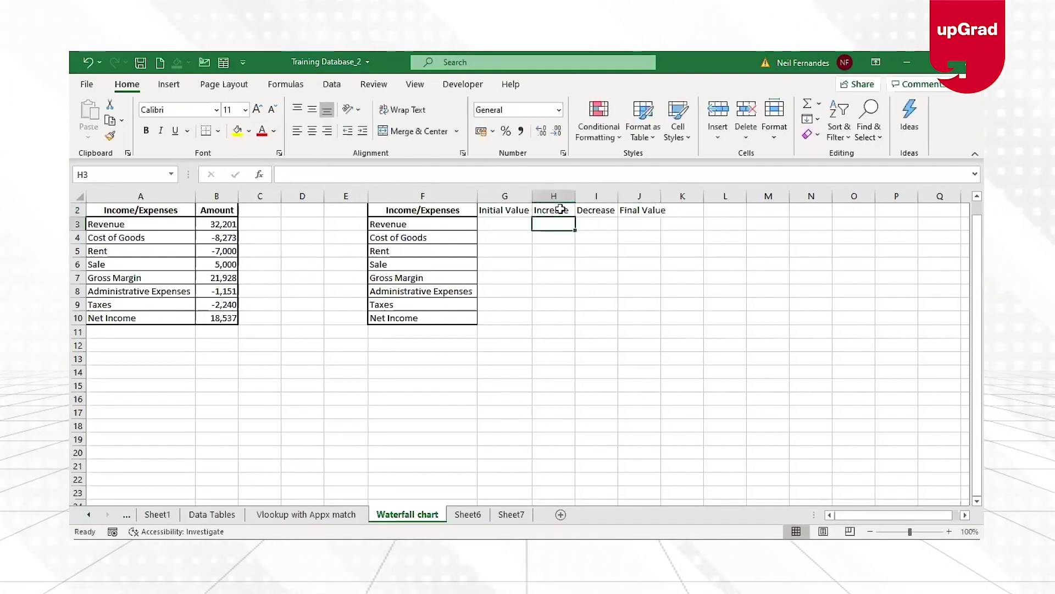
- Replace the Final Value header in J2 with Total and make G3 the active cell
{"action": "key", "text": "Right"}
{"action": "key", "text": "Right"}
{"action": "type", "text": "Total"}
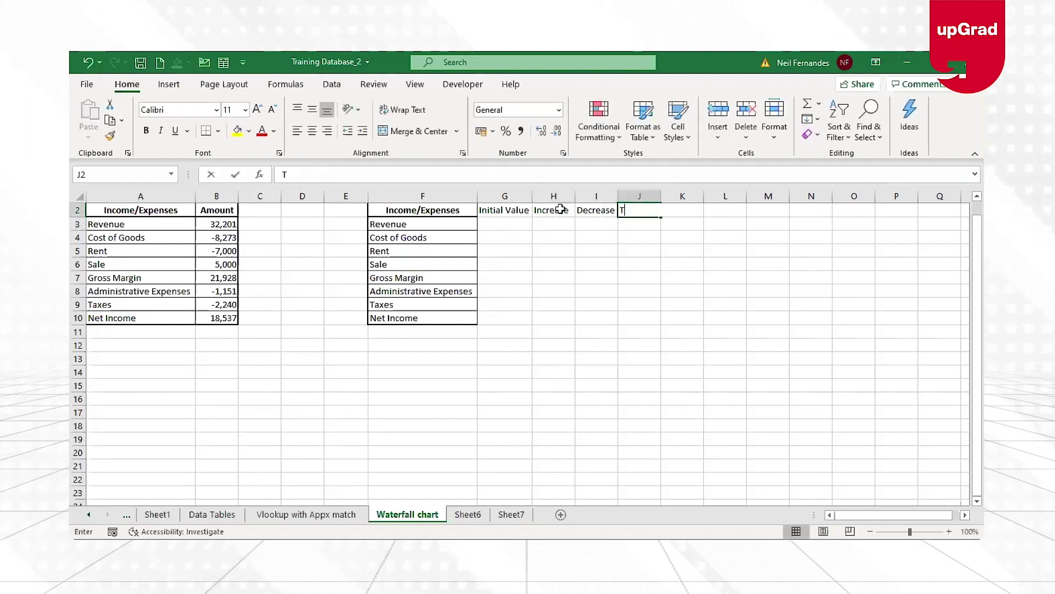
{"action": "key", "text": "Return"}
{"action": "key", "text": "Up"}
{"action": "key", "text": "Left"}
{"action": "key", "text": "Left"}
{"action": "key", "text": "Left"}
{"action": "key", "text": "Down"}
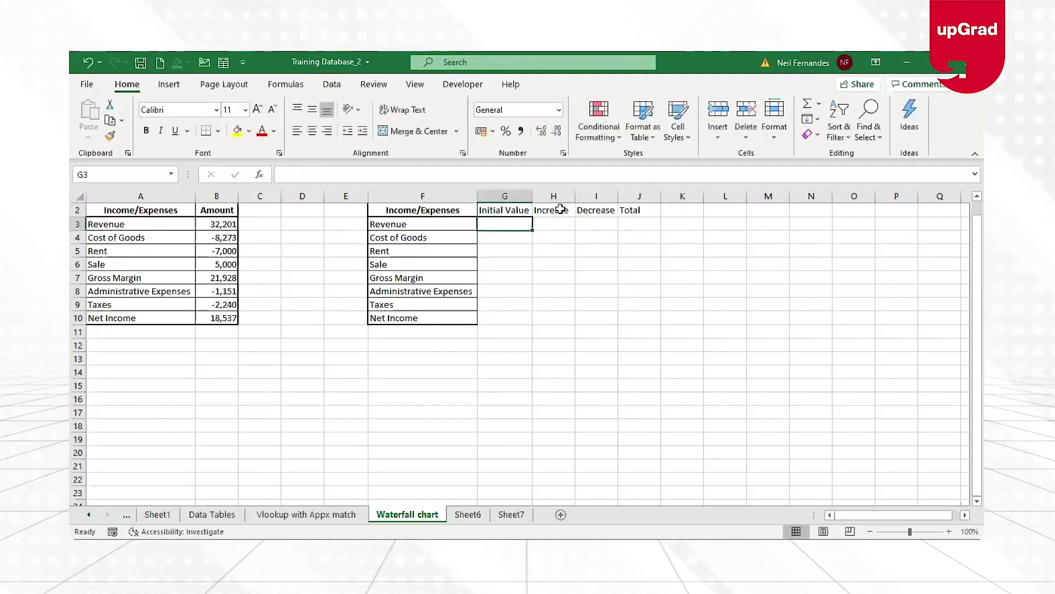
- Apply all borders to the new Income/Expenses table in F2:J10
{"action": "left_click_drag", "start_coordinate": [446, 210], "coordinate": [630, 321]}
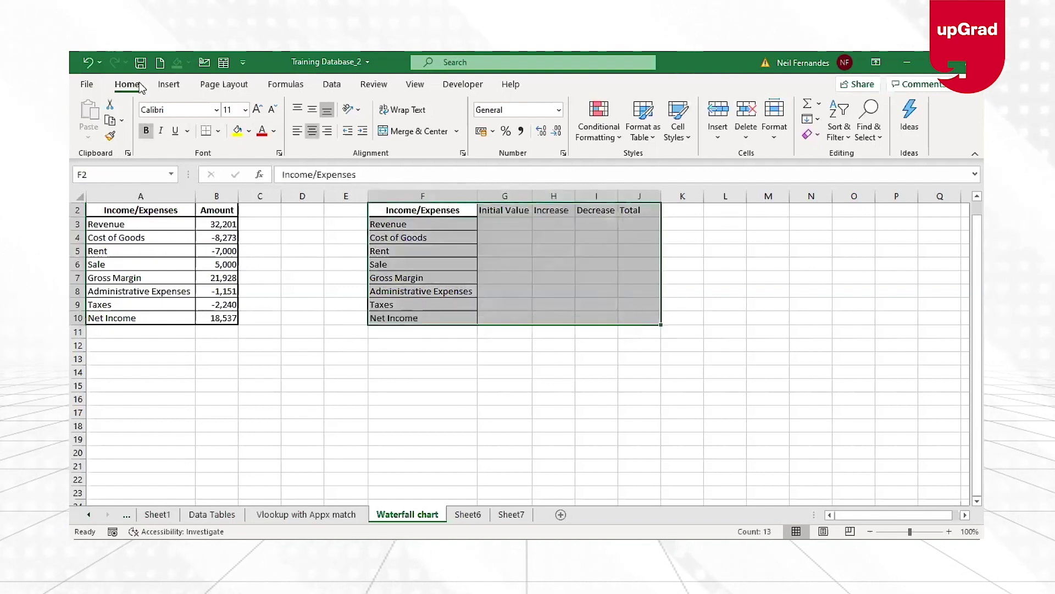
{"action": "left_click", "coordinate": [218, 137]}
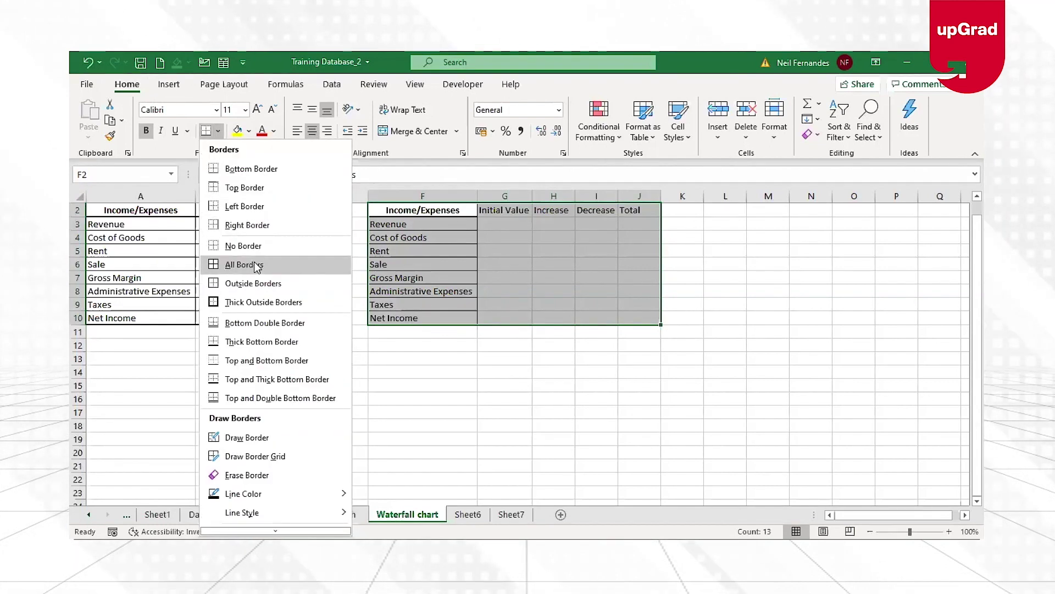
{"action": "left_click", "coordinate": [255, 265]}
{"action": "left_click", "coordinate": [505, 222]}
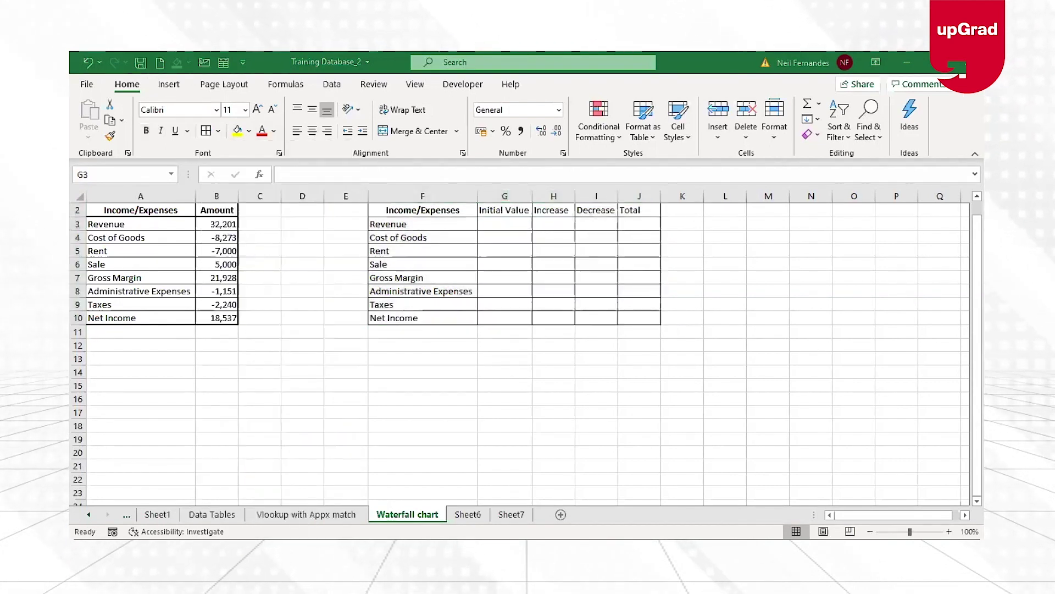
- Copy the Amount values B3:B10 into the Total column of the helper table, starting at J3
{"action": "left_click_drag", "start_coordinate": [217, 225], "coordinate": [219, 318]}
{"action": "key", "text": "ctrl+c"}
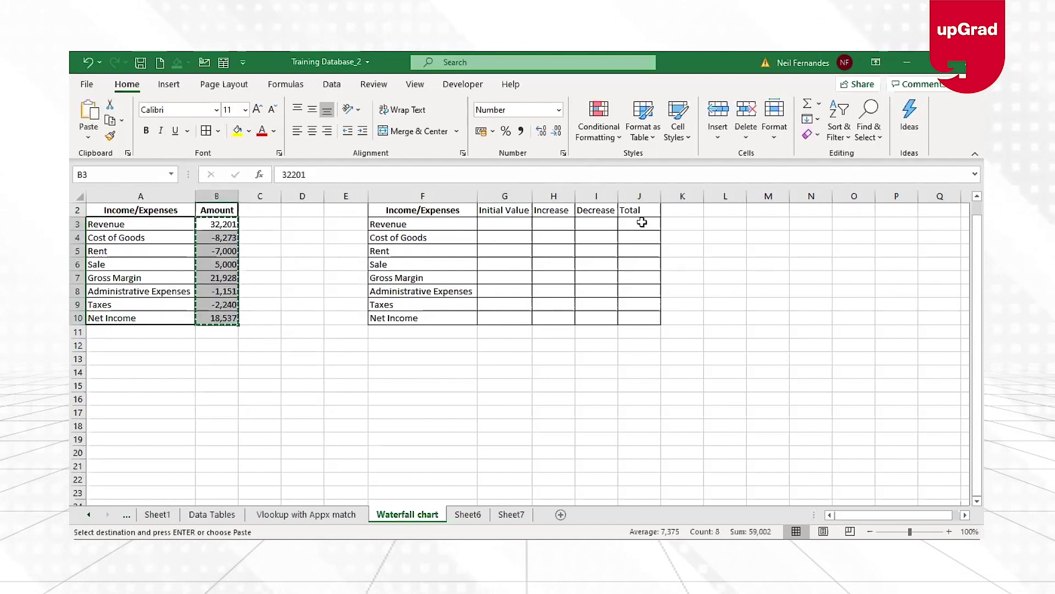
{"action": "left_click", "coordinate": [639, 223]}
{"action": "key", "text": "ctrl+v"}
- Enter =IF(J3<=0,-J3,0) in I3 and fill it down the Decrease column to I10
{"action": "left_click", "coordinate": [497, 224]}
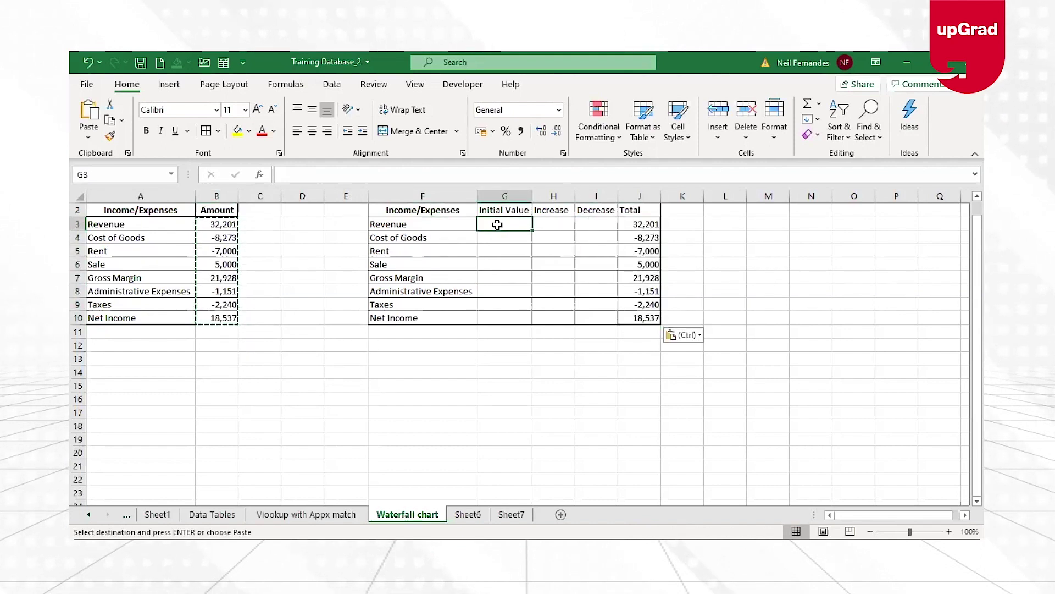
{"action": "left_click", "coordinate": [557, 224]}
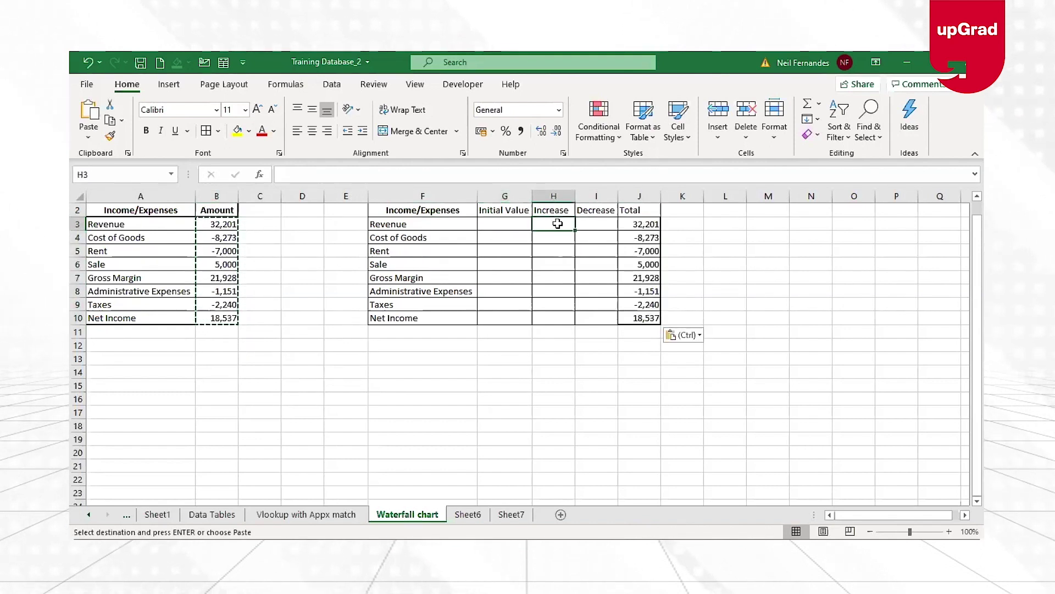
{"action": "key", "text": "Right"}
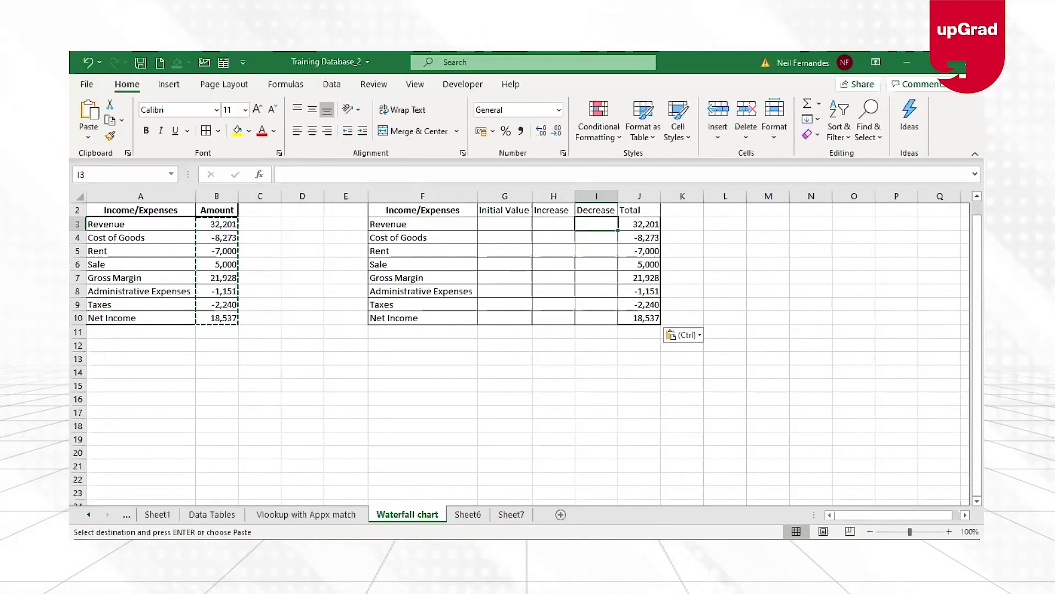
{"action": "type", "text": "=if"}
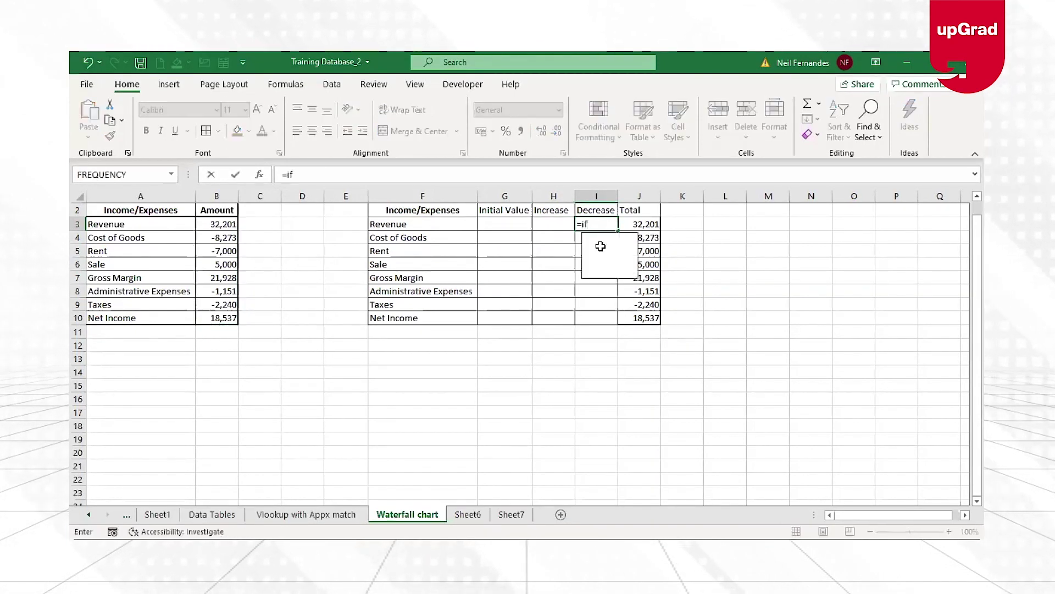
{"action": "key", "text": "Tab"}
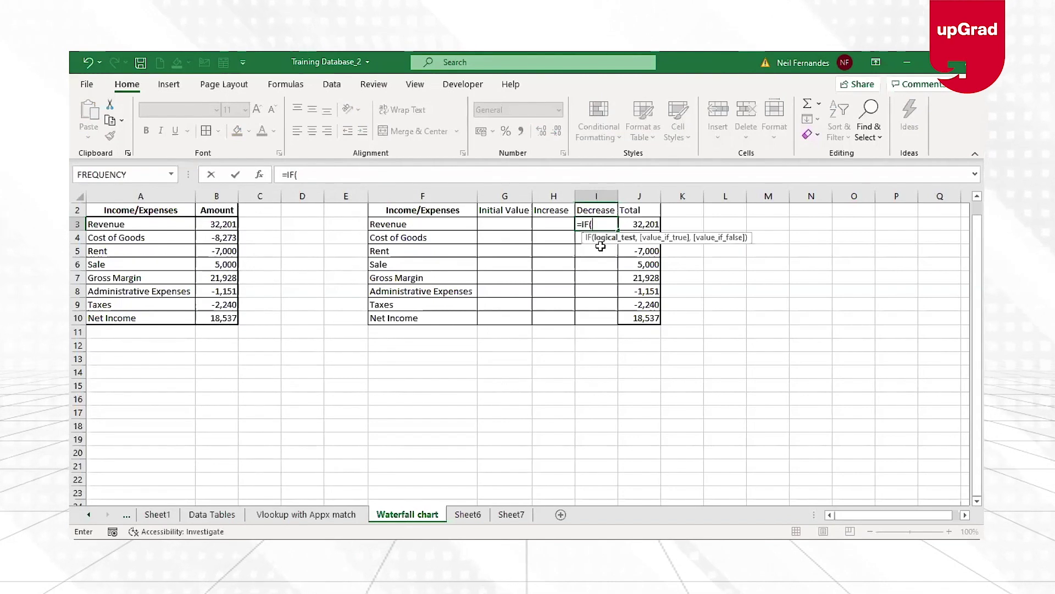
{"action": "left_click", "coordinate": [642, 222]}
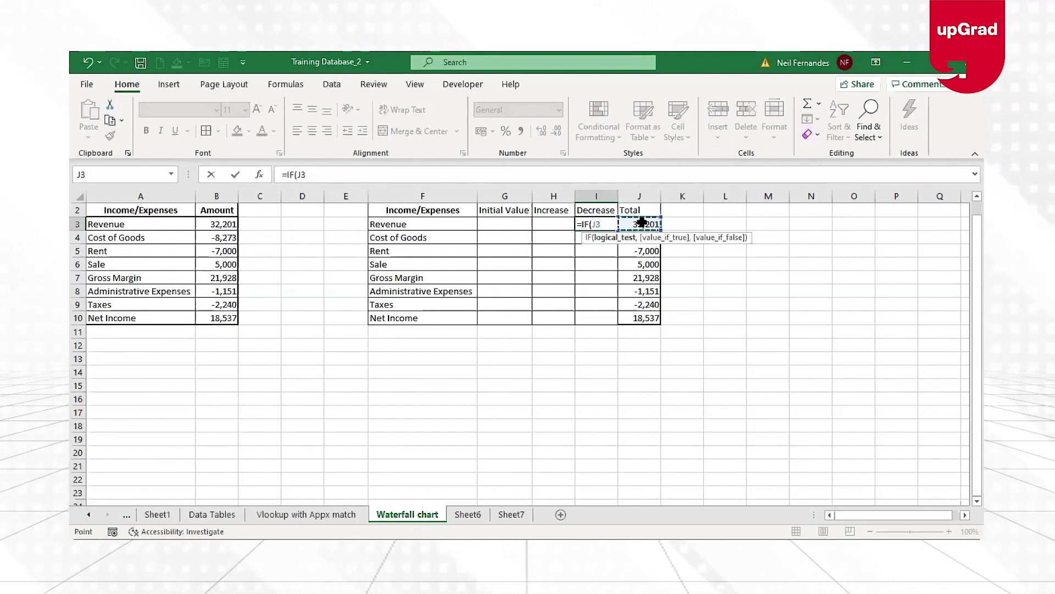
{"action": "type", "text": "<=0"}
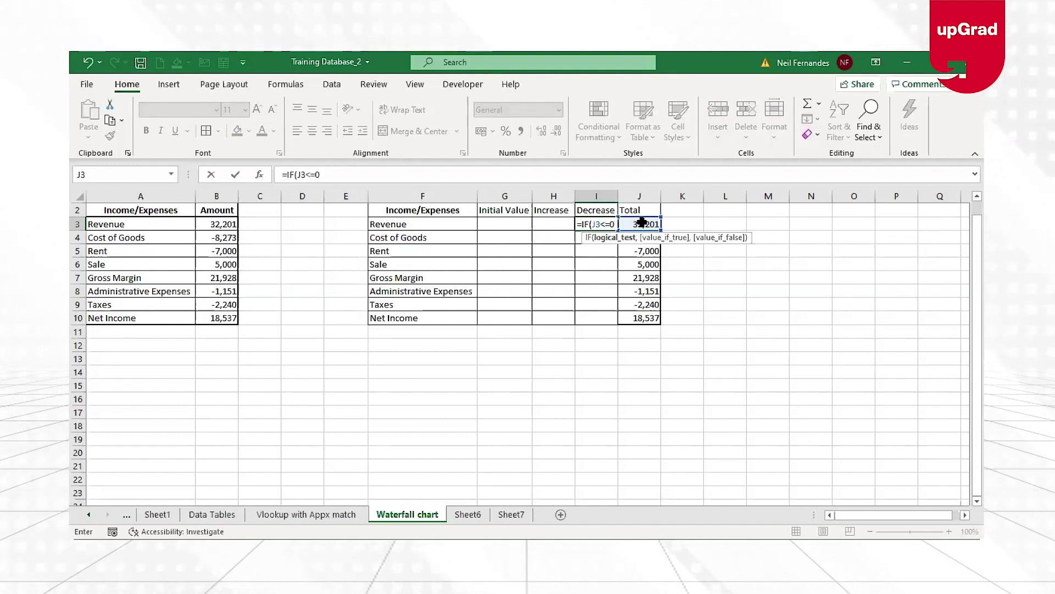
{"action": "type", "text": ",-J3"}
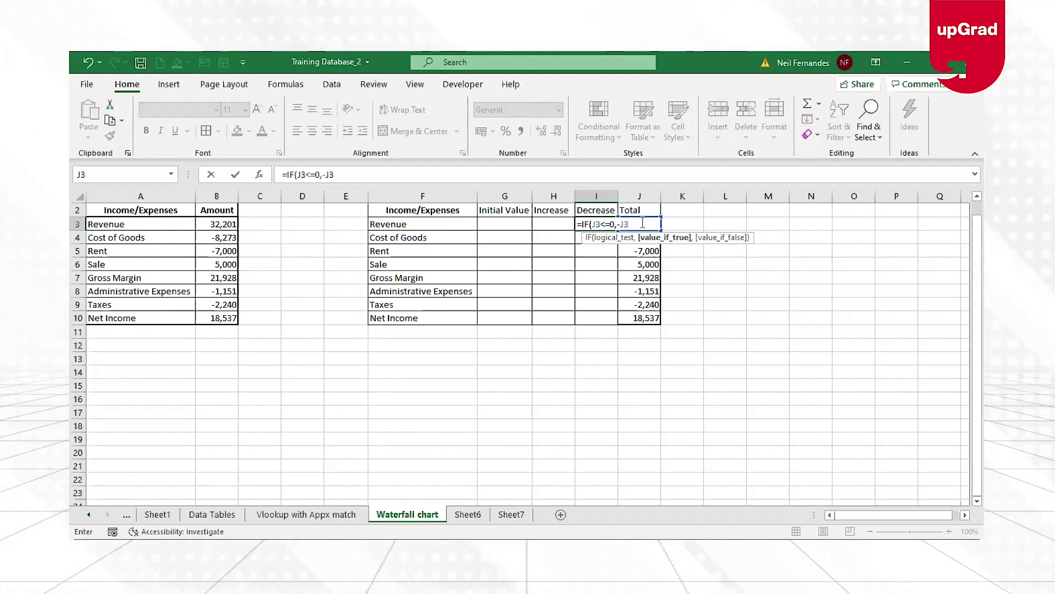
{"action": "type", "text": ","}
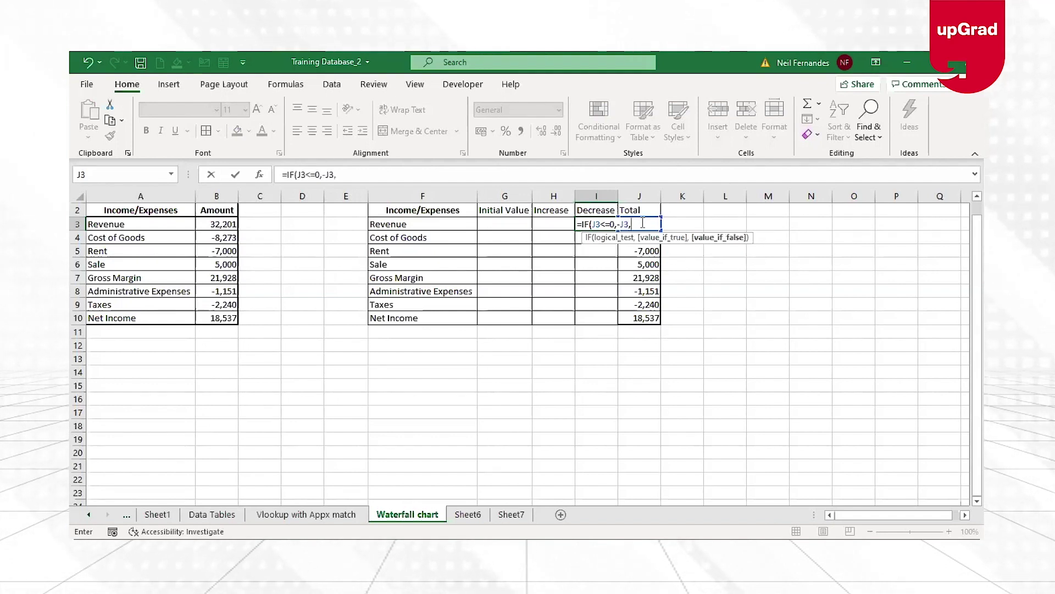
{"action": "type", "text": "0)"}
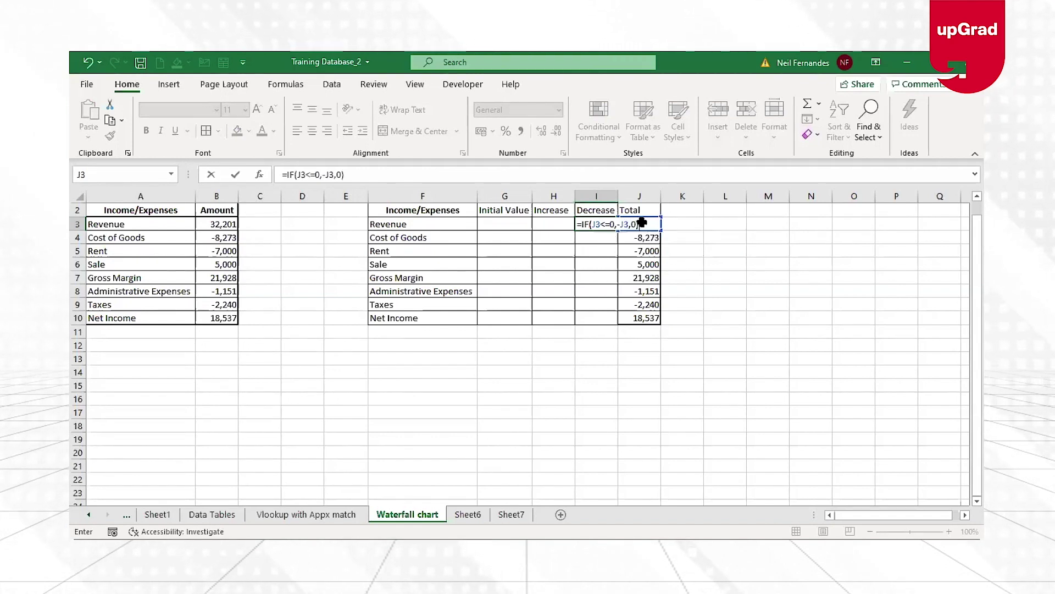
{"action": "key", "text": "Return"}
{"action": "left_click", "coordinate": [603, 222]}
{"action": "double_click", "coordinate": [618, 230]}
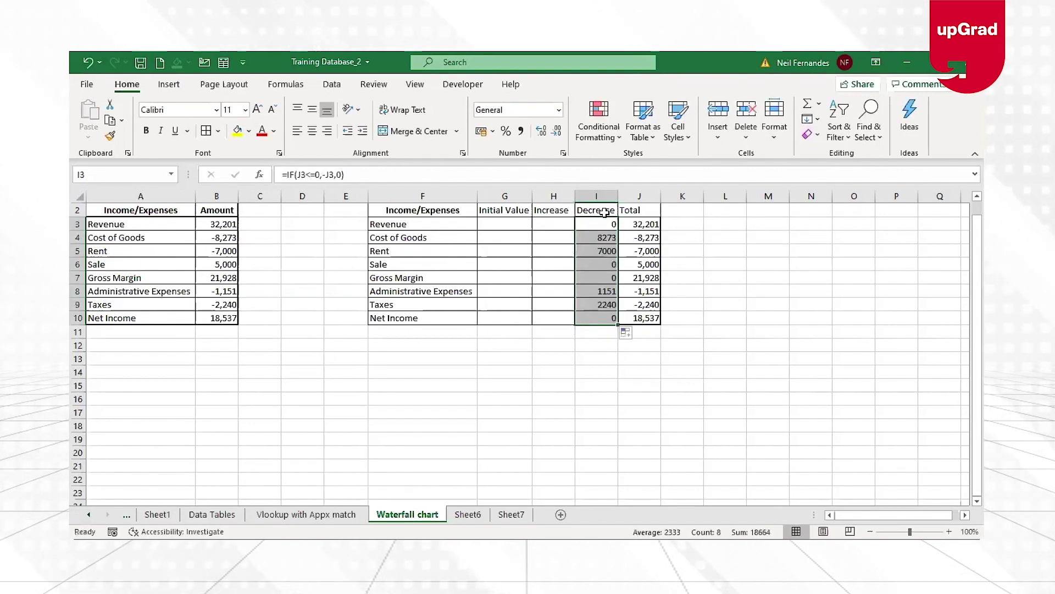
- Go through the filled Decrease cells row by row and examine their formulas and values
{"action": "key", "text": "Down"}
{"action": "key", "text": "Down"}
{"action": "key", "text": "Down"}
{"action": "key", "text": "Down"}
{"action": "key", "text": "Down"}
{"action": "key", "text": "Down"}
{"action": "key", "text": "Down"}
{"action": "key", "text": "Down"}
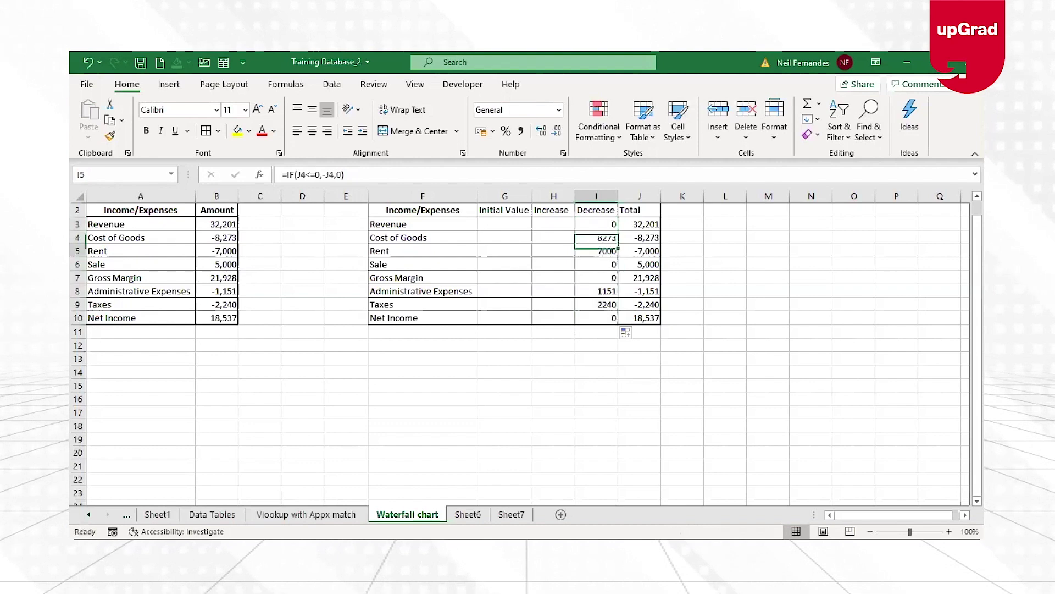
{"action": "key", "text": "Up"}
{"action": "key", "text": "Up"}
{"action": "key", "text": "Up"}
{"action": "key", "text": "Up"}
{"action": "key", "text": "Up"}
{"action": "key", "text": "Up"}
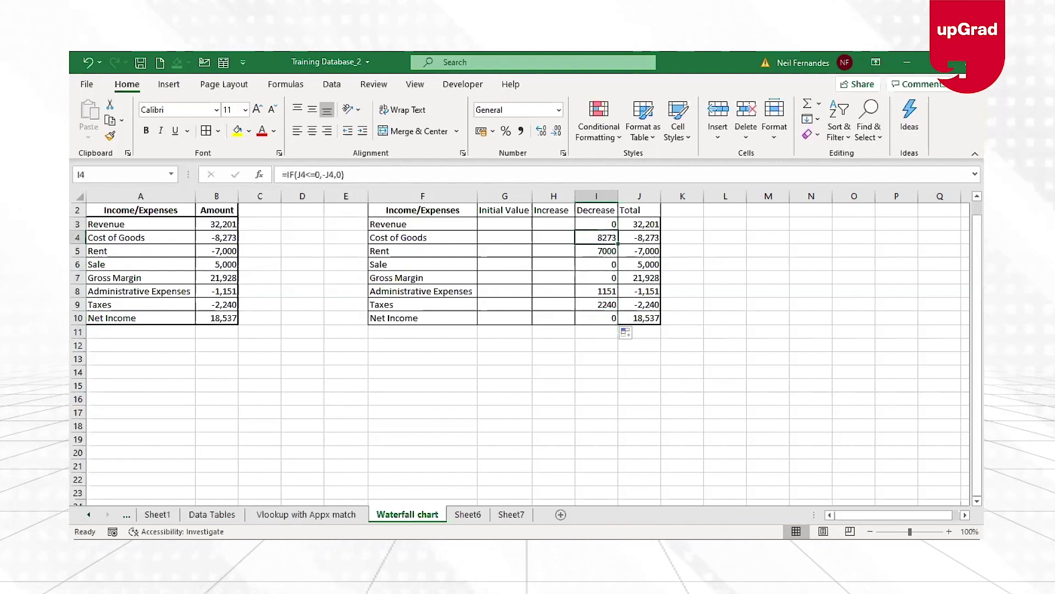
{"action": "key", "text": "Down"}
{"action": "key", "text": "Down"}
{"action": "key", "text": "Down"}
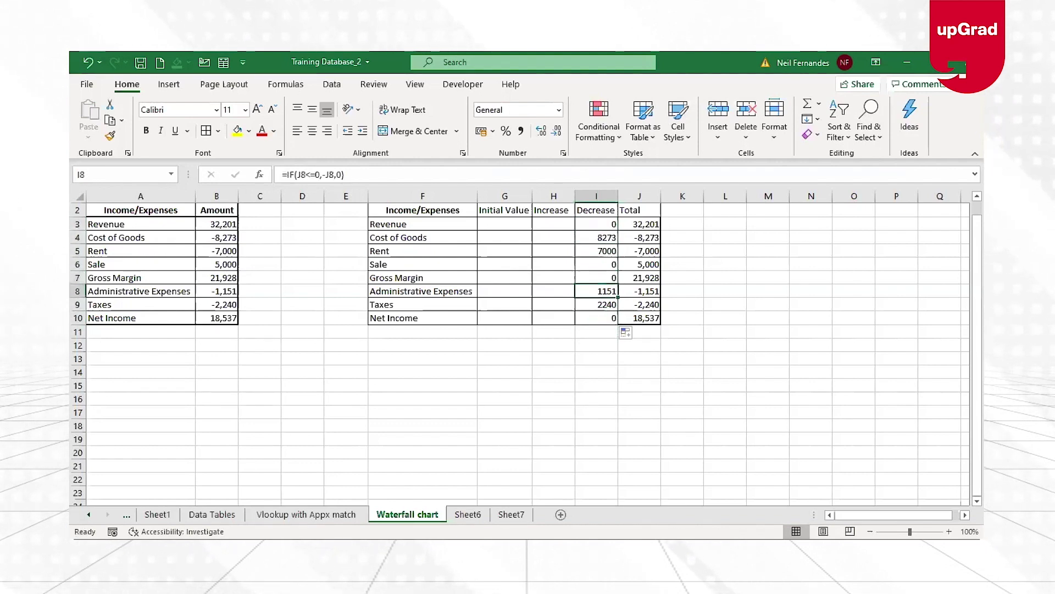
- Enter =IF(J3>0,J3,0) in H3 and fill it down the Increase column to H10
{"action": "left_click", "coordinate": [558, 226]}
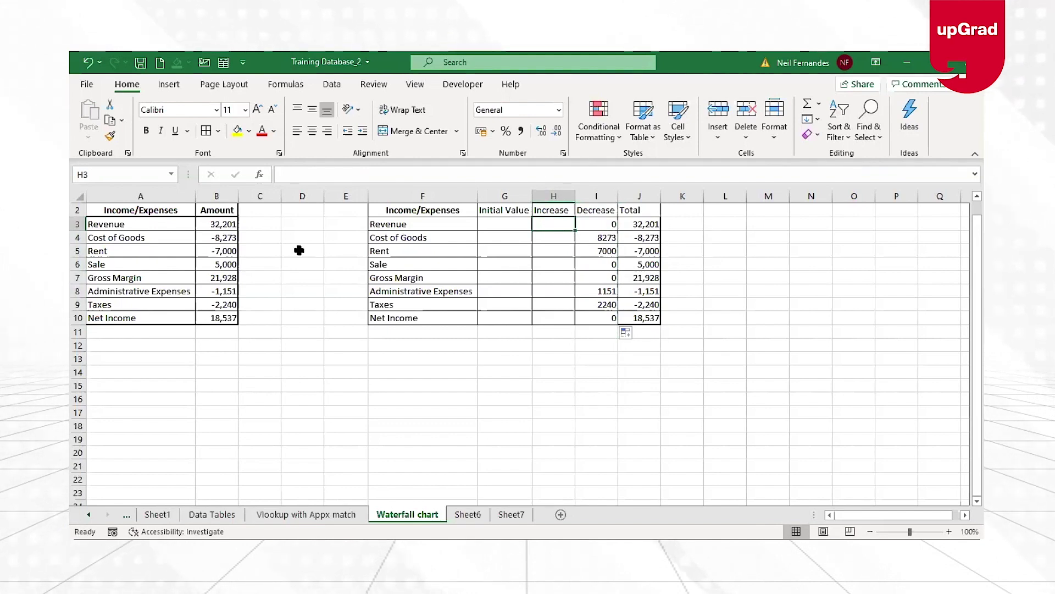
{"action": "type", "text": "=i"}
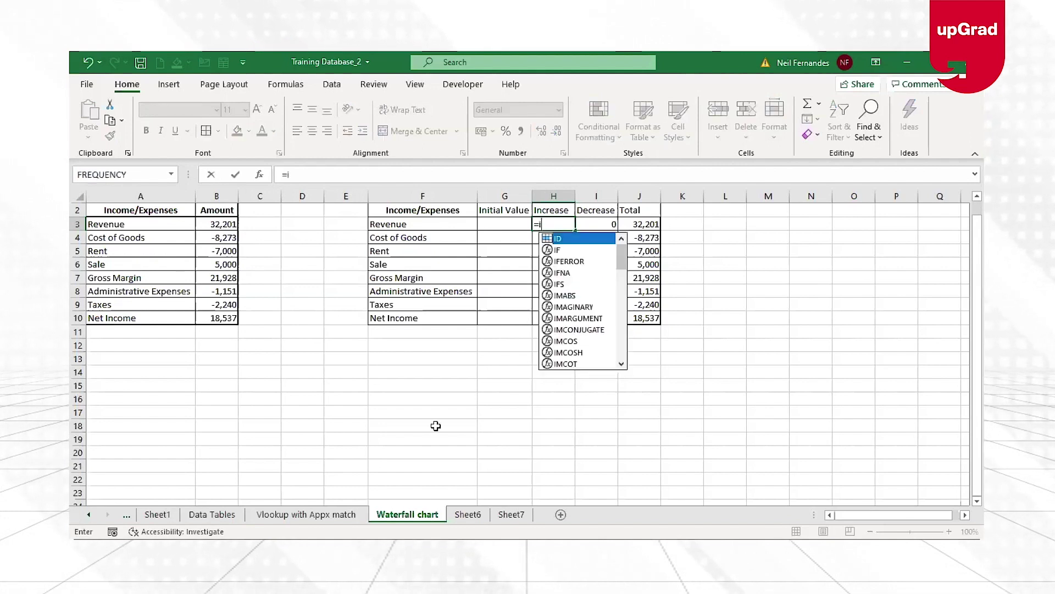
{"action": "type", "text": "f("}
{"action": "left_click", "coordinate": [631, 224]}
{"action": "type", "text": ">0,J3,0"}
{"action": "key", "text": "Return"}
{"action": "left_click", "coordinate": [559, 222]}
{"action": "double_click", "coordinate": [577, 230]}
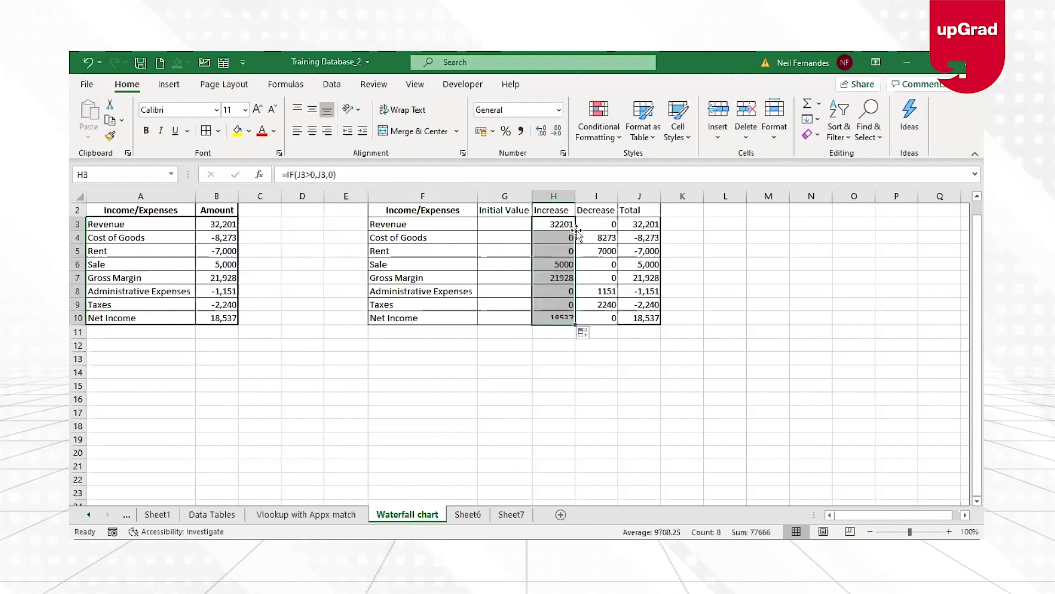
- Enter =G3+H3-I3 in G4 and fill it down the Initial Value column to G10
{"action": "left_click", "coordinate": [514, 230]}
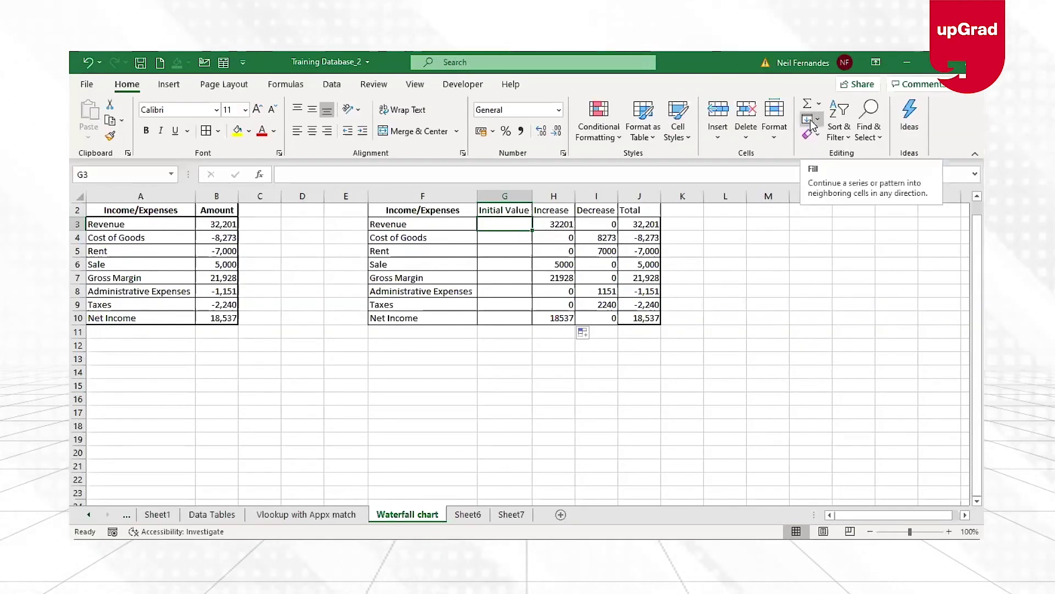
{"action": "key", "text": "Down"}
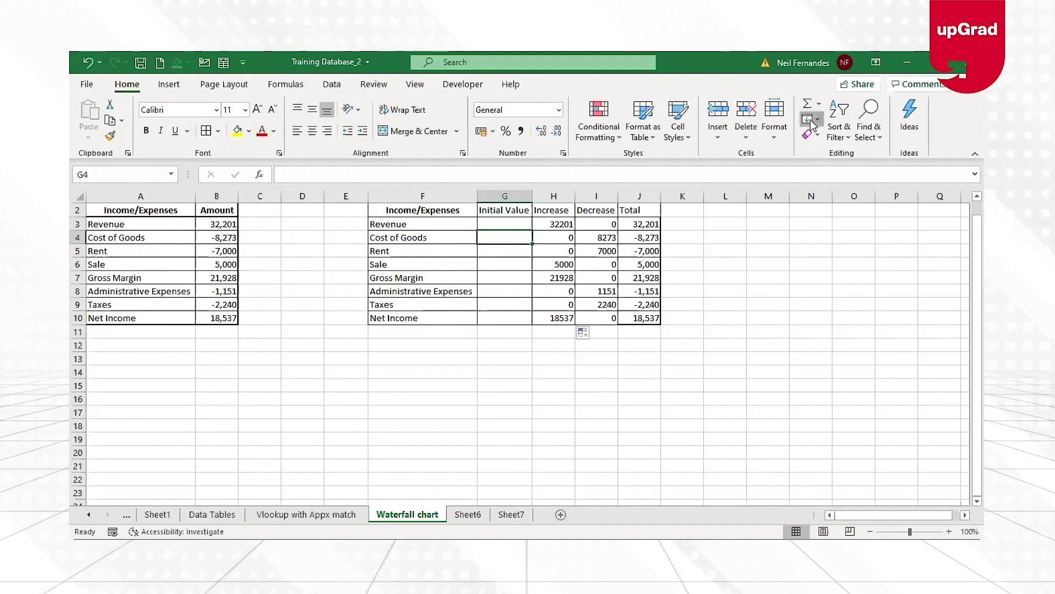
{"action": "left_click", "coordinate": [810, 120]}
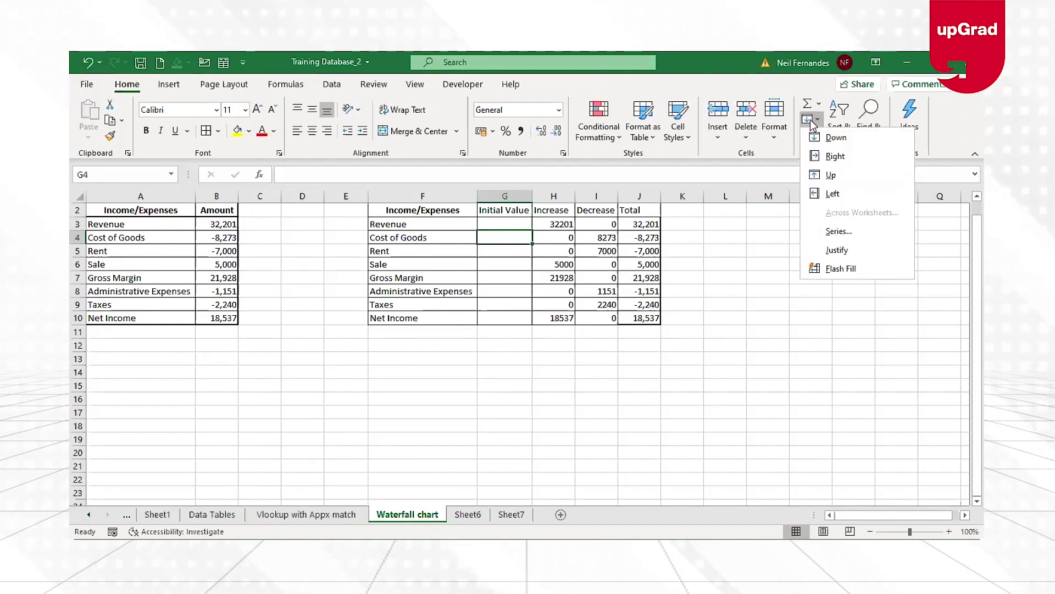
{"action": "left_click", "coordinate": [810, 120]}
{"action": "type", "text": "="}
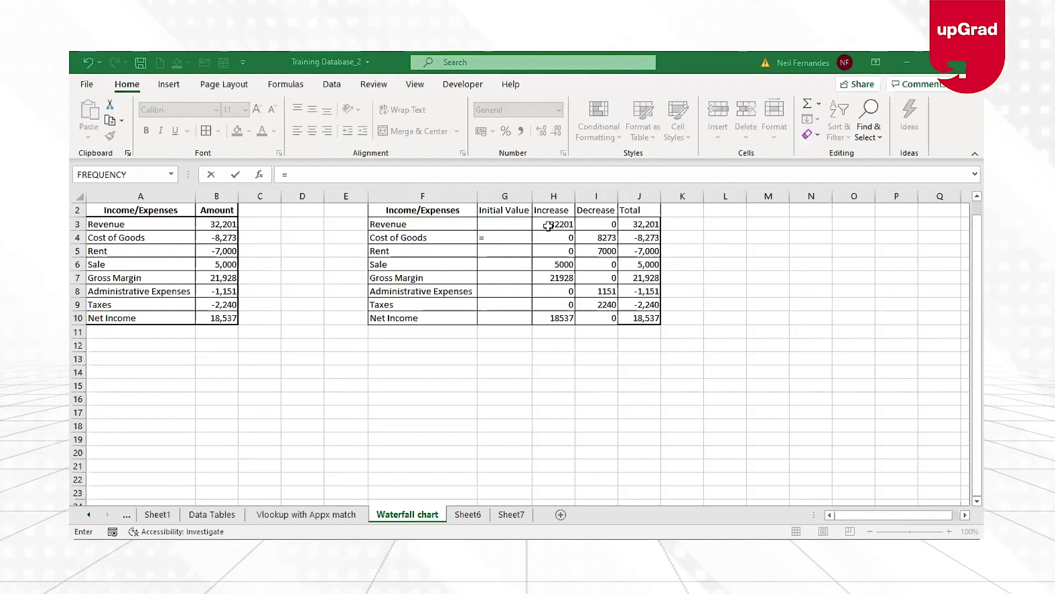
{"action": "left_click", "coordinate": [507, 221]}
{"action": "type", "text": "+"}
{"action": "left_click", "coordinate": [556, 224]}
{"action": "type", "text": "-"}
{"action": "left_click", "coordinate": [599, 225]}
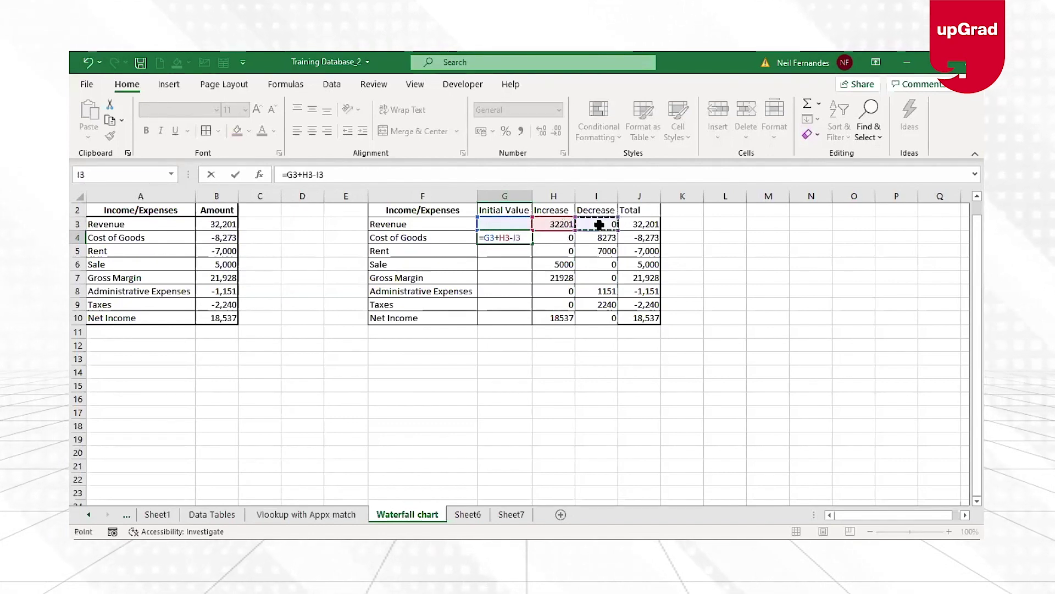
{"action": "key", "text": "ctrl+Return"}
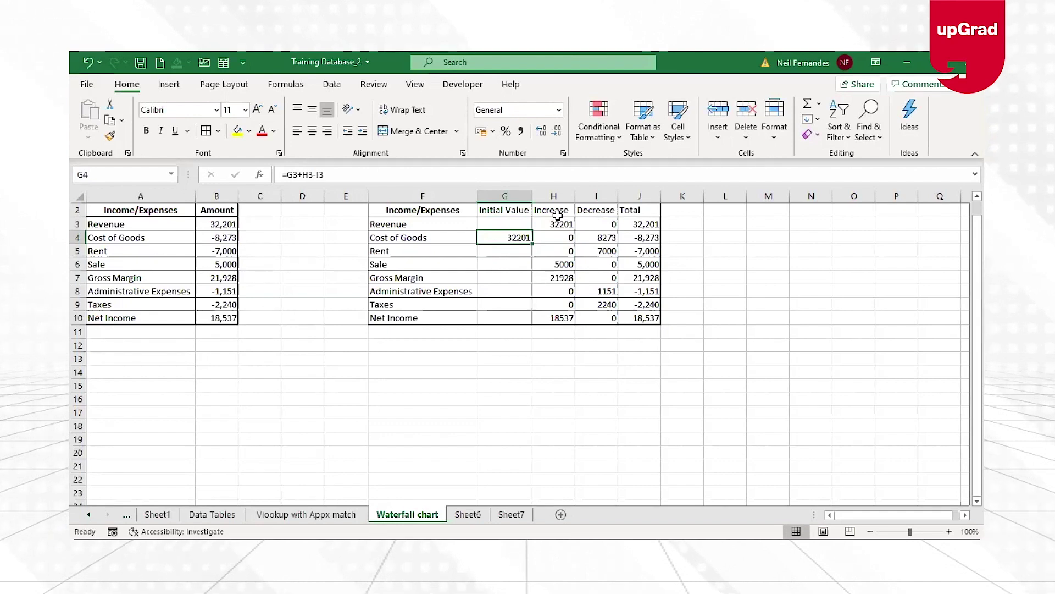
{"action": "left_click_drag", "start_coordinate": [532, 243], "coordinate": [521, 321]}
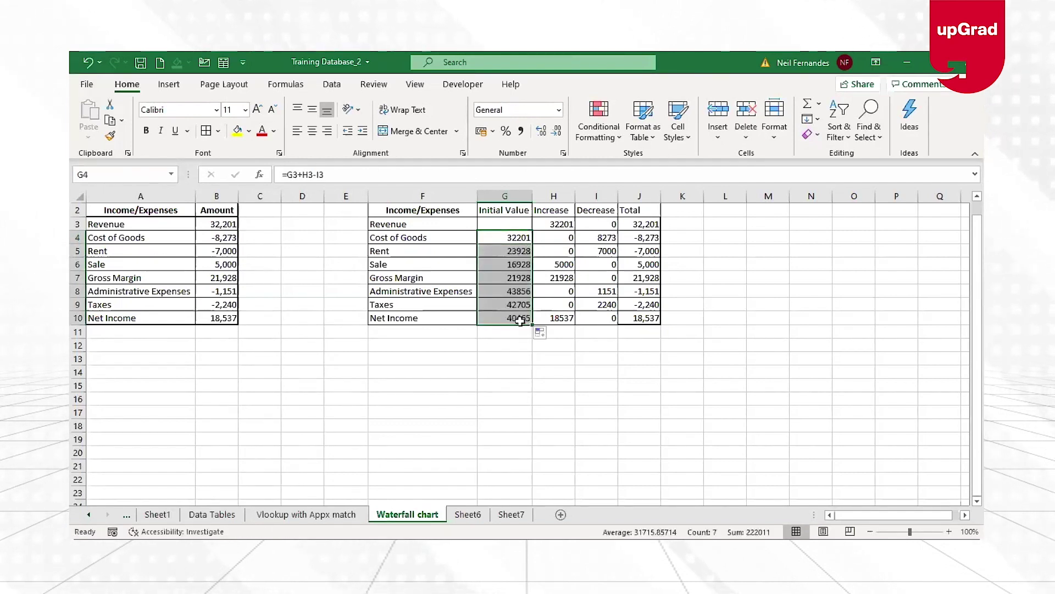
- Examine how the Initial Value cells follow from the preceding rows, checking the sum of J3:J4 against G5
{"action": "left_click", "coordinate": [519, 236]}
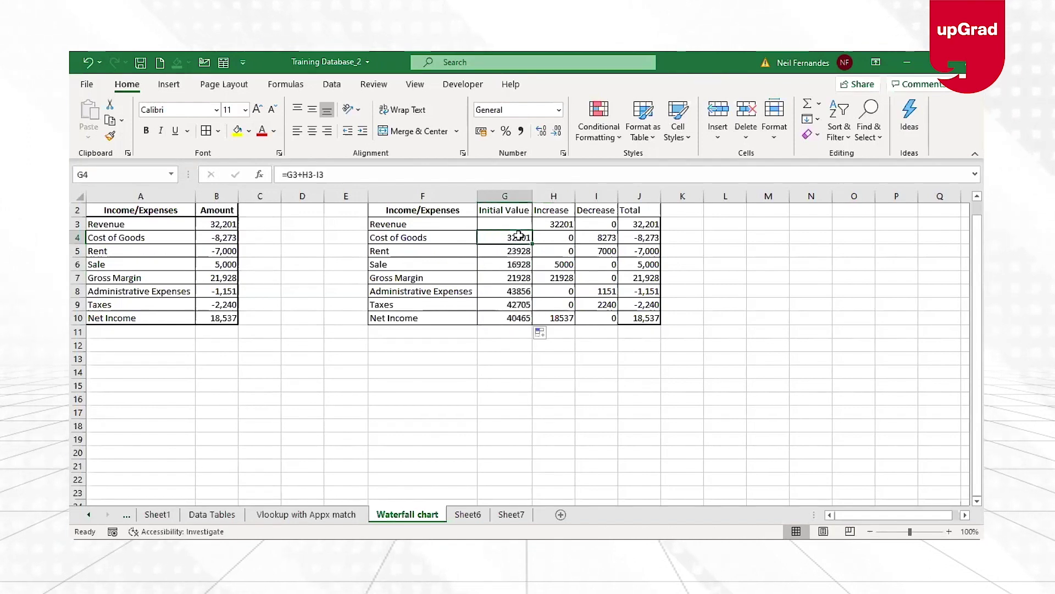
{"action": "key", "text": "Right"}
{"action": "key", "text": "Right"}
{"action": "key", "text": "Down"}
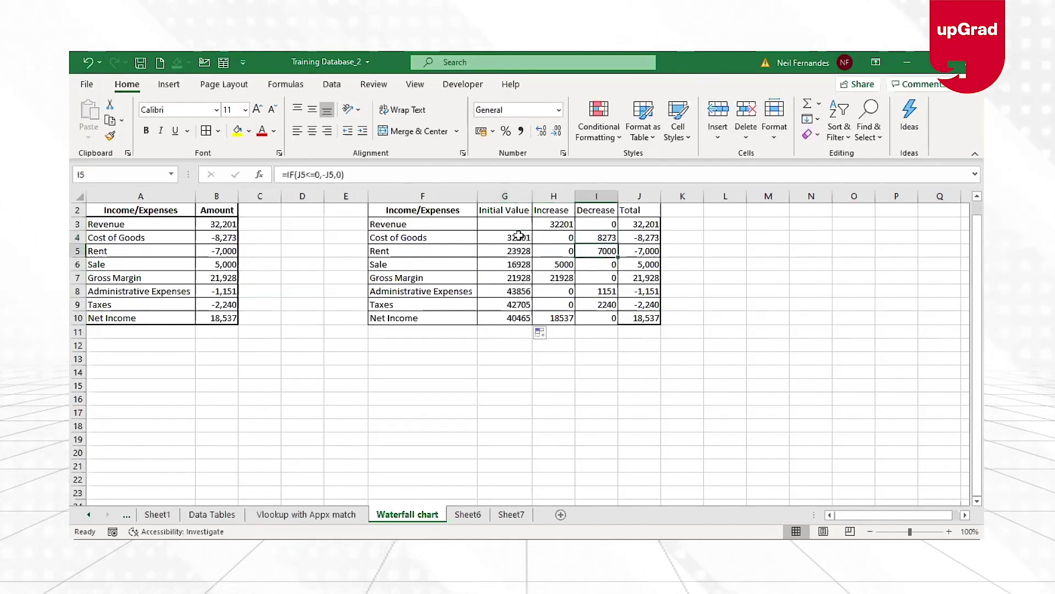
{"action": "key", "text": "Down"}
{"action": "key", "text": "Left"}
{"action": "key", "text": "Left"}
{"action": "key", "text": "Left"}
{"action": "key", "text": "Up"}
{"action": "key", "text": "Right"}
{"action": "key", "text": "Up"}
{"action": "key", "text": "Right"}
{"action": "key", "text": "Right"}
{"action": "key", "text": "Right"}
{"action": "key", "text": "Up"}
{"action": "key", "text": "shift+Down"}
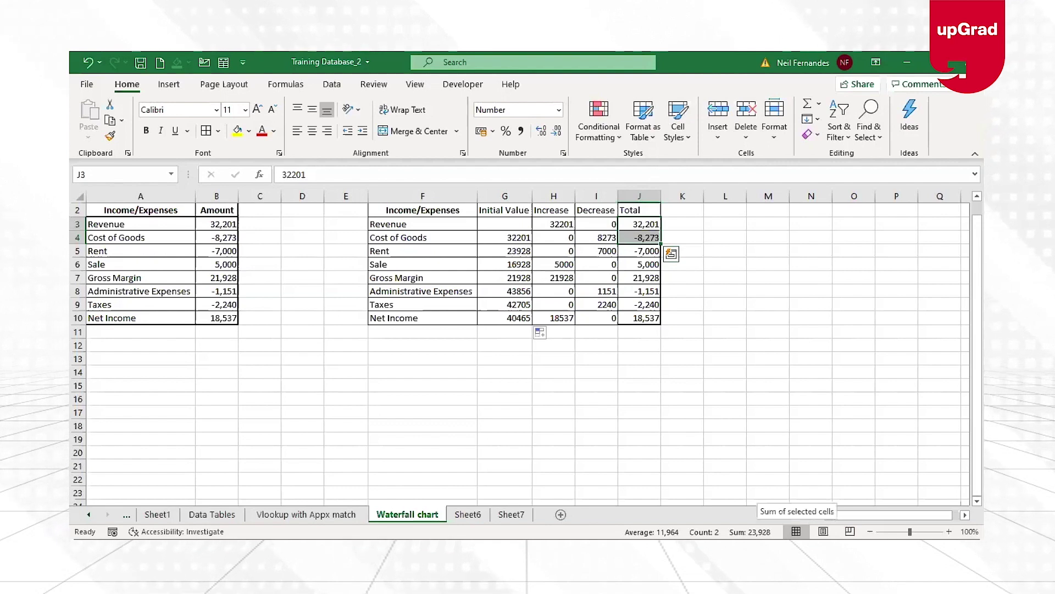
{"action": "left_click", "coordinate": [505, 252]}
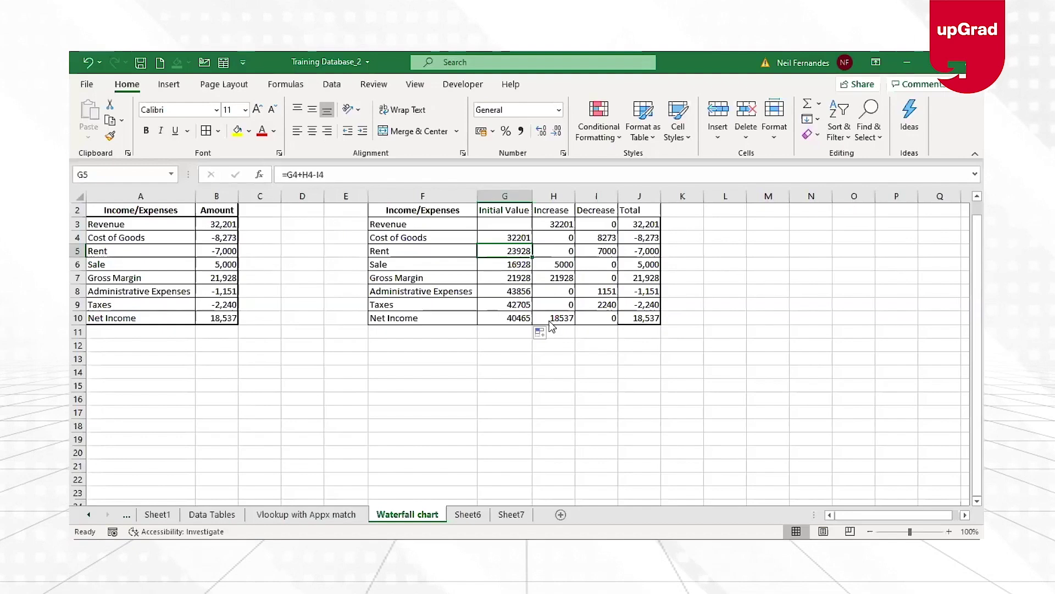
- Insert a 2-D stacked column chart from the helper table range F2:I10, leaving out the Total column
{"action": "left_click_drag", "start_coordinate": [396, 210], "coordinate": [605, 324]}
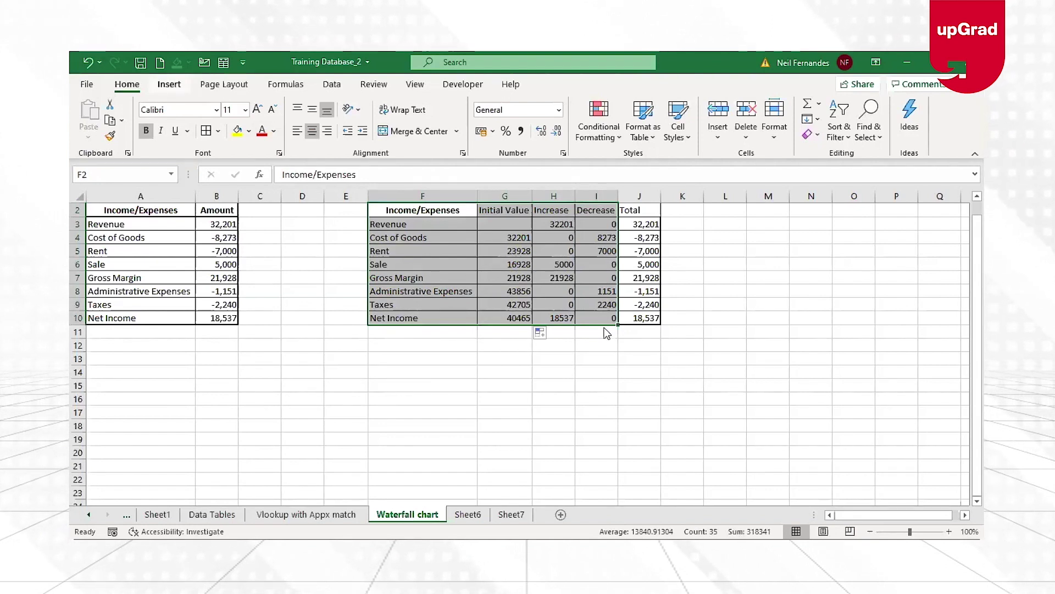
{"action": "left_click", "coordinate": [169, 83]}
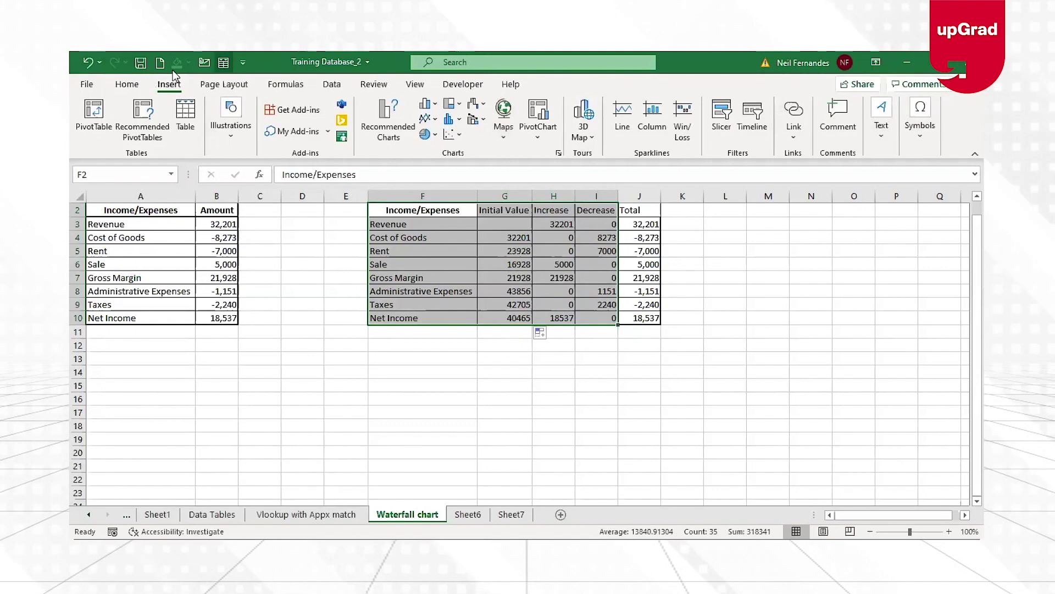
{"action": "left_click", "coordinate": [434, 107]}
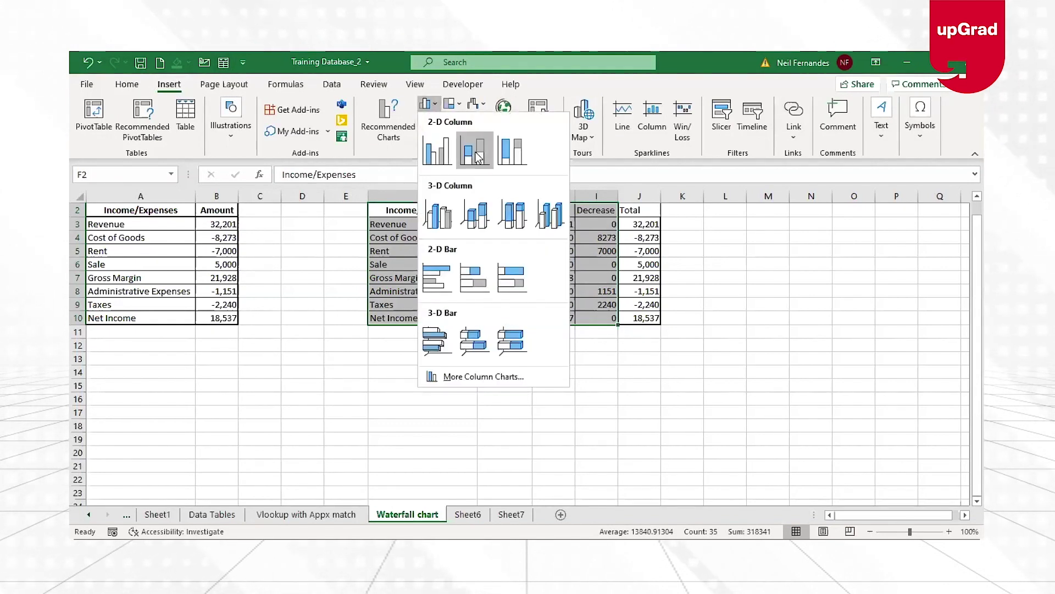
{"action": "left_click", "coordinate": [477, 157]}
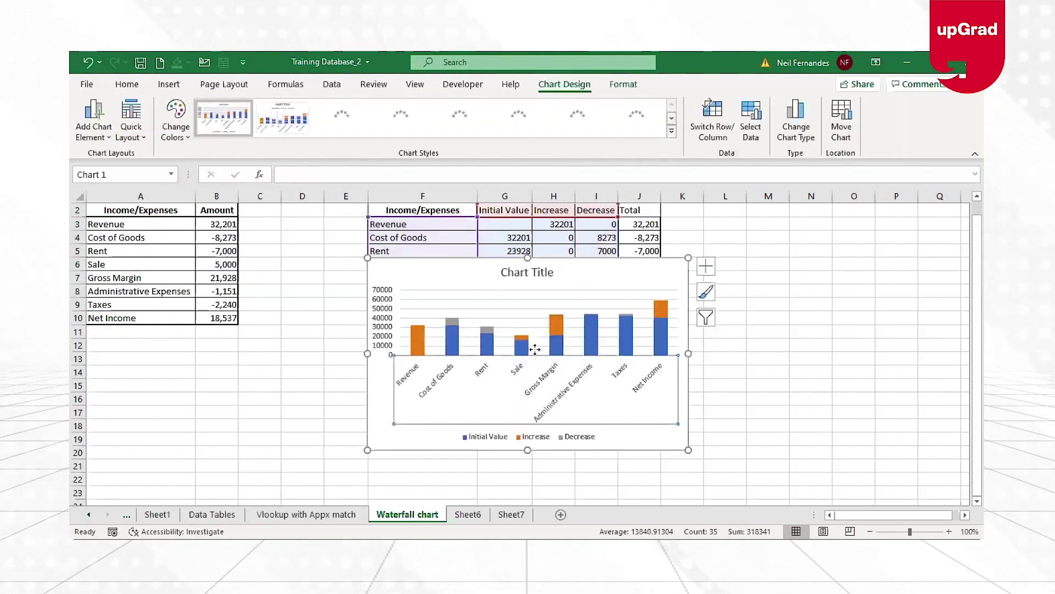
- Move the stacked column chart below the tables and make it taller by extending its upper edge to about row 9
{"action": "left_click", "coordinate": [476, 373]}
{"action": "left_click_drag", "start_coordinate": [476, 373], "coordinate": [362, 480]}
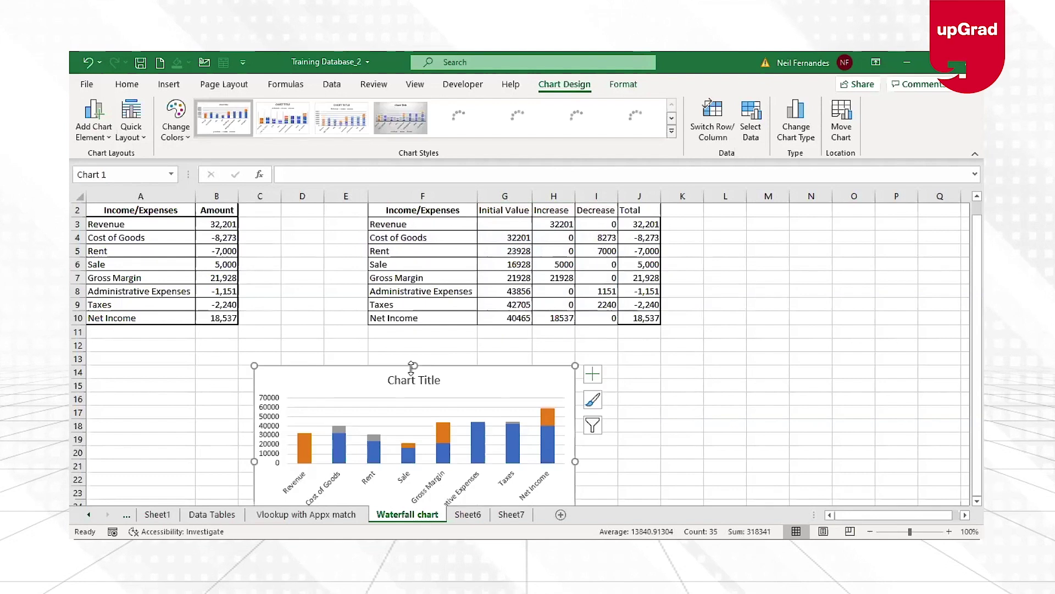
{"action": "left_click_drag", "start_coordinate": [409, 304], "coordinate": [409, 306]}
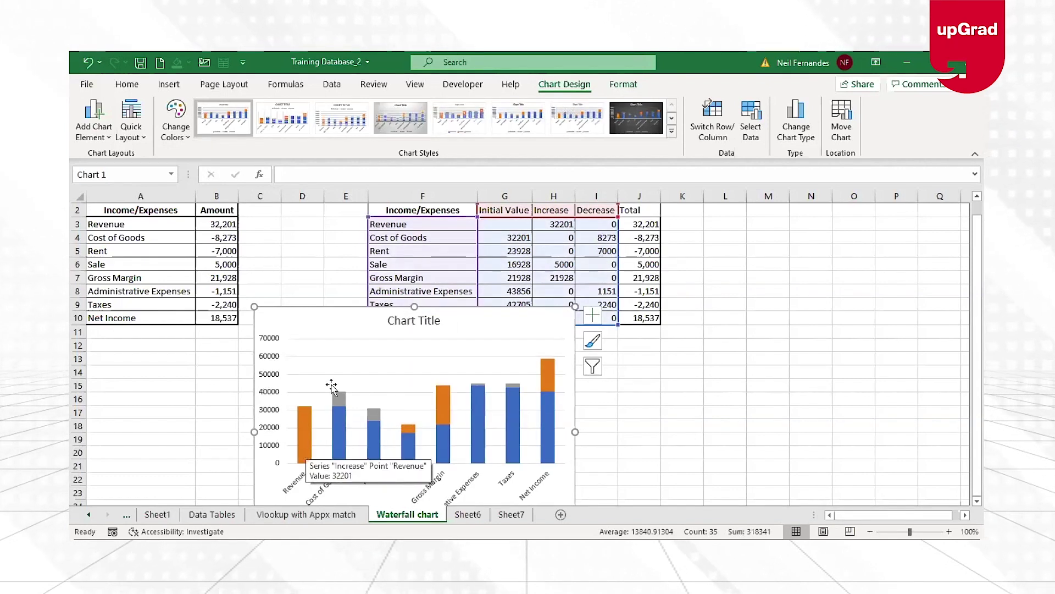
{"action": "mouse_move", "coordinate": [305, 452]}
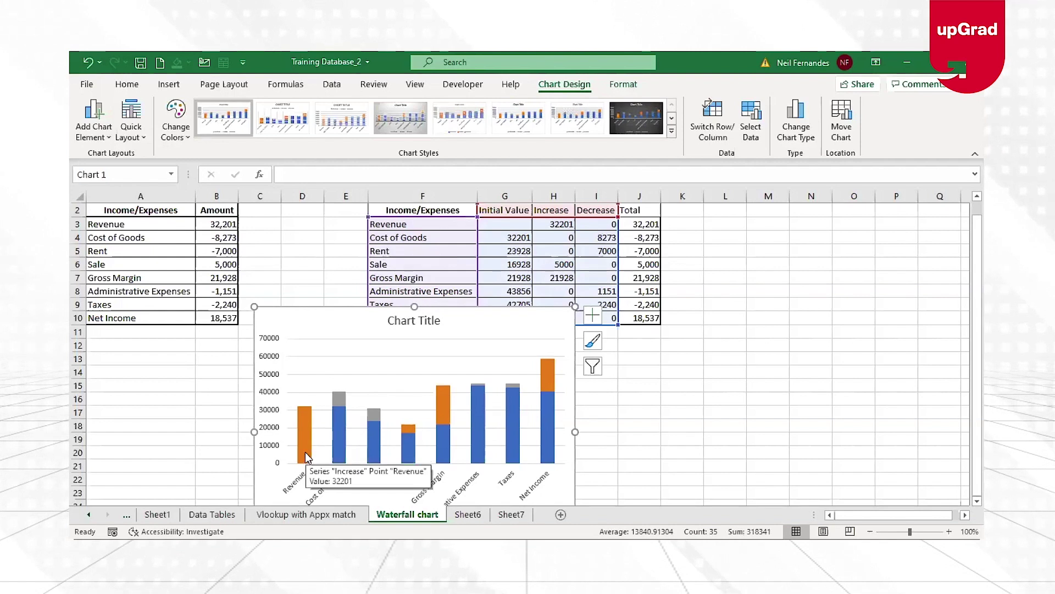
{"action": "mouse_move", "coordinate": [552, 380]}
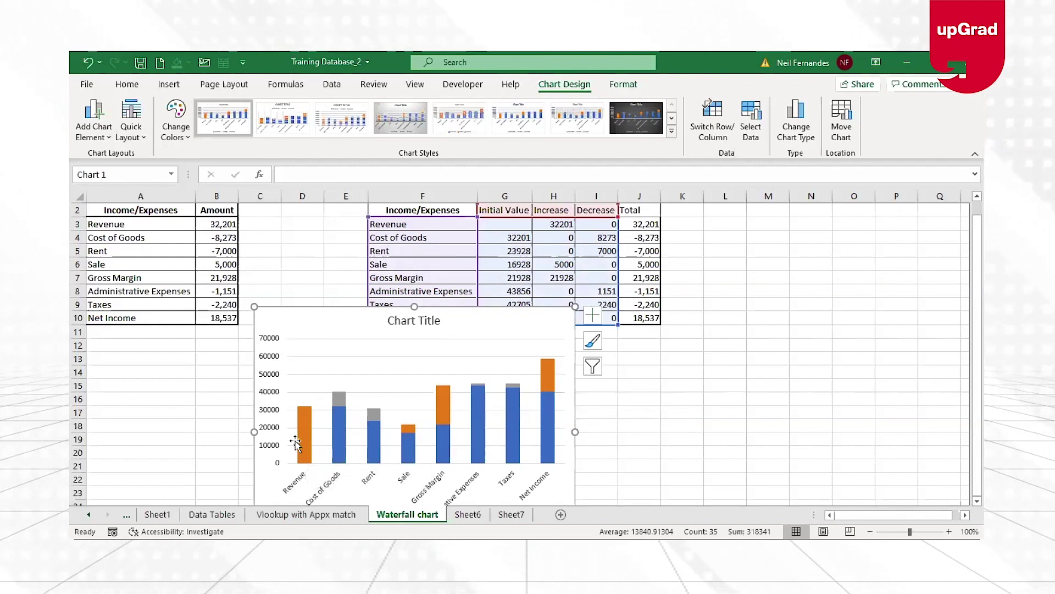
{"action": "left_click_drag", "start_coordinate": [520, 310], "coordinate": [774, 211]}
{"action": "left_click_drag", "start_coordinate": [867, 200], "coordinate": [934, 187]}
{"action": "key", "text": "ctrl+z"}
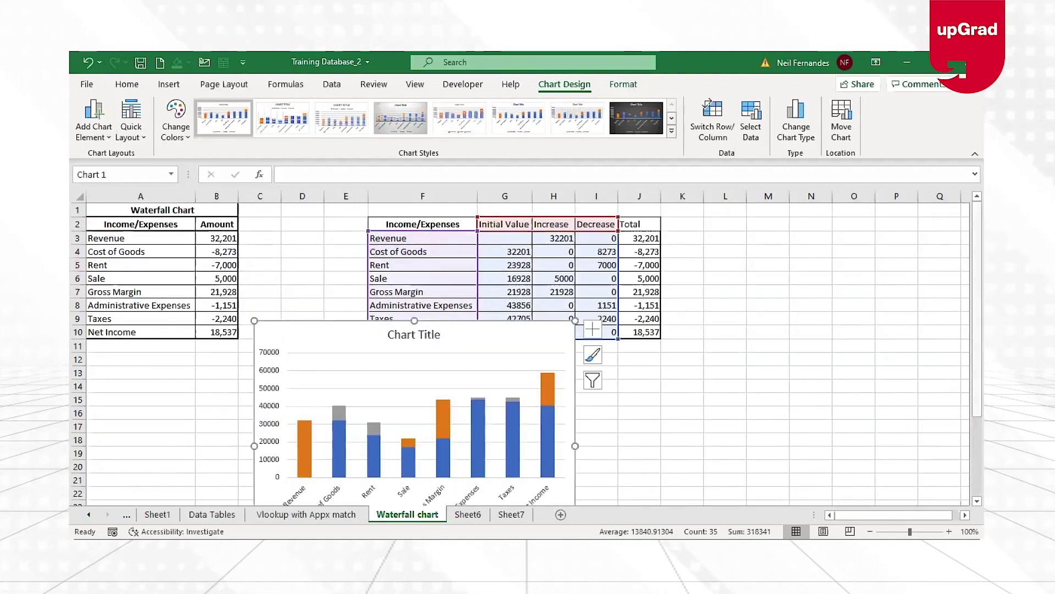
- Move the stacked column chart beside the helper table so that it spans about columns L to S, starting at row 1
{"action": "scroll", "coordinate": [259, 426], "scroll_direction": "right", "scroll_amount": 5}
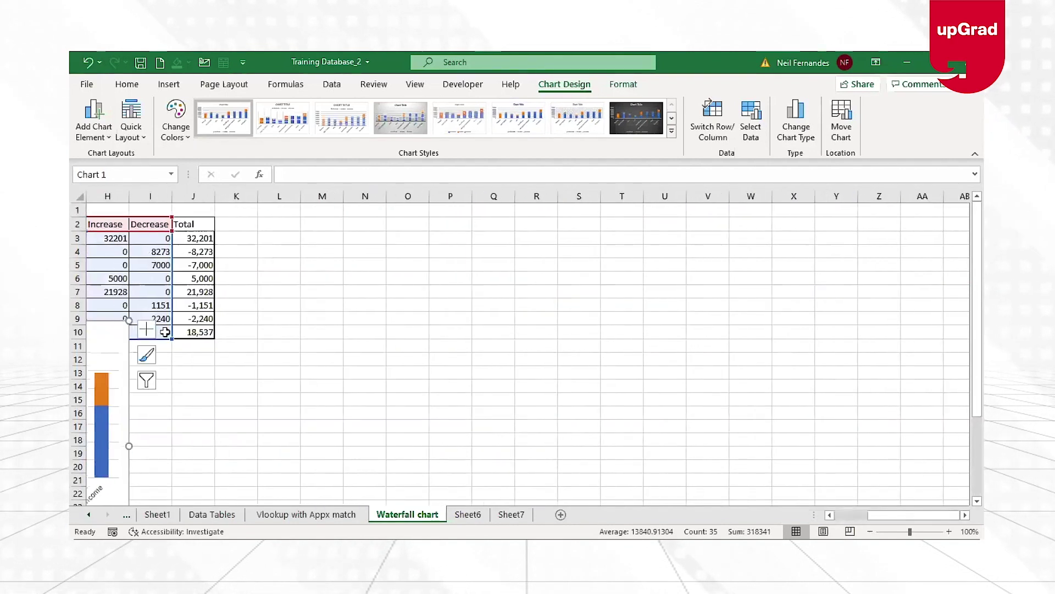
{"action": "scroll", "coordinate": [271, 358], "scroll_direction": "left", "scroll_amount": 3}
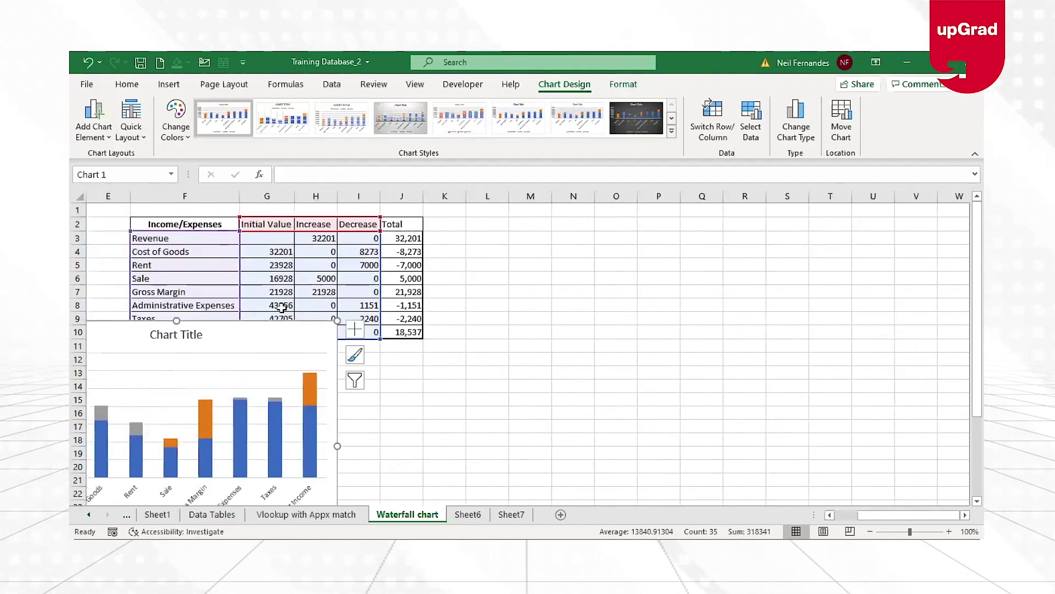
{"action": "left_click_drag", "start_coordinate": [299, 324], "coordinate": [756, 220]}
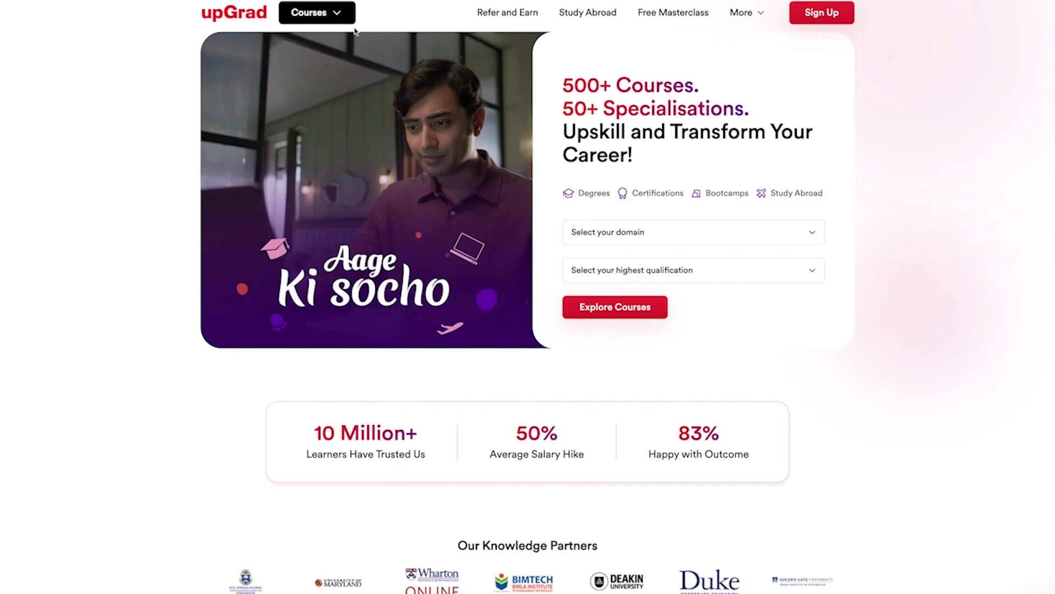
- Switch to the upGrad website and browse all of its Data Science & Analytics degree programs
{"action": "left_click", "coordinate": [317, 13]}
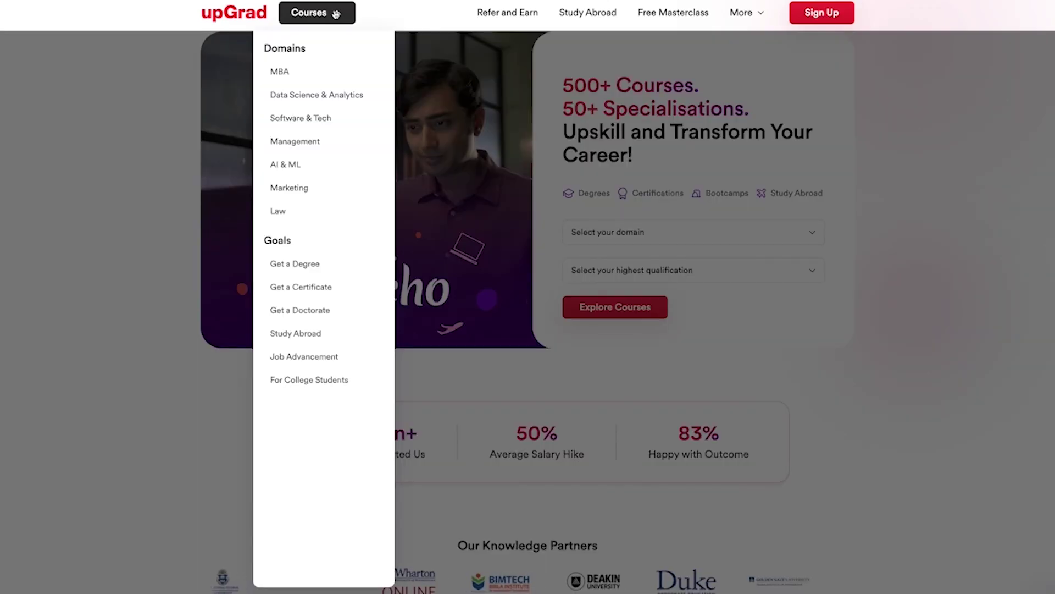
{"action": "left_click", "coordinate": [324, 94]}
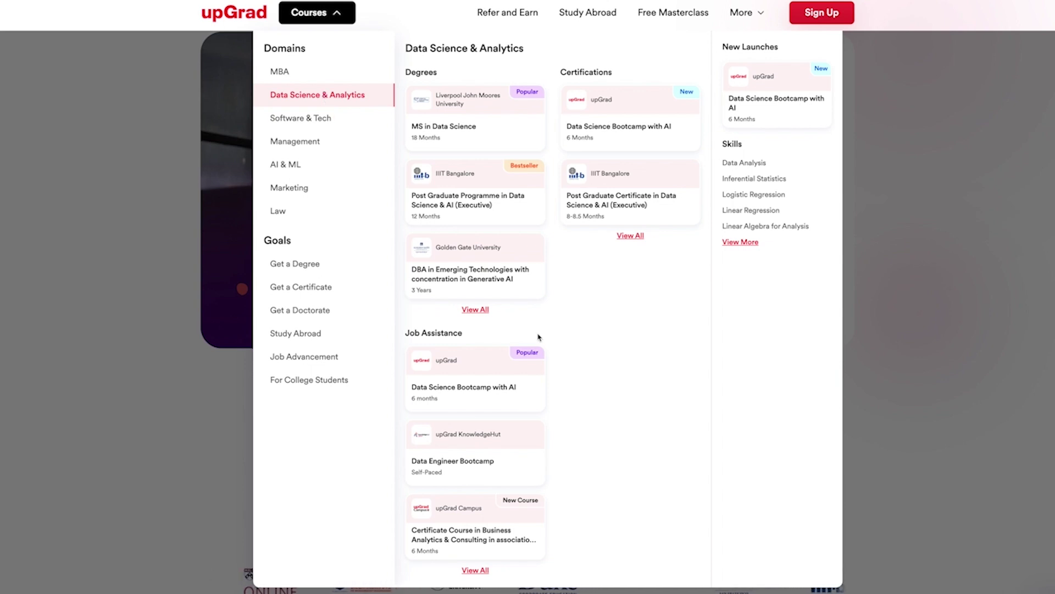
{"action": "left_click", "coordinate": [479, 309]}
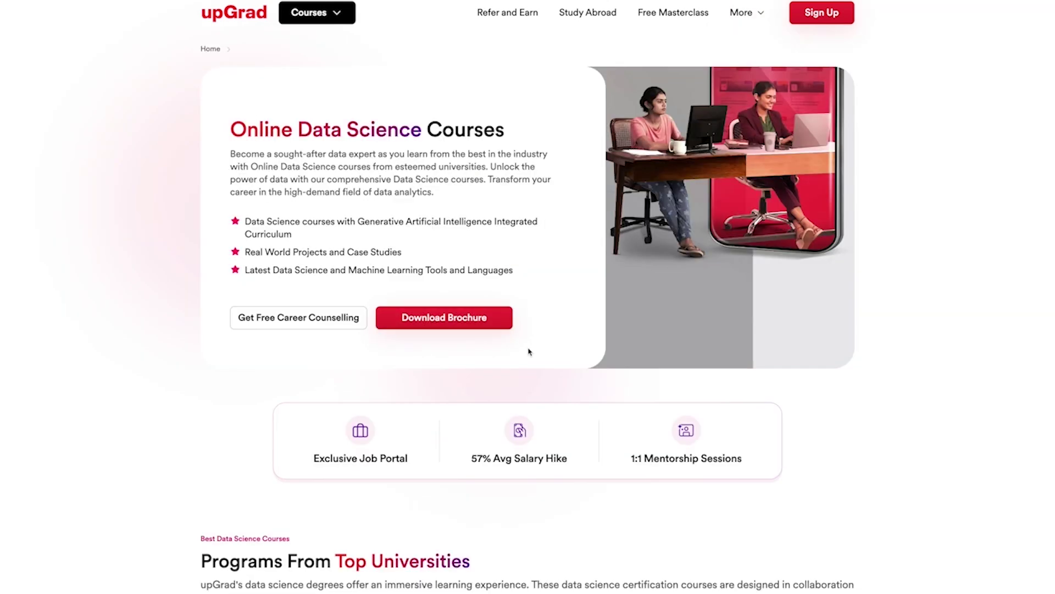
{"action": "scroll", "coordinate": [529, 350], "scroll_direction": "down", "scroll_amount": 8}
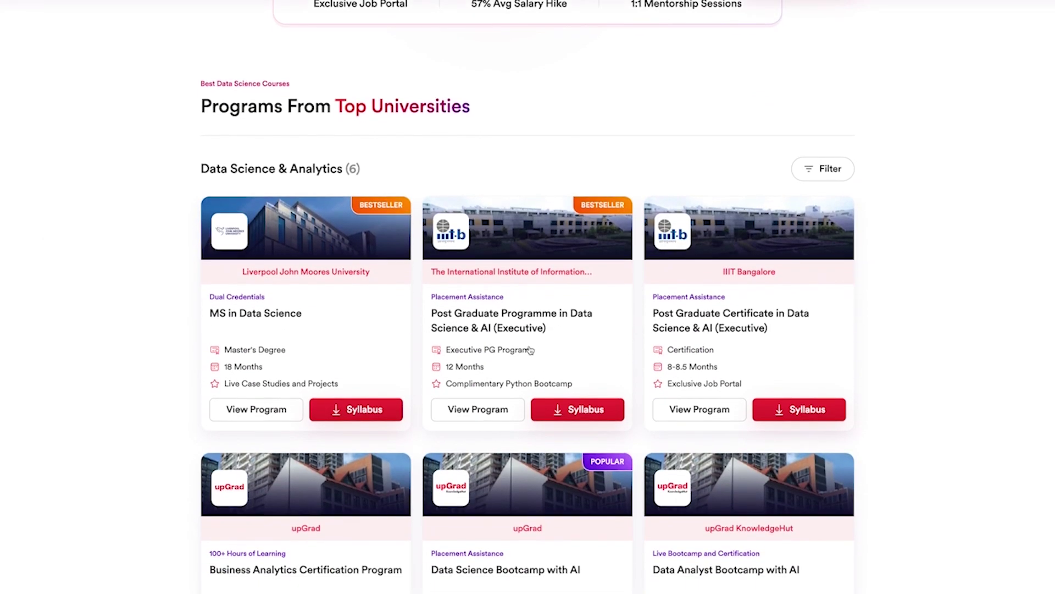
{"action": "left_click", "coordinate": [741, 374]}
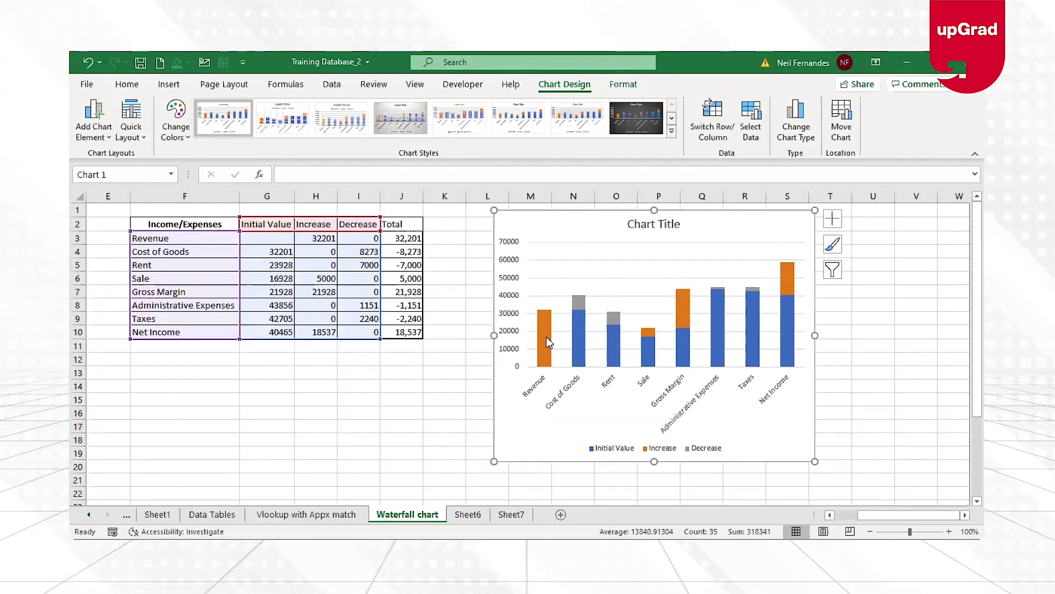
- Add data labels to all series of the stacked column chart
{"action": "mouse_move", "coordinate": [547, 337]}
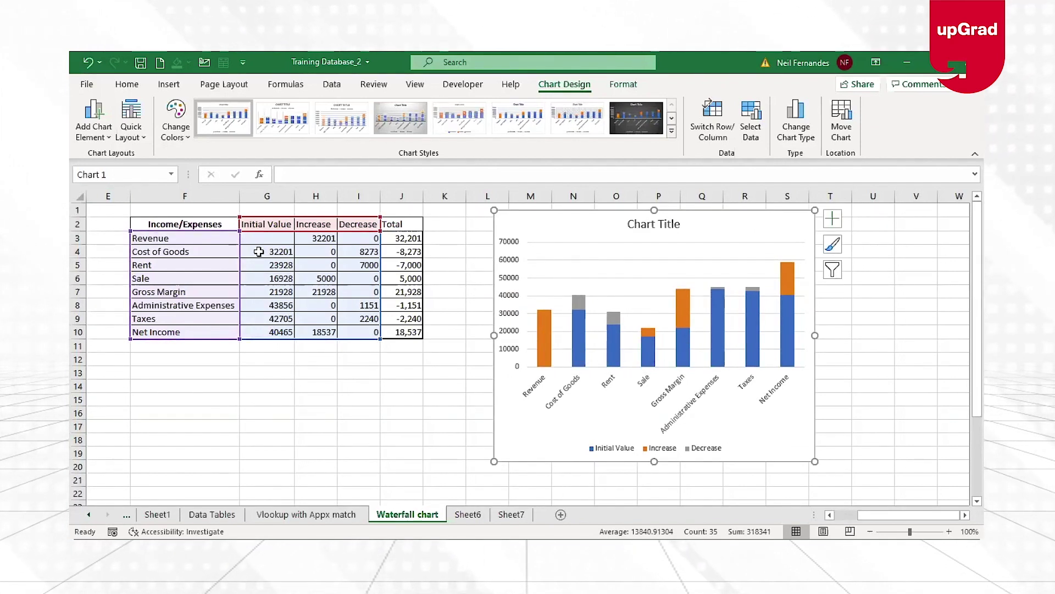
{"action": "mouse_move", "coordinate": [582, 328]}
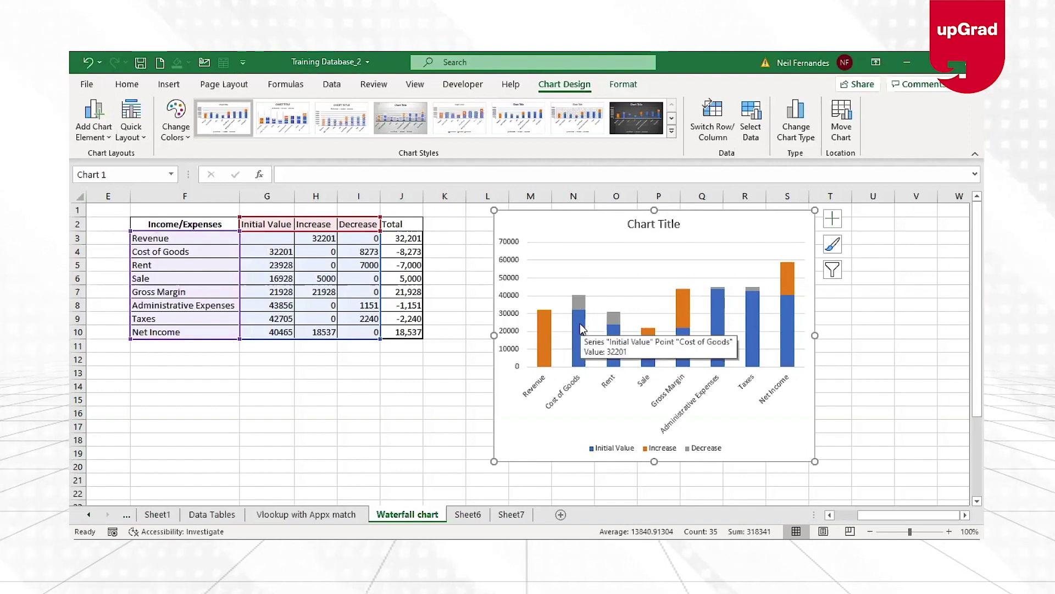
{"action": "mouse_move", "coordinate": [577, 310]}
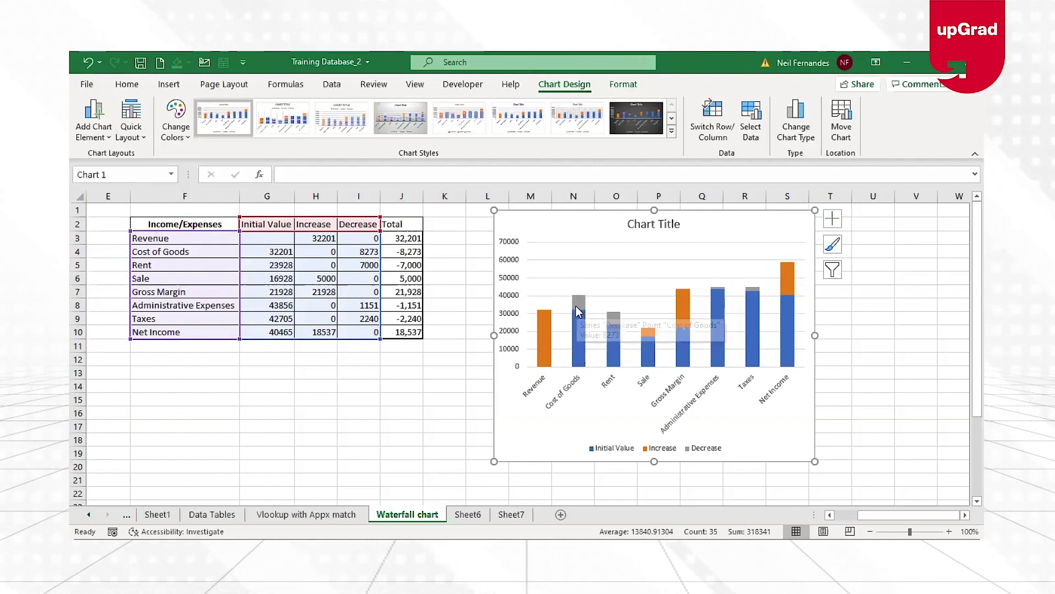
{"action": "left_click", "coordinate": [834, 225]}
{"action": "left_click", "coordinate": [865, 276]}
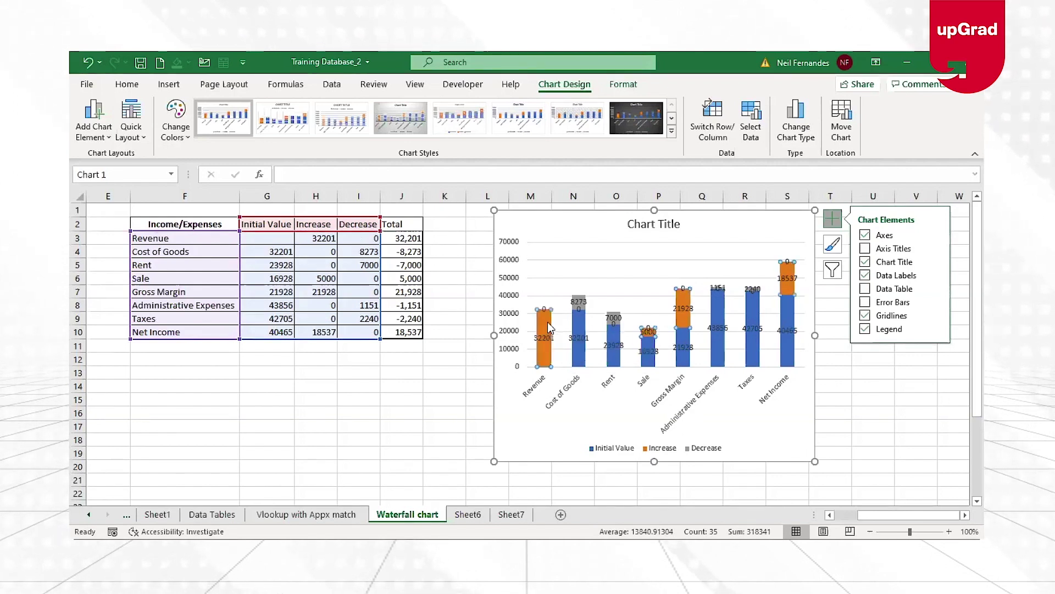
- Fill the chart's Increase series with grey and the Decrease series with red, and widen the chart to 18.87 cm
{"action": "left_click", "coordinate": [547, 322]}
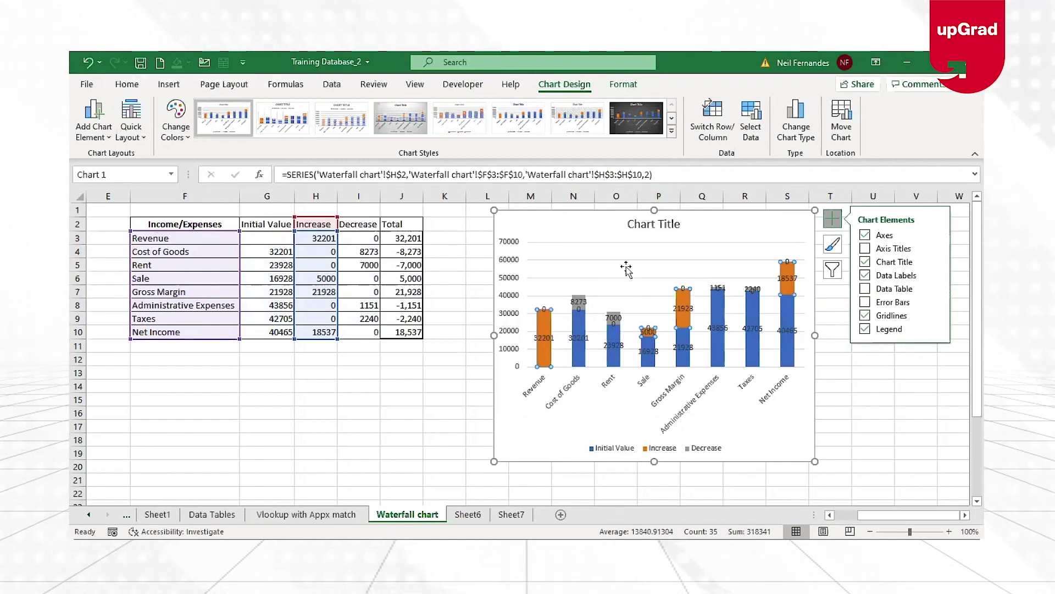
{"action": "left_click", "coordinate": [626, 84]}
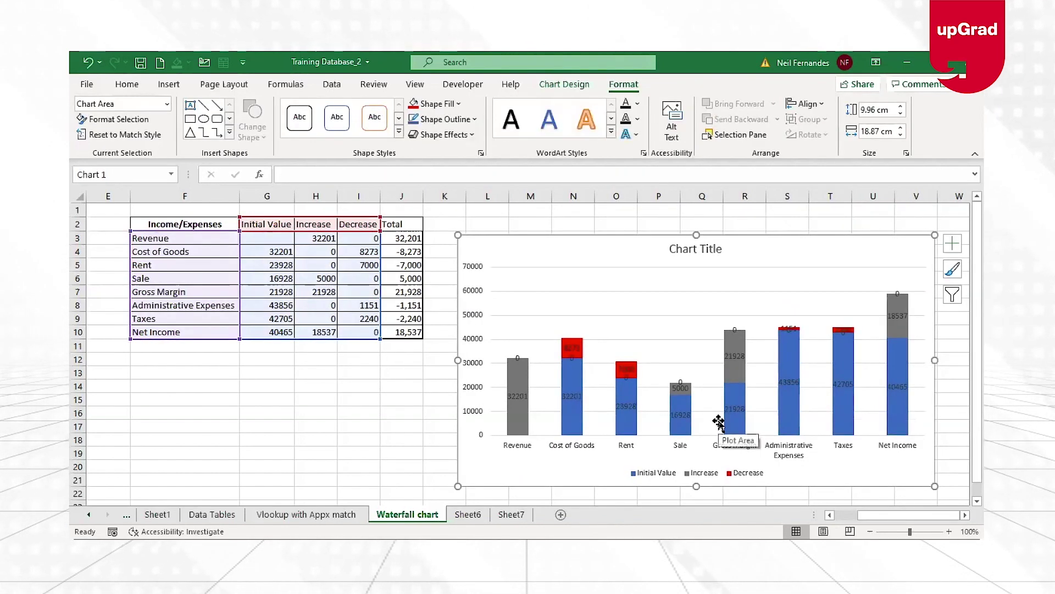
- Delete only the zero label of the Decrease series at the Revenue column
{"action": "left_click", "coordinate": [524, 369]}
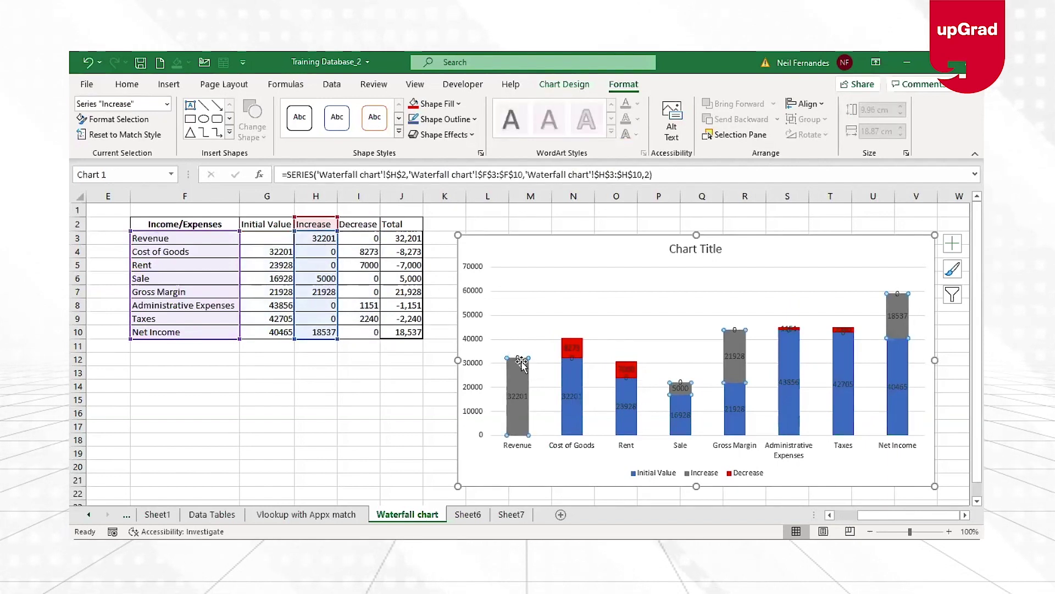
{"action": "left_click", "coordinate": [517, 360]}
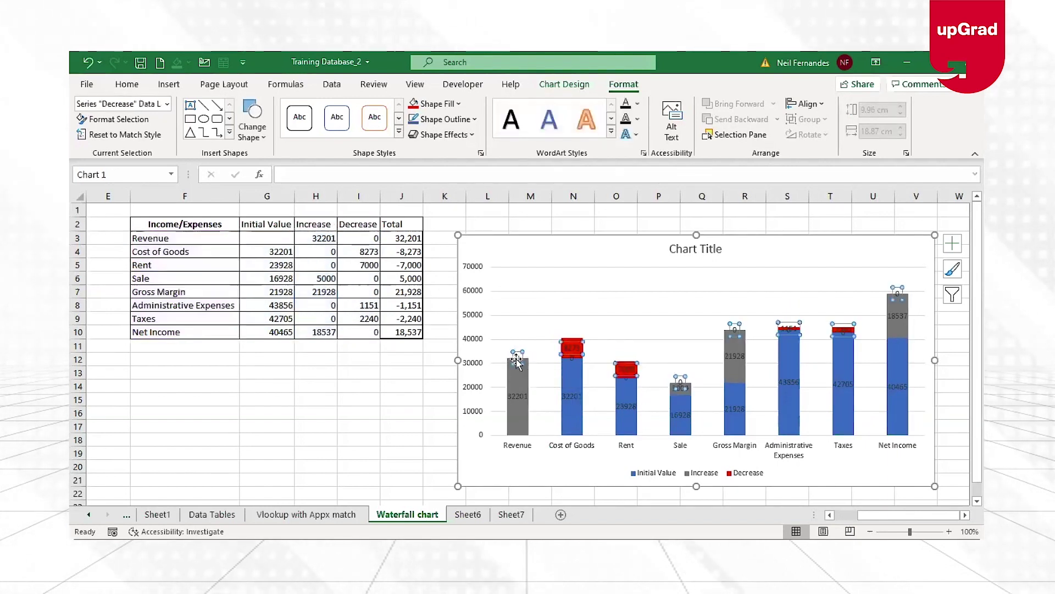
{"action": "left_click", "coordinate": [517, 357]}
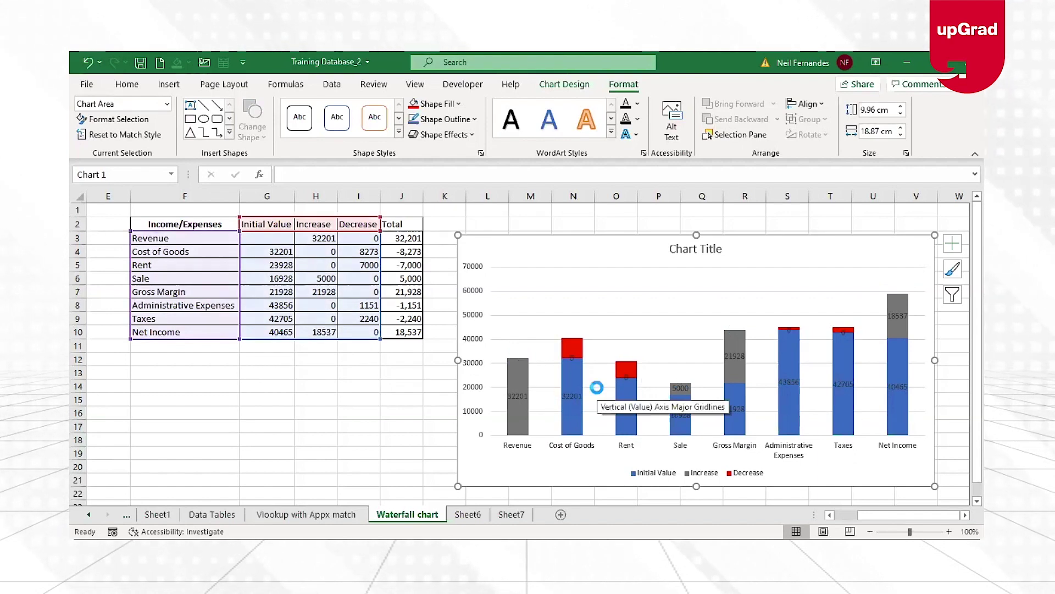
{"action": "left_click", "coordinate": [518, 359]}
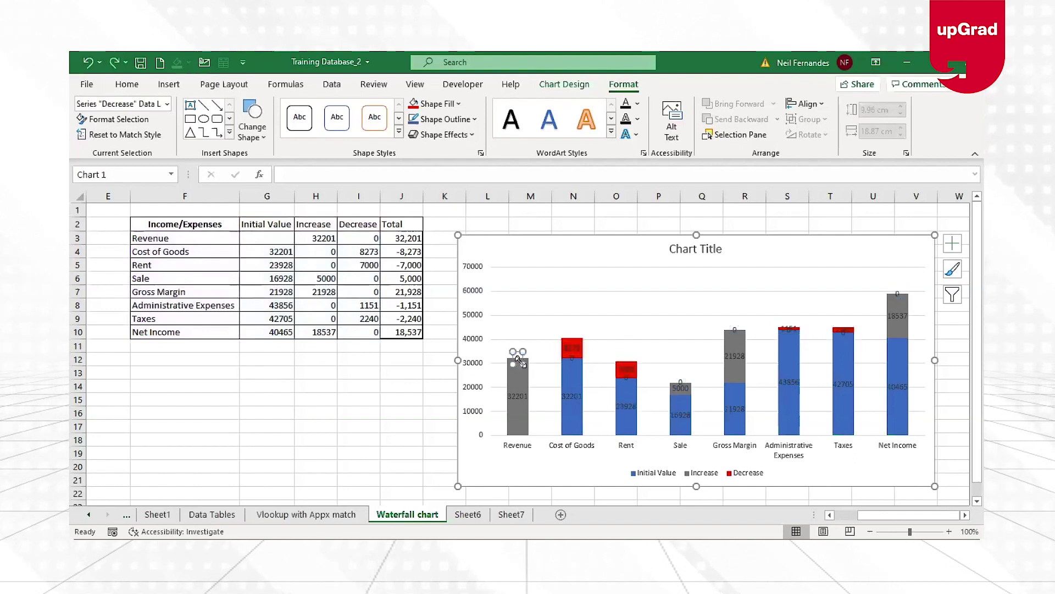
{"action": "key", "text": "Delete"}
- Apply the custom number format #,### to the Increase series' data labels to hide their zeros
{"action": "left_click", "coordinate": [571, 358]}
{"action": "left_click", "coordinate": [571, 363]}
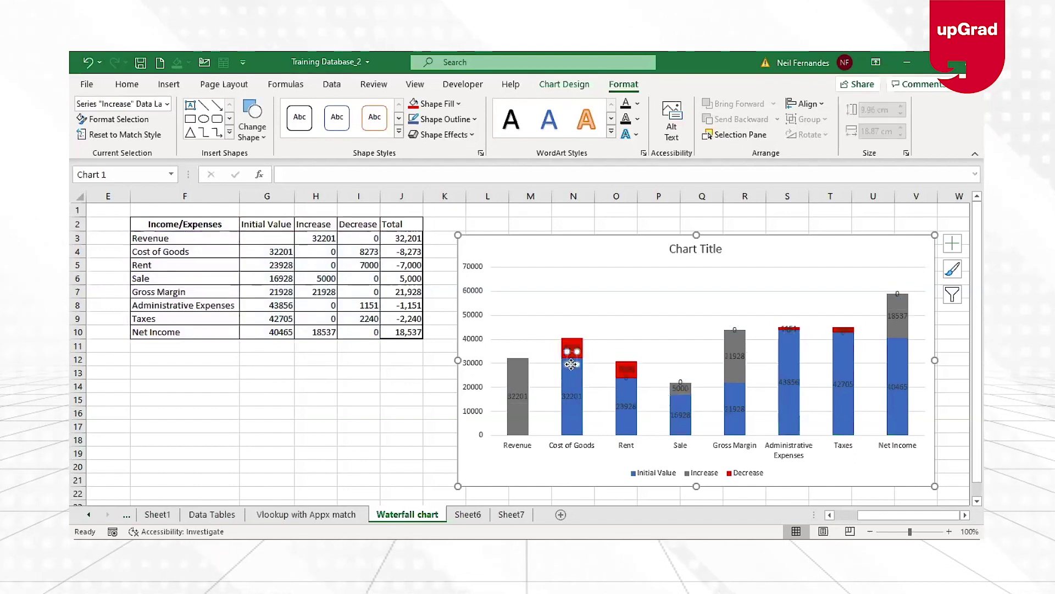
{"action": "key", "text": "F1"}
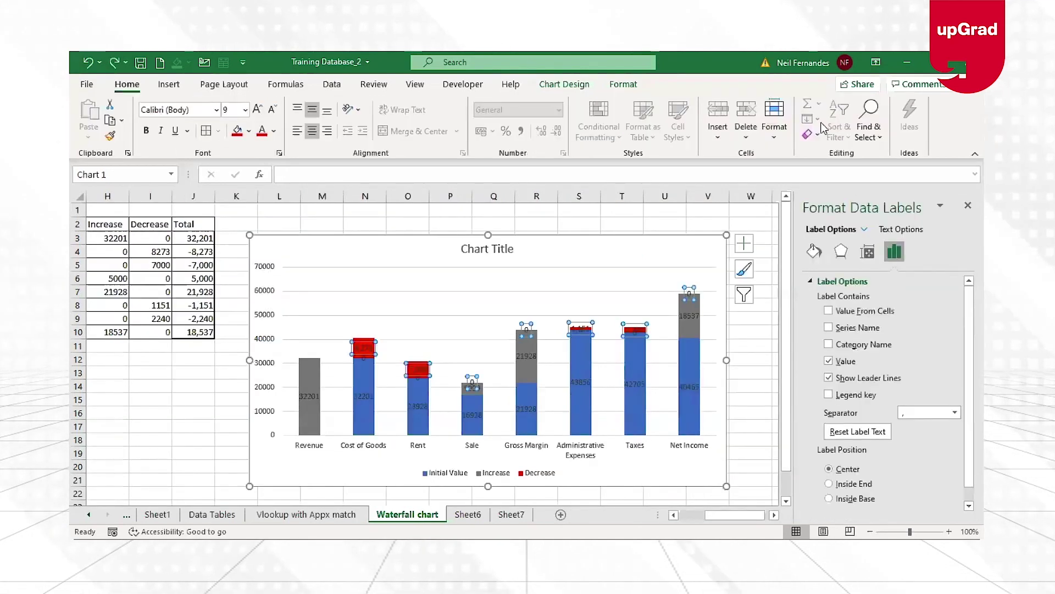
{"action": "left_click", "coordinate": [309, 397]}
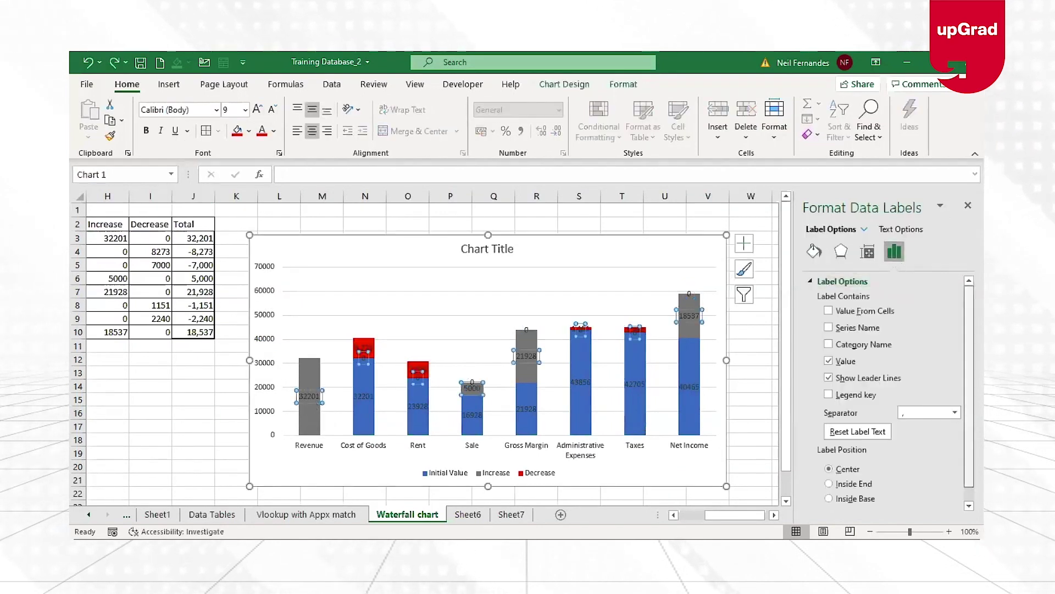
{"action": "scroll", "coordinate": [814, 506], "scroll_direction": "down", "scroll_amount": 1}
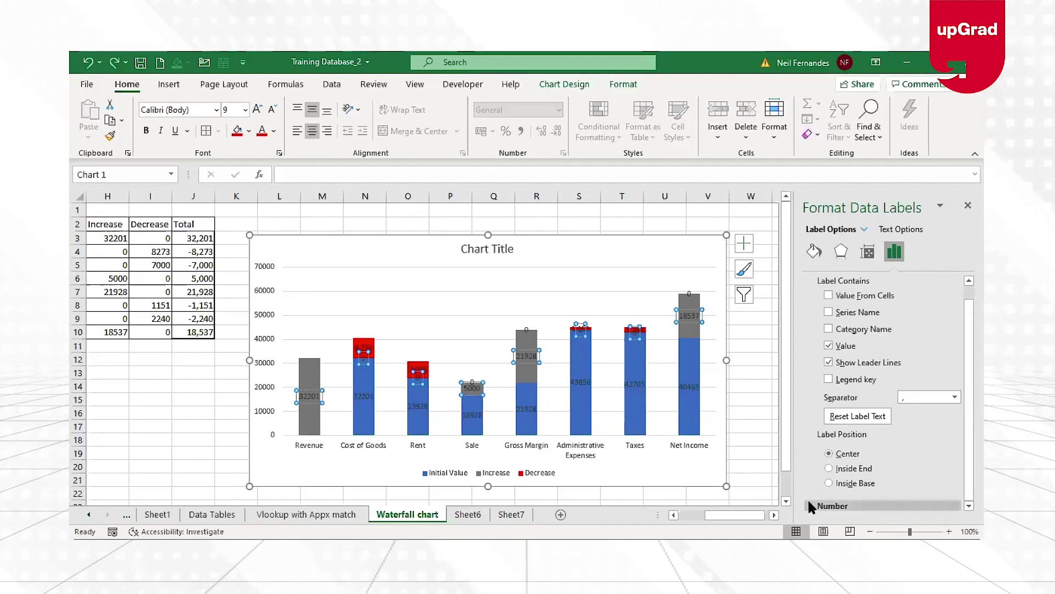
{"action": "left_click", "coordinate": [832, 506]}
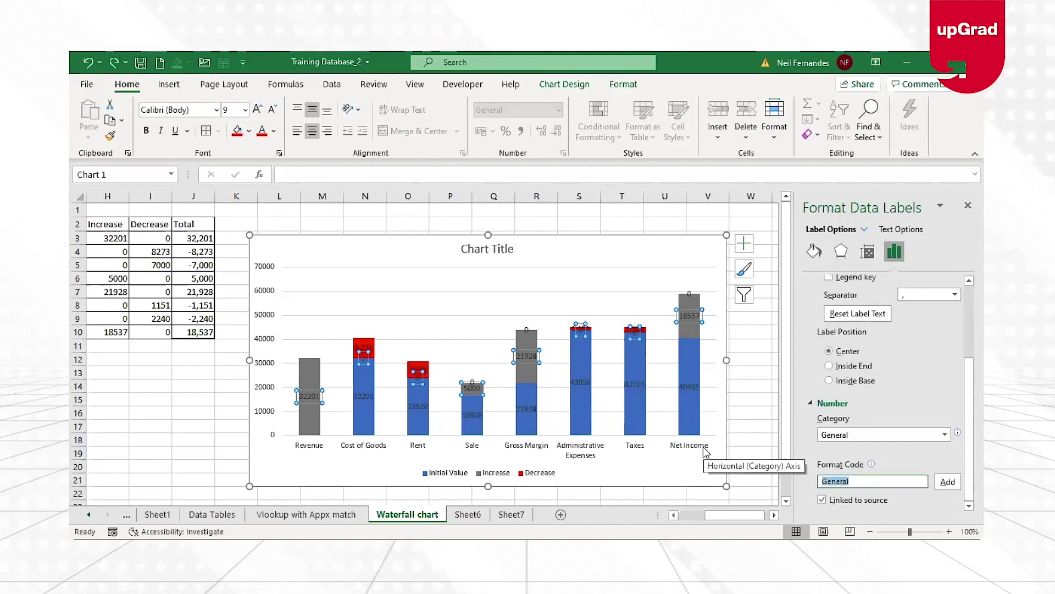
{"action": "type", "text": "#,##"}
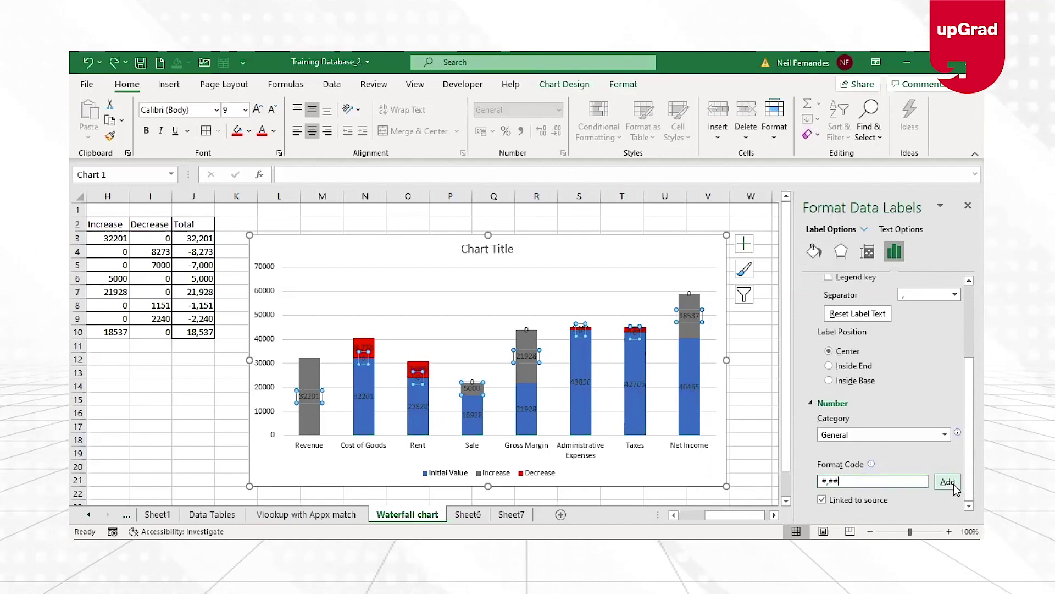
{"action": "left_click", "coordinate": [955, 488]}
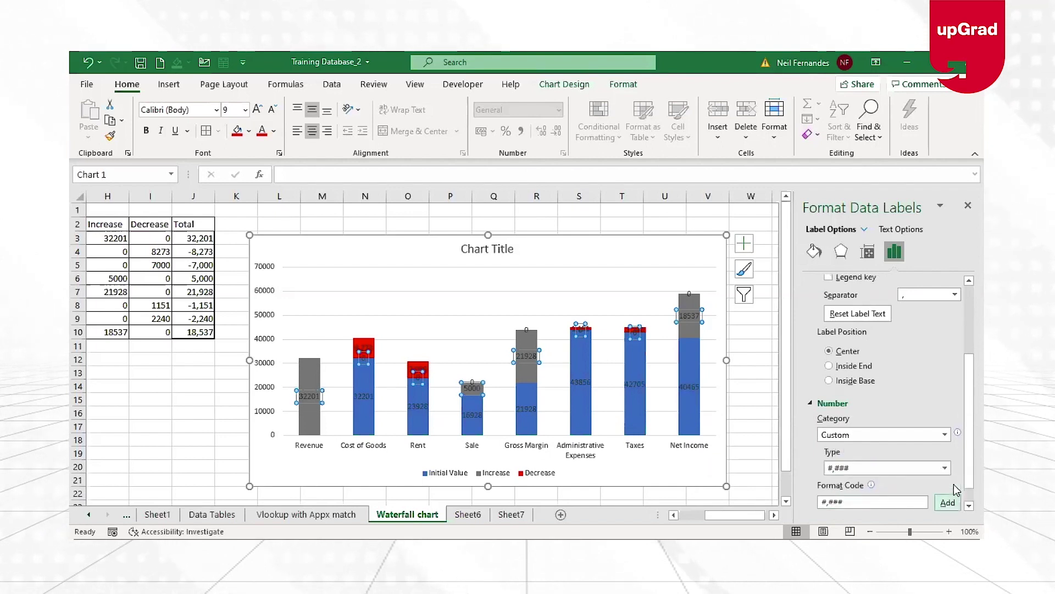
- Apply the custom number format #,### to the Decrease series' data labels as well
{"action": "left_click", "coordinate": [525, 329]}
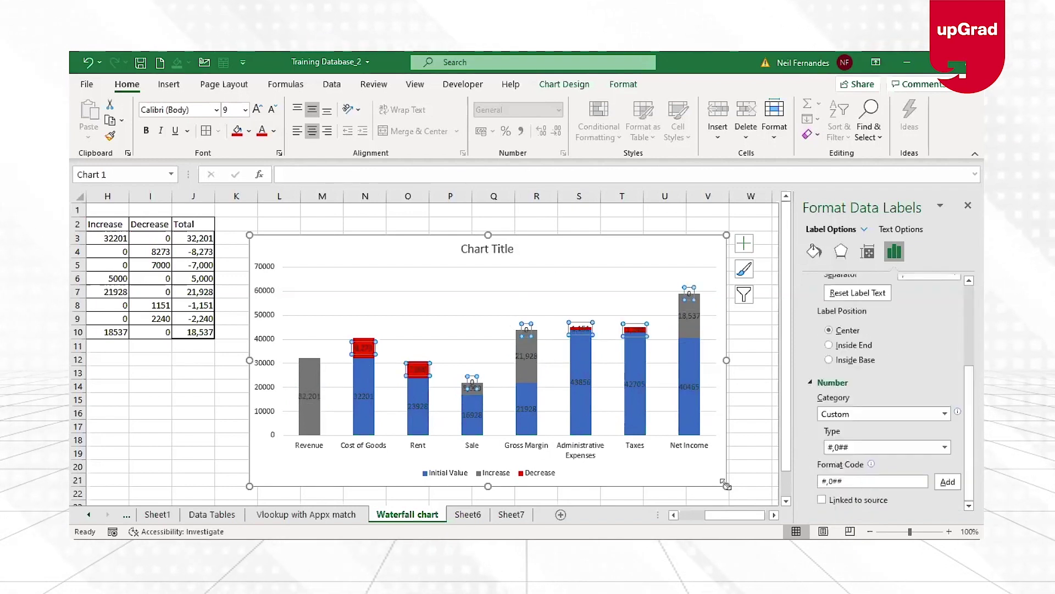
{"action": "double_click", "coordinate": [833, 485]}
{"action": "type", "text": "#,##"}
{"action": "left_click", "coordinate": [948, 482]}
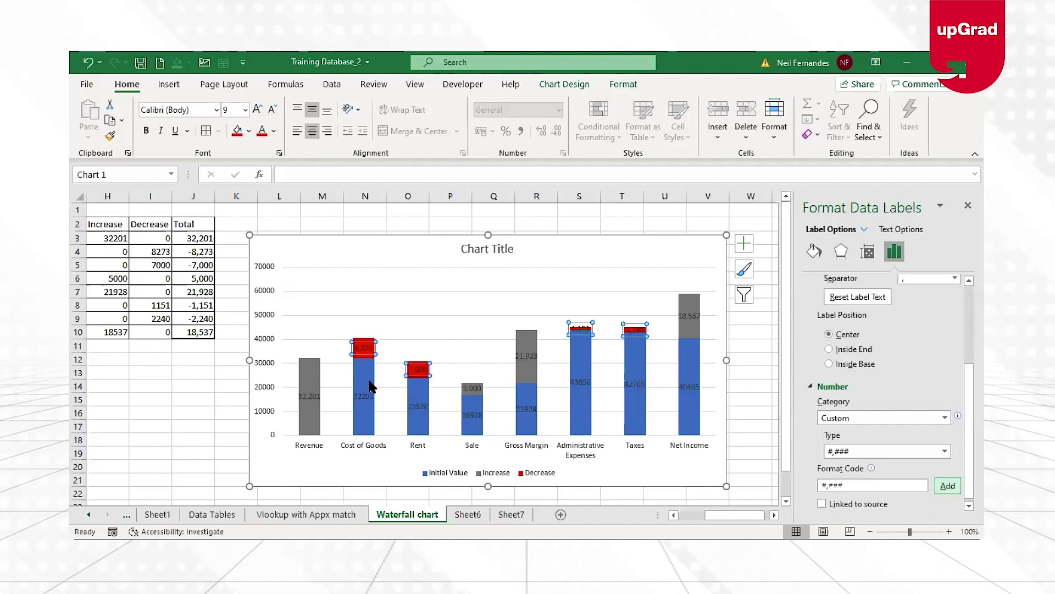
{"action": "key", "text": "Escape"}
{"action": "key", "text": "Escape"}
{"action": "left_click", "coordinate": [367, 382]}
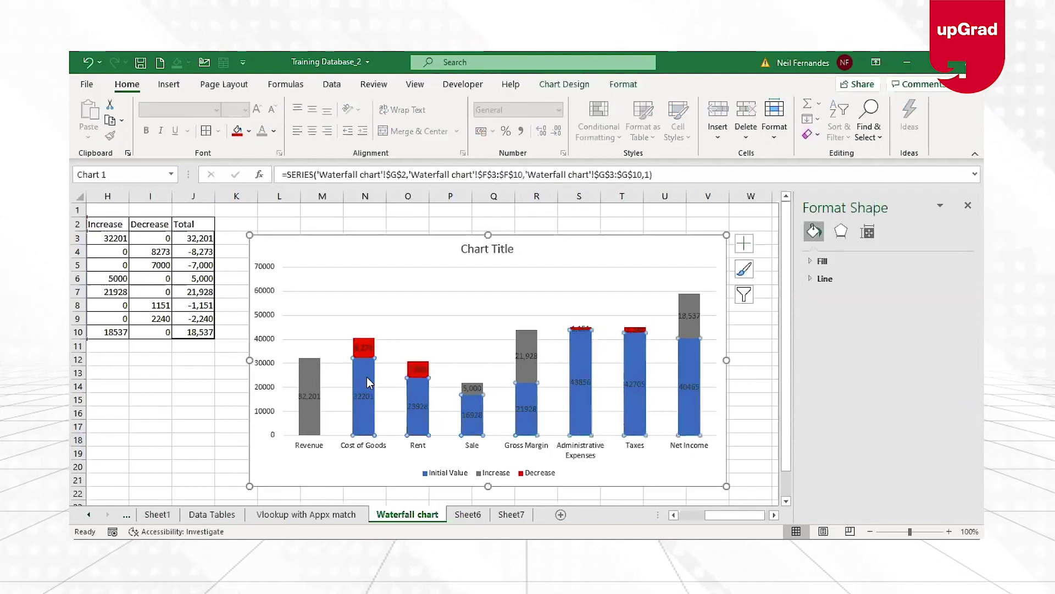
{"action": "double_click", "coordinate": [367, 377]}
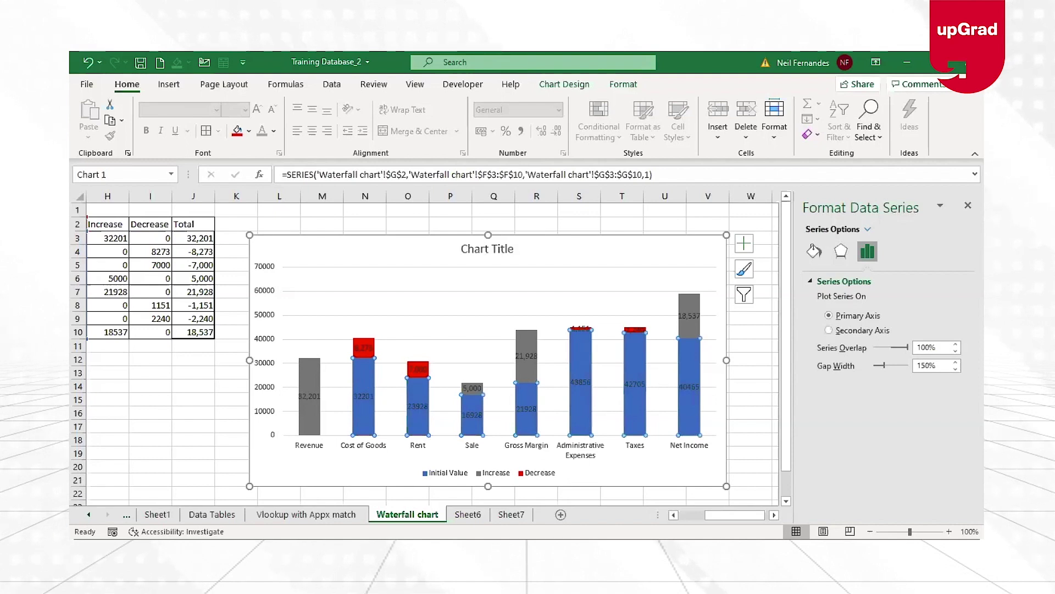
{"action": "scroll", "coordinate": [481, 254], "scroll_direction": "left", "scroll_amount": 3}
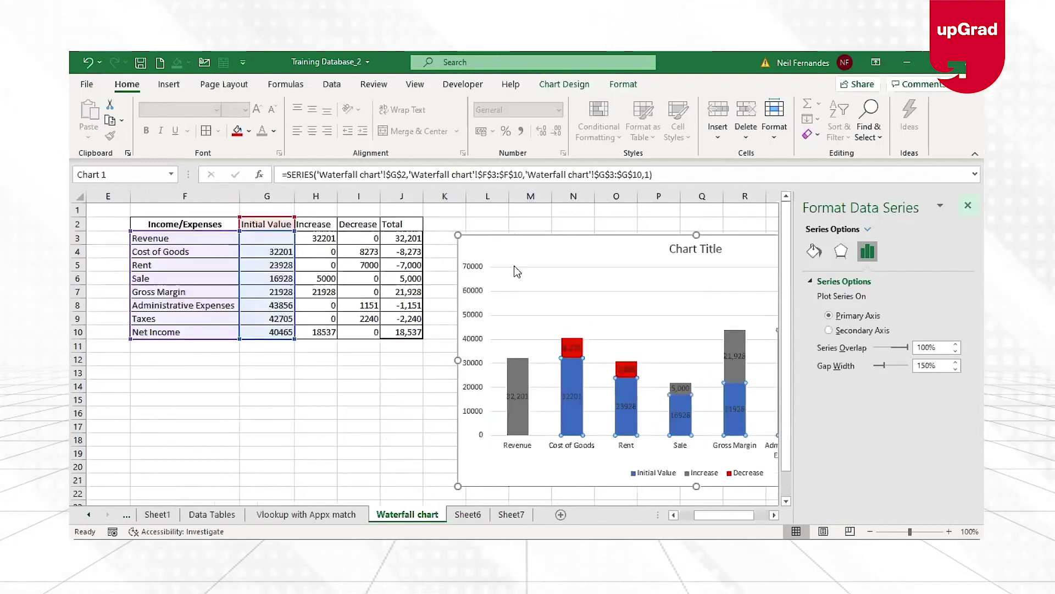
- Try to delete the Initial Value column at Cost of Goods, and undo the deletion
{"action": "mouse_move", "coordinate": [517, 381]}
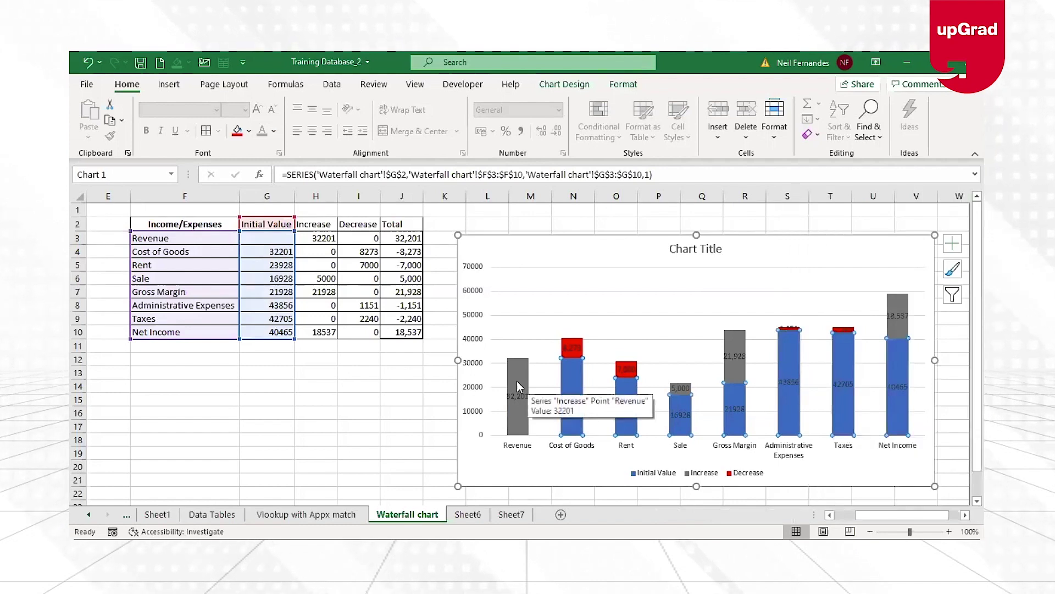
{"action": "left_click", "coordinate": [516, 381]}
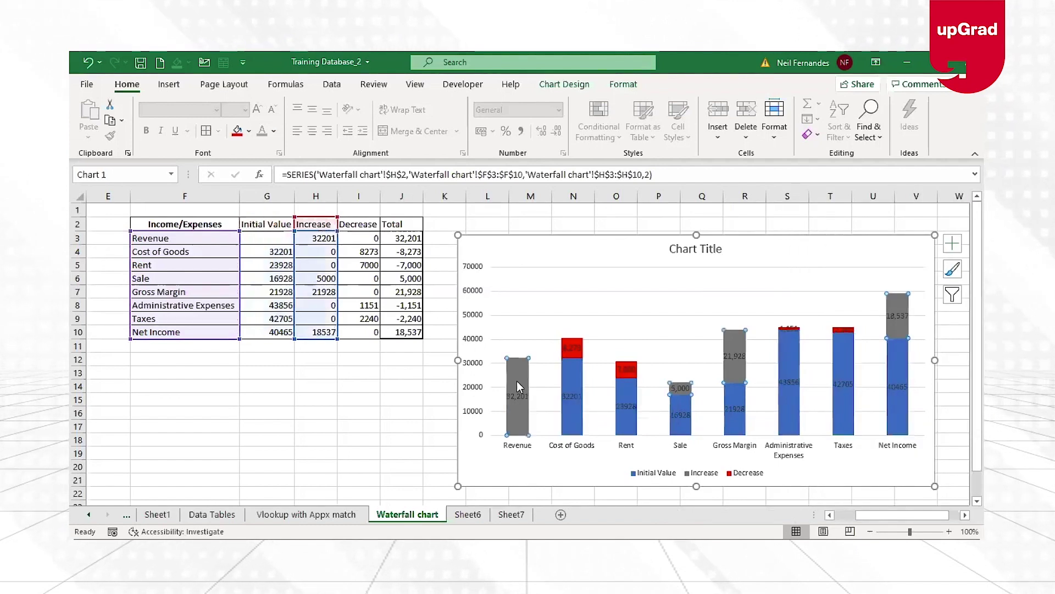
{"action": "mouse_move", "coordinate": [574, 386]}
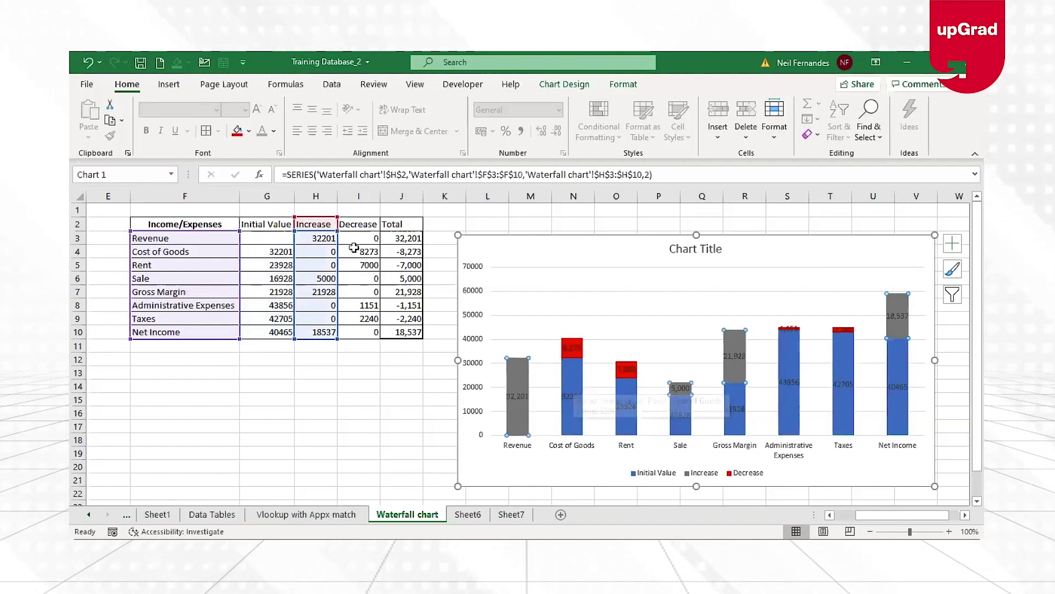
{"action": "left_click", "coordinate": [578, 377]}
{"action": "left_click", "coordinate": [578, 378]}
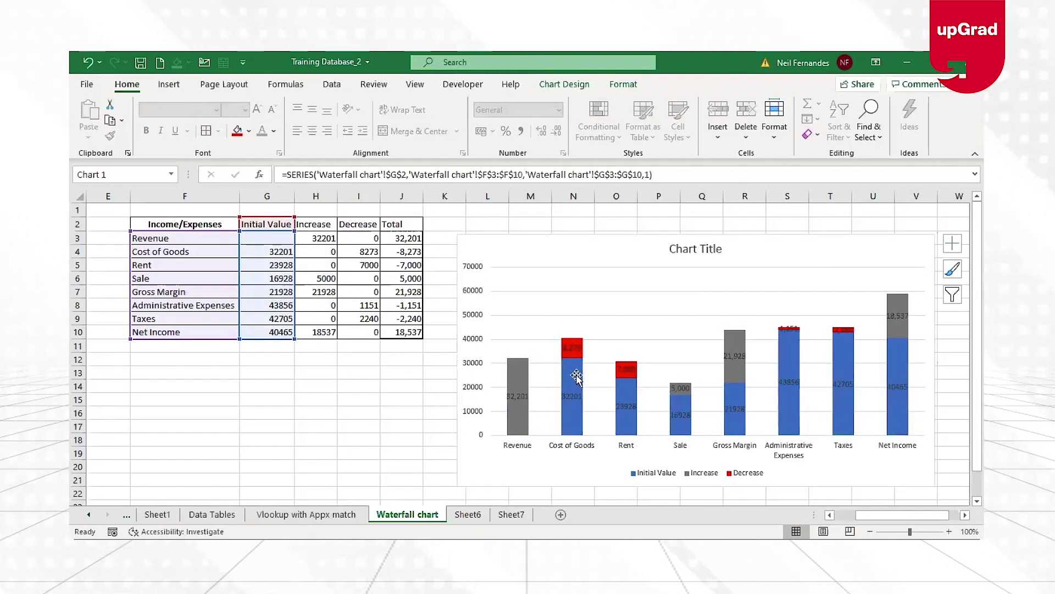
{"action": "key", "text": "Delete"}
{"action": "key", "text": "ctrl+z"}
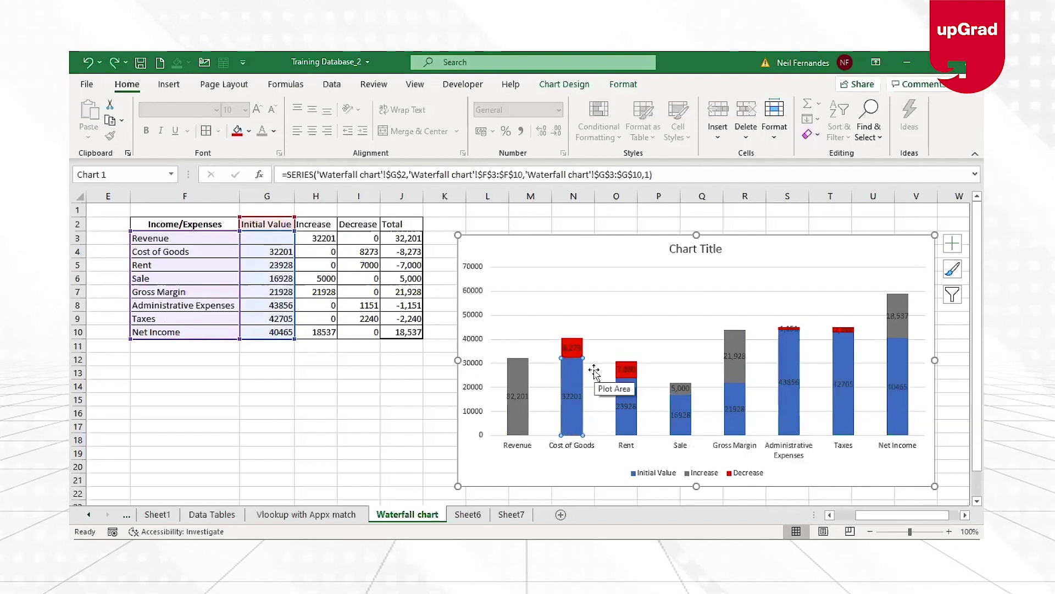
- Remove the fill from the whole Initial Value series and delete its data labels
{"action": "mouse_move", "coordinate": [572, 376]}
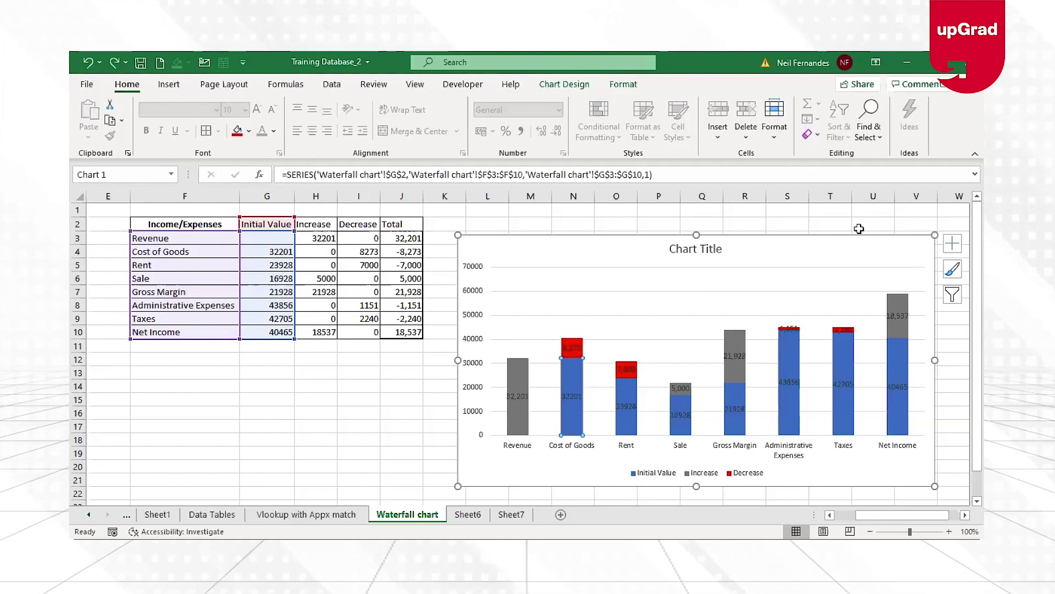
{"action": "key", "text": "Escape"}
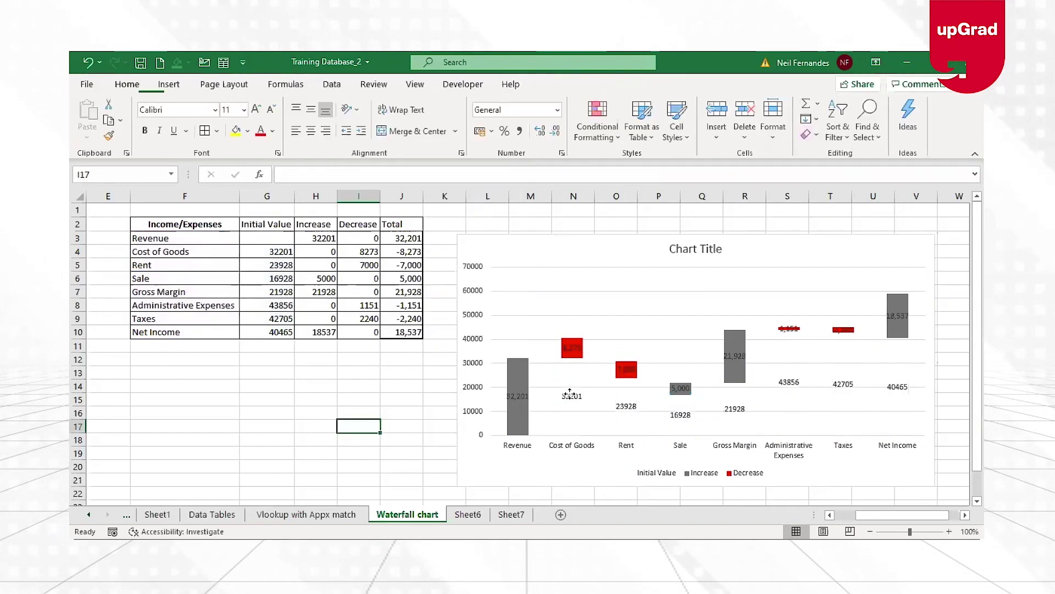
{"action": "left_click", "coordinate": [570, 396]}
{"action": "key", "text": "Delete"}
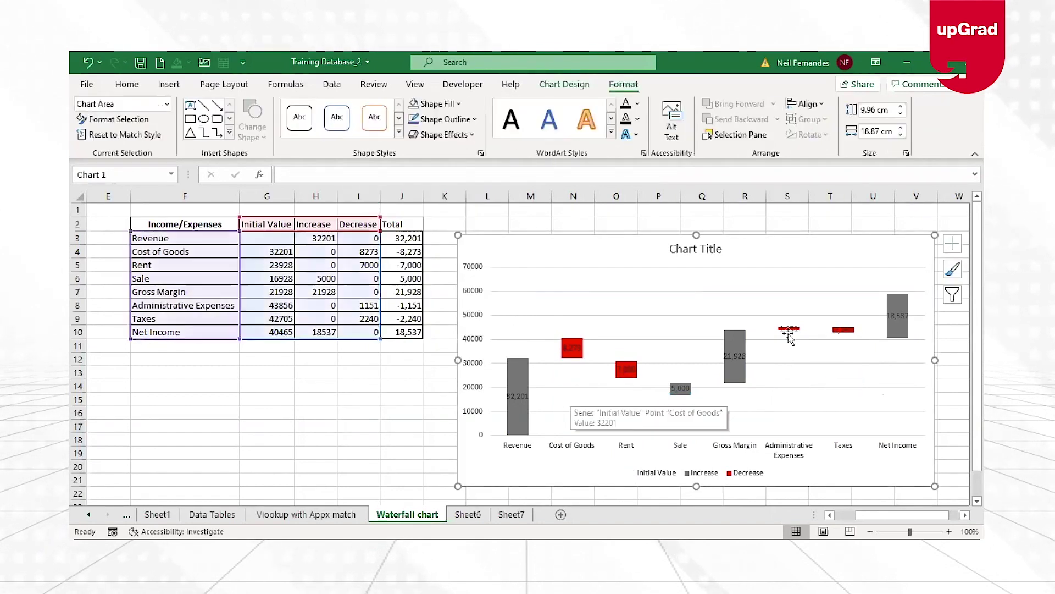
- Position the Decrease and Increase series' data labels at Inside End, and move the Administrative Expenses and Taxes labels above their bars
{"action": "left_click", "coordinate": [572, 347]}
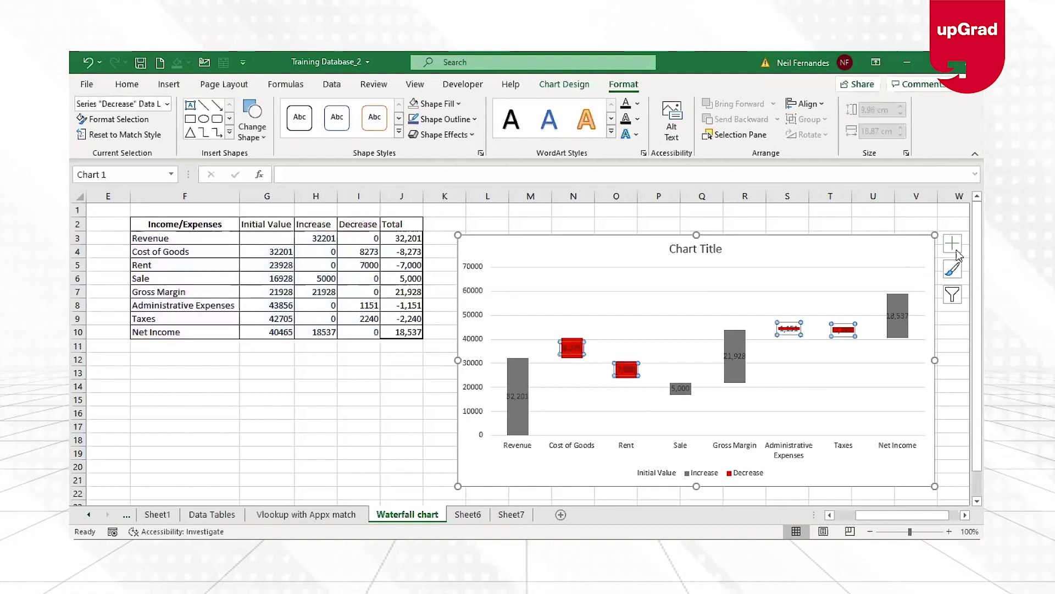
{"action": "left_click", "coordinate": [957, 249]}
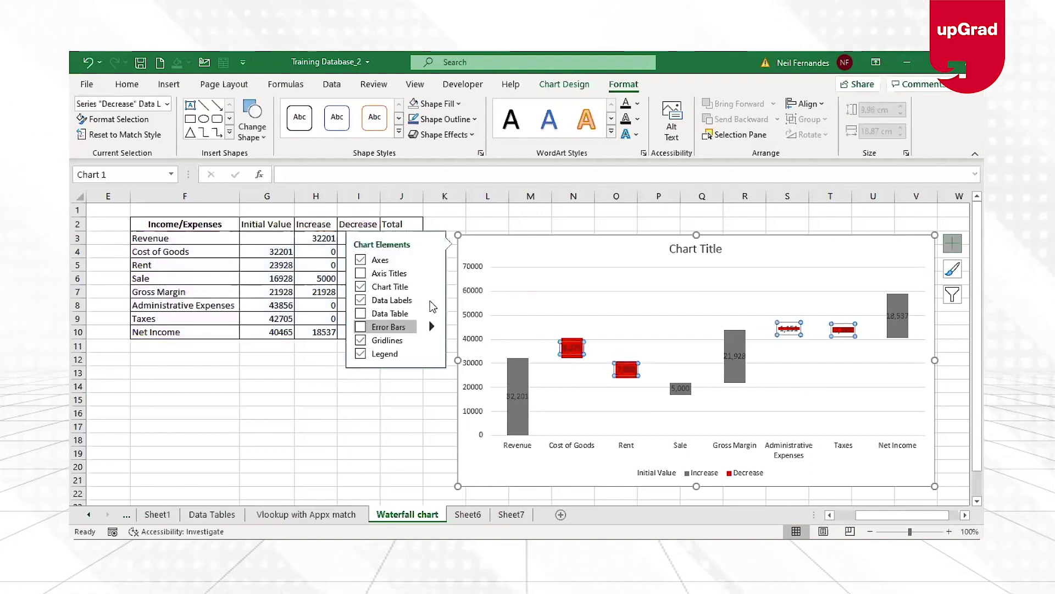
{"action": "left_click", "coordinate": [431, 300]}
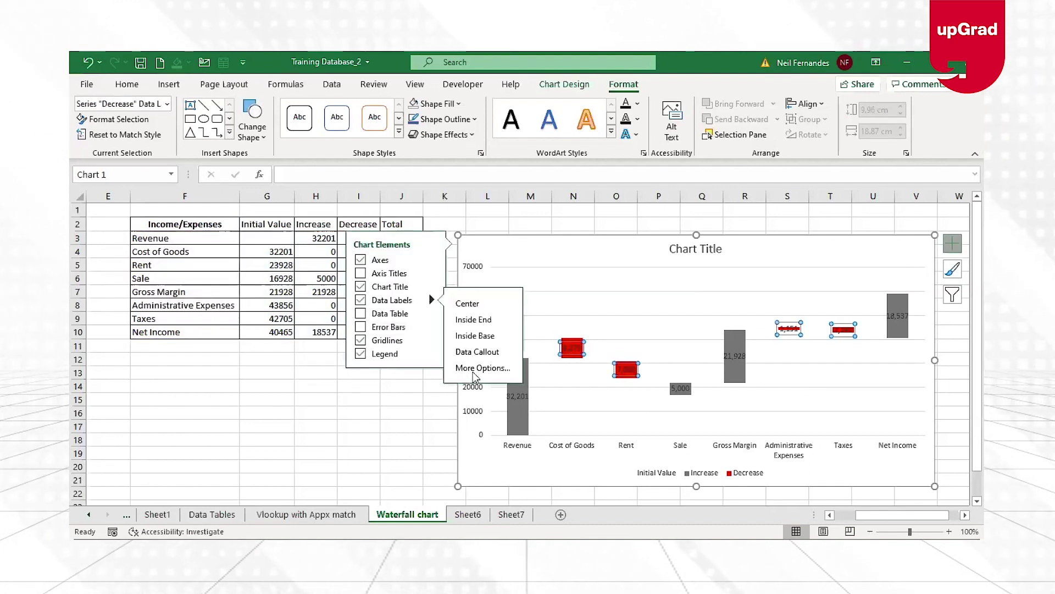
{"action": "left_click", "coordinate": [473, 369]}
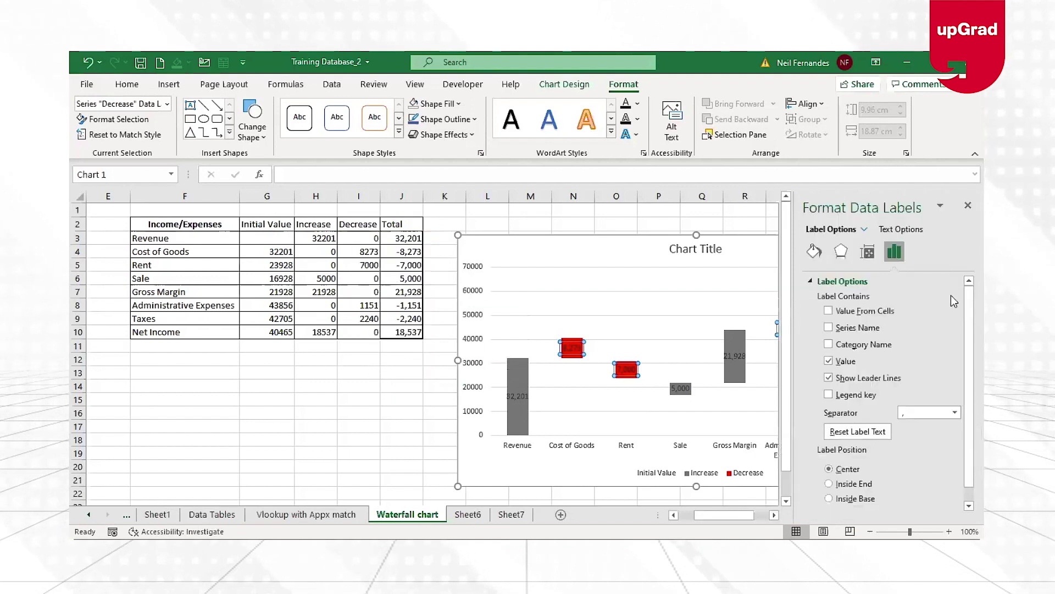
{"action": "scroll", "coordinate": [879, 428], "scroll_direction": "down", "scroll_amount": 1}
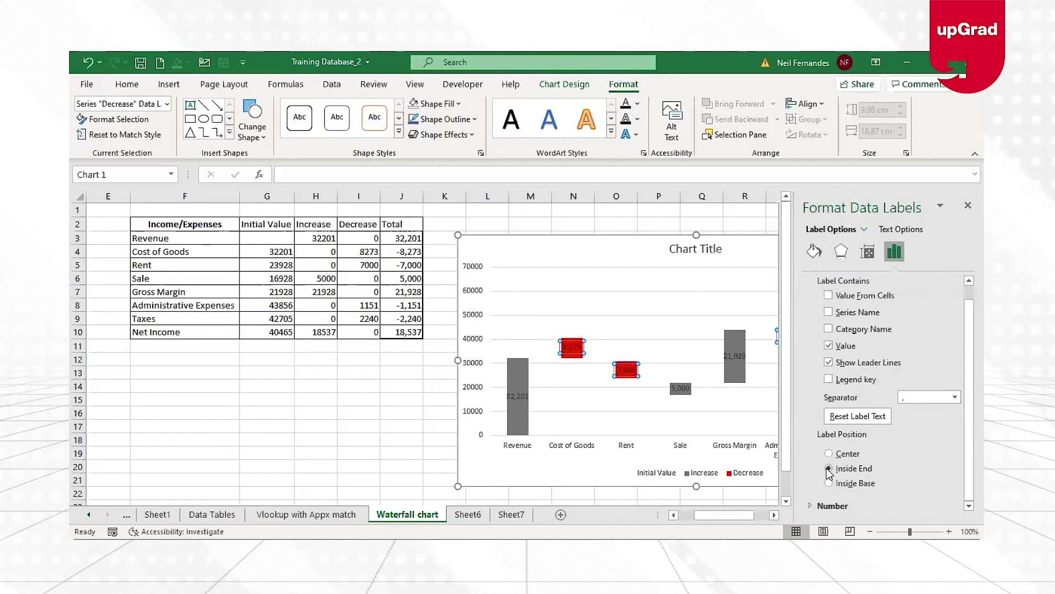
{"action": "key", "text": "Up"}
{"action": "left_click", "coordinate": [894, 251]}
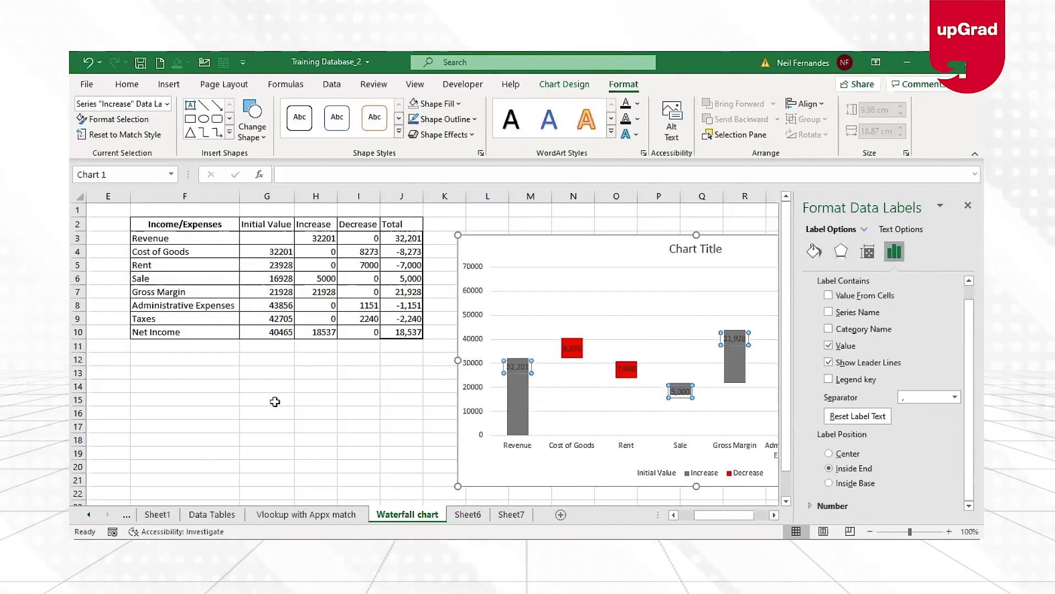
{"action": "left_click", "coordinate": [275, 401]}
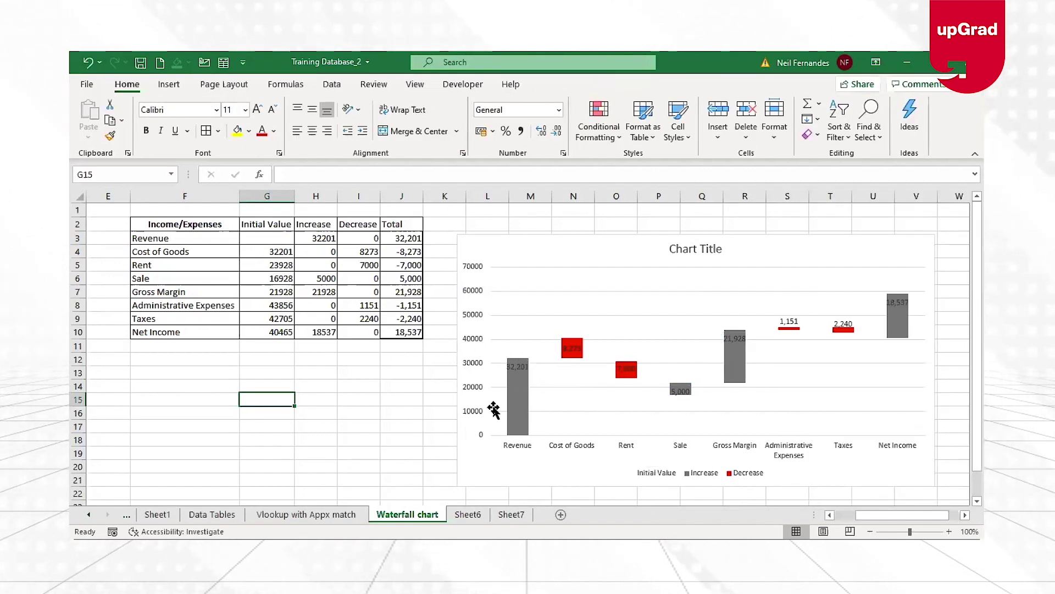
- Fill only the Sale column of the Increase series with the blue theme colour
{"action": "mouse_move", "coordinate": [517, 416]}
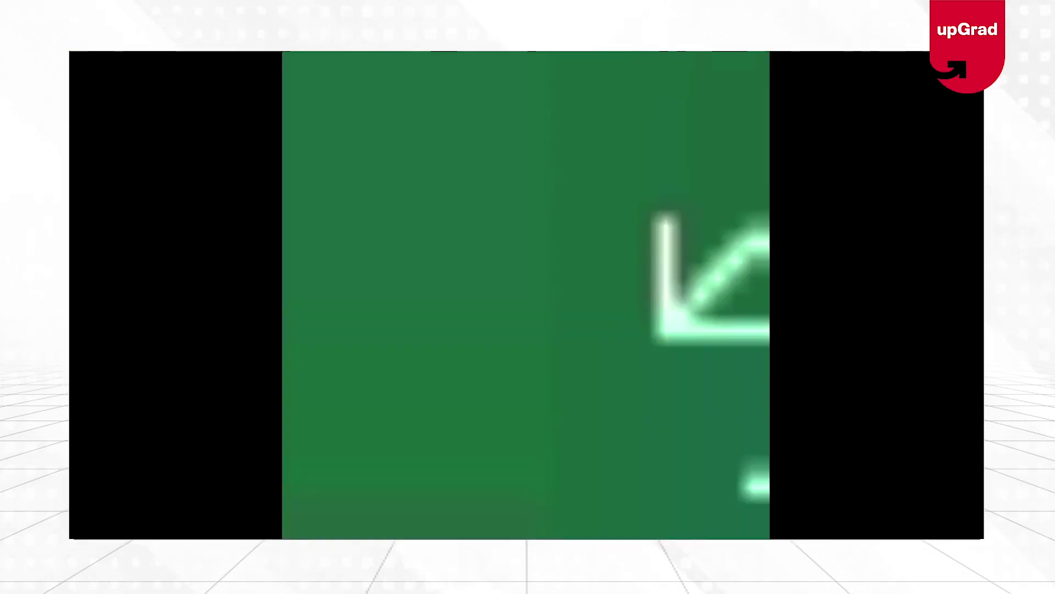
{"action": "left_click", "coordinate": [684, 388]}
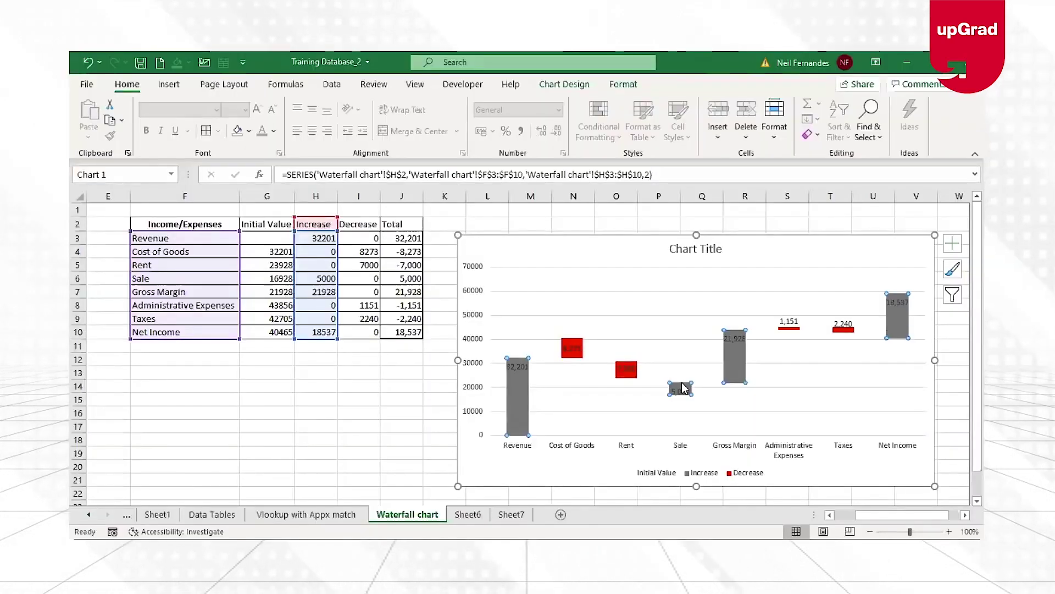
{"action": "left_click", "coordinate": [682, 387]}
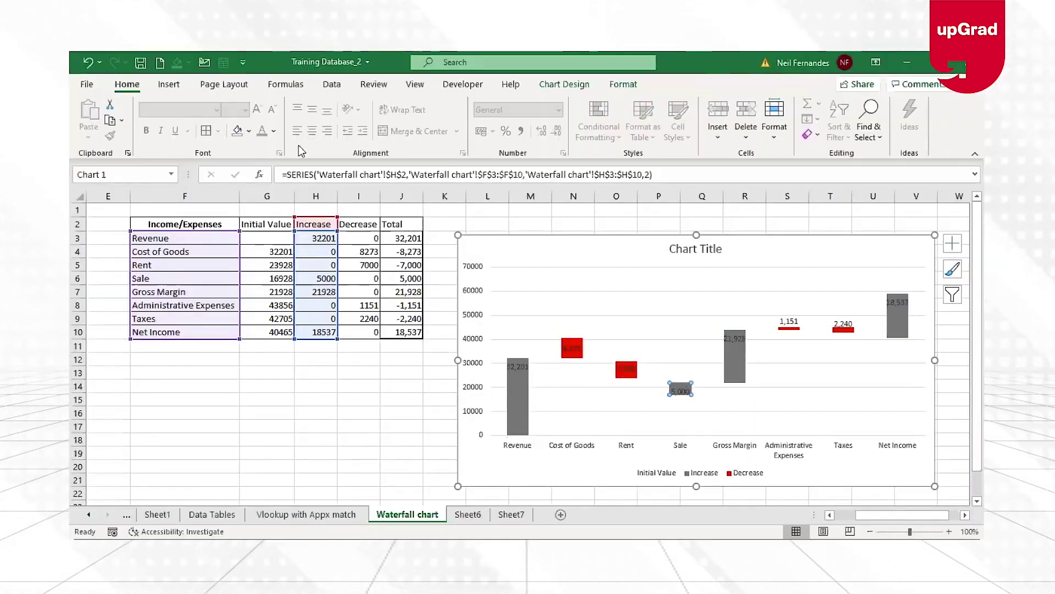
{"action": "left_click", "coordinate": [627, 85]}
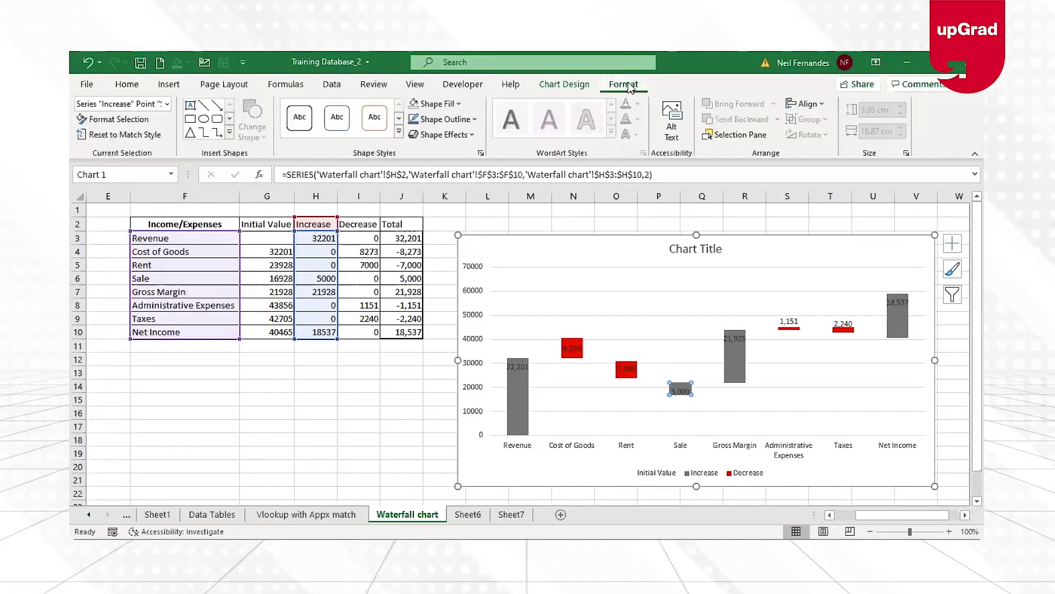
{"action": "left_click", "coordinate": [458, 104]}
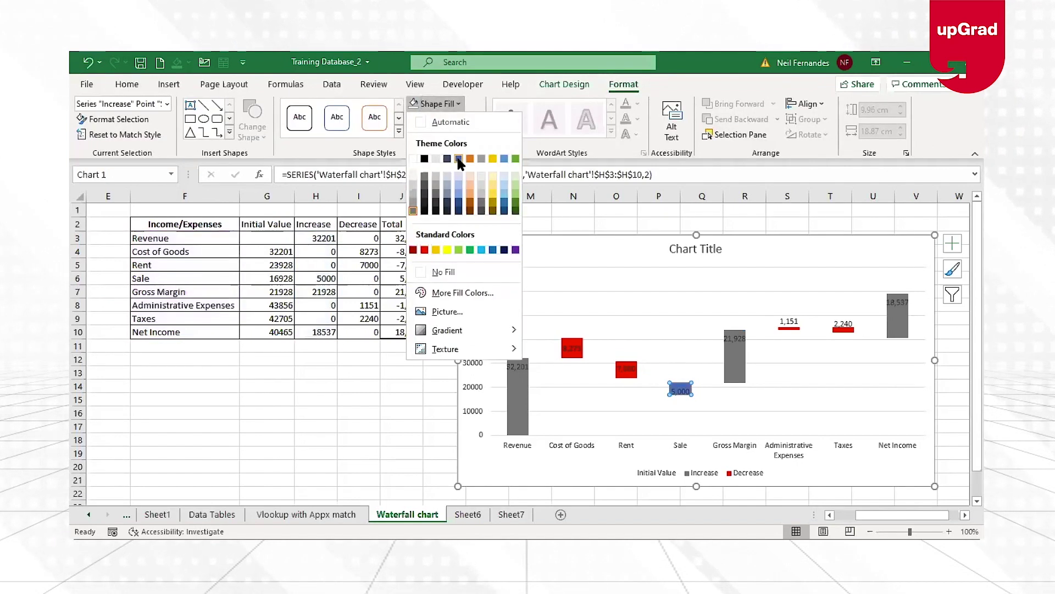
{"action": "left_click", "coordinate": [458, 159]}
{"action": "left_click", "coordinate": [401, 426]}
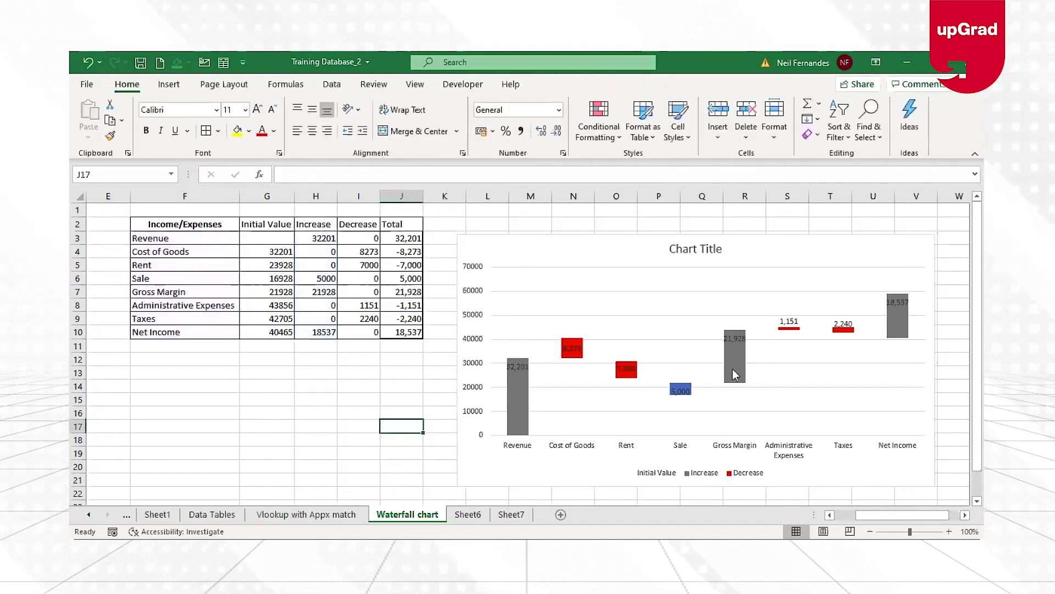
{"action": "left_click", "coordinate": [735, 371]}
{"action": "left_click", "coordinate": [734, 371]}
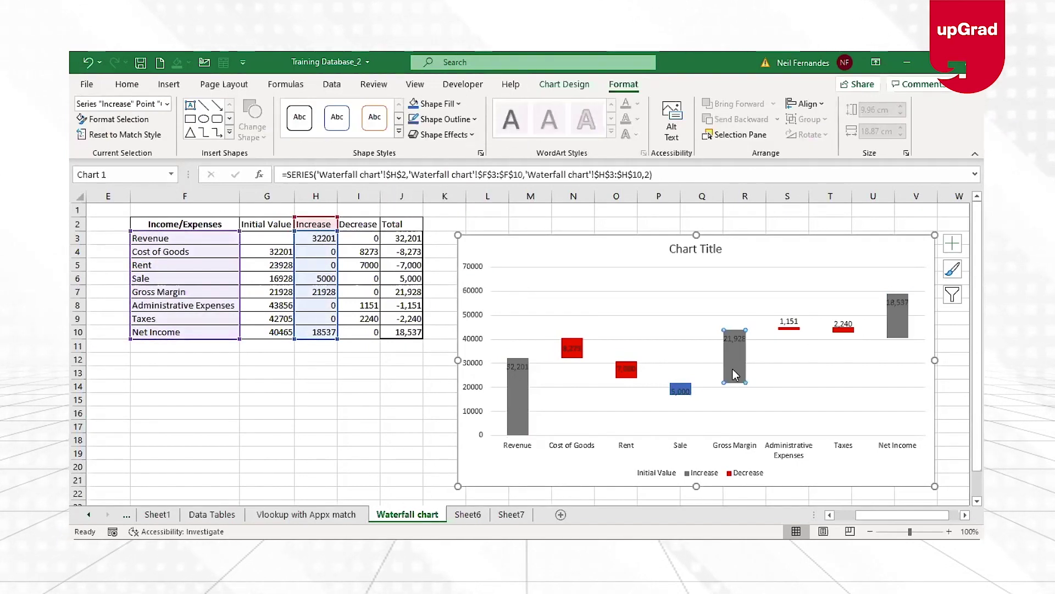
{"action": "left_click", "coordinate": [759, 297]}
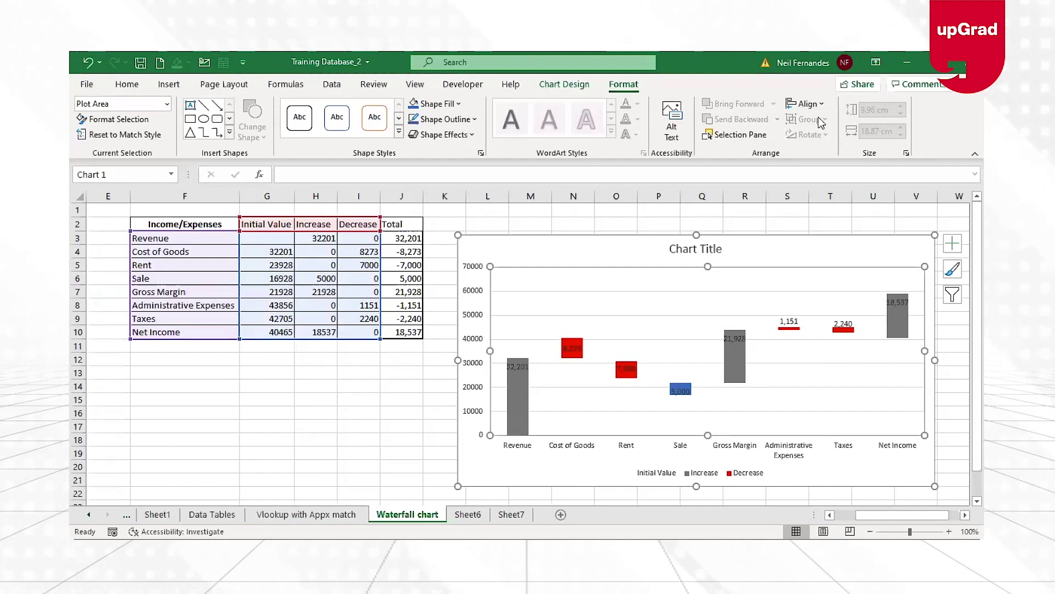
{"action": "left_click", "coordinate": [512, 413]}
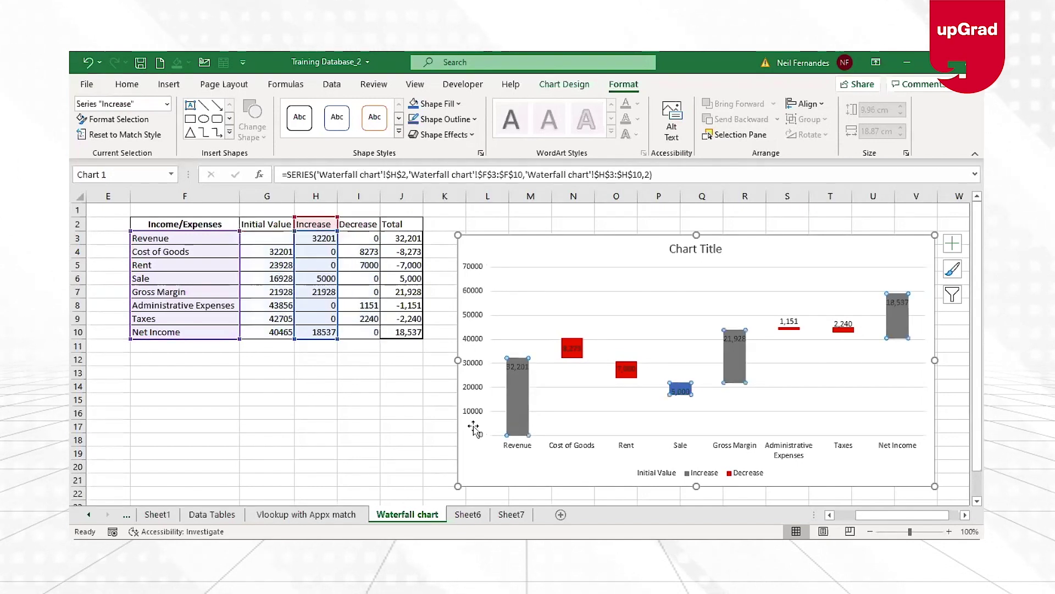
{"action": "left_click", "coordinate": [734, 364]}
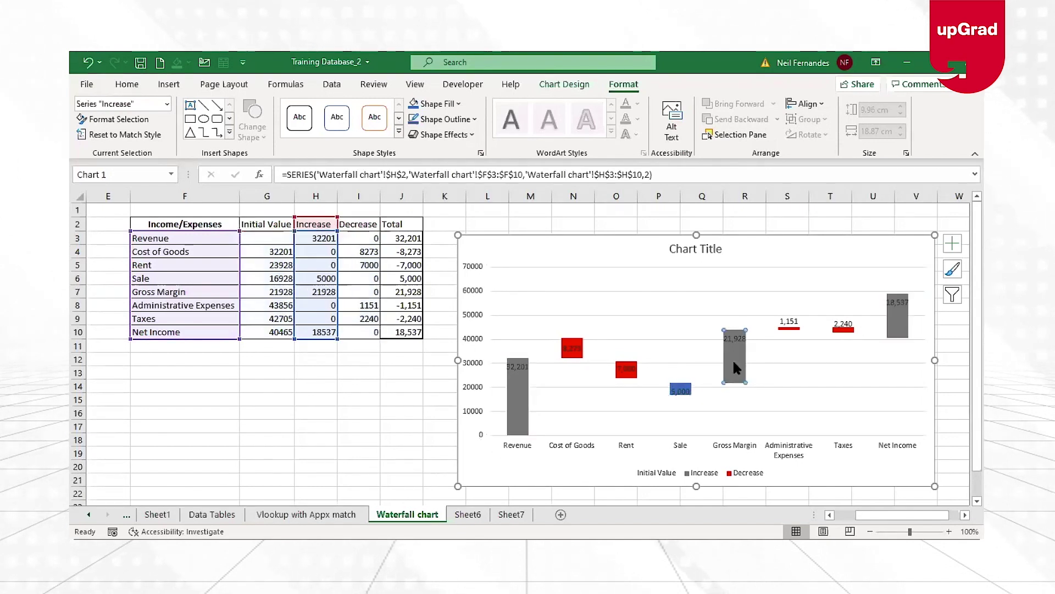
{"action": "left_click", "coordinate": [894, 330]}
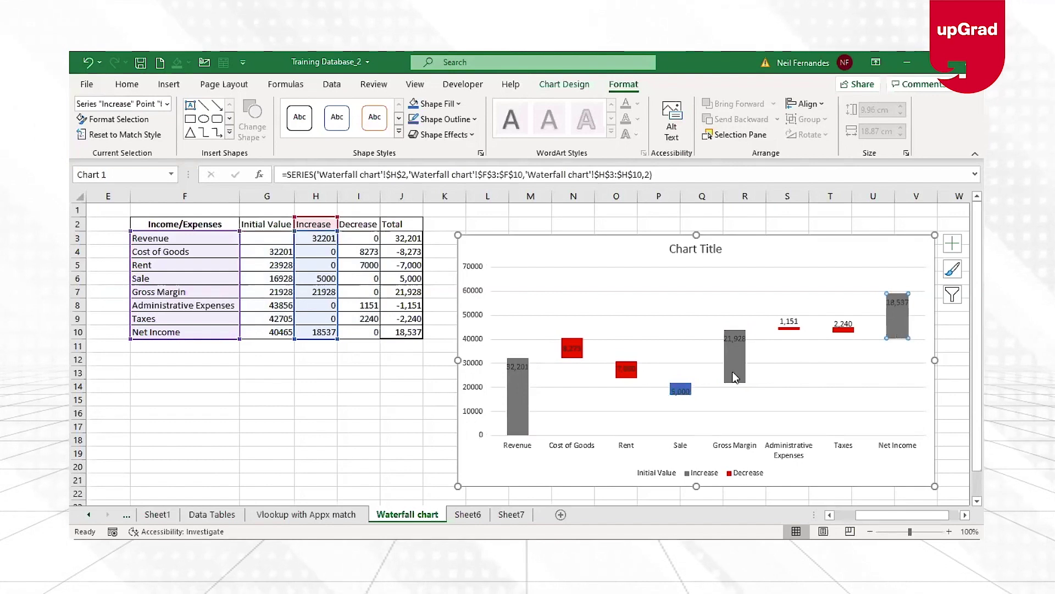
- Fill only the Gross Margin column of the Initial Value series with grey, and remove the fill from the Increase segment above it
{"action": "mouse_move", "coordinate": [737, 399]}
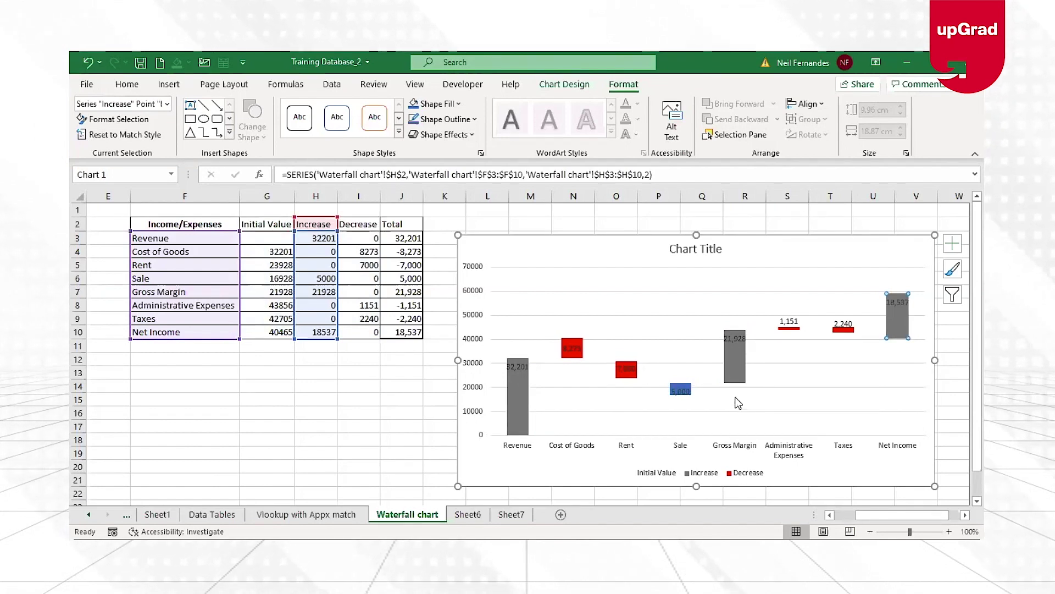
{"action": "left_click", "coordinate": [737, 402]}
{"action": "left_click", "coordinate": [738, 403]}
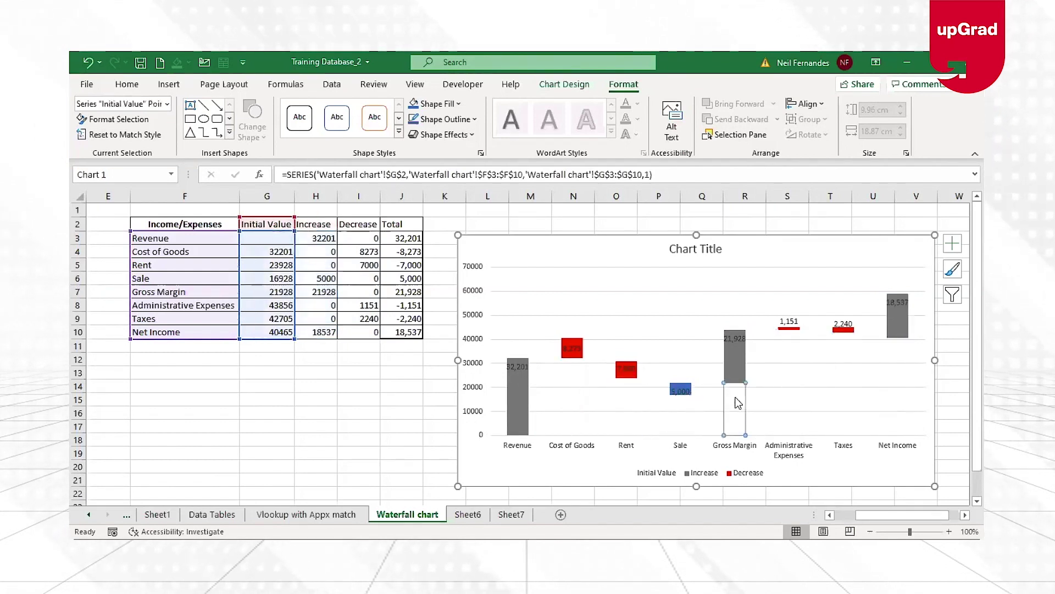
{"action": "left_click", "coordinate": [740, 366]}
{"action": "left_click", "coordinate": [739, 367]}
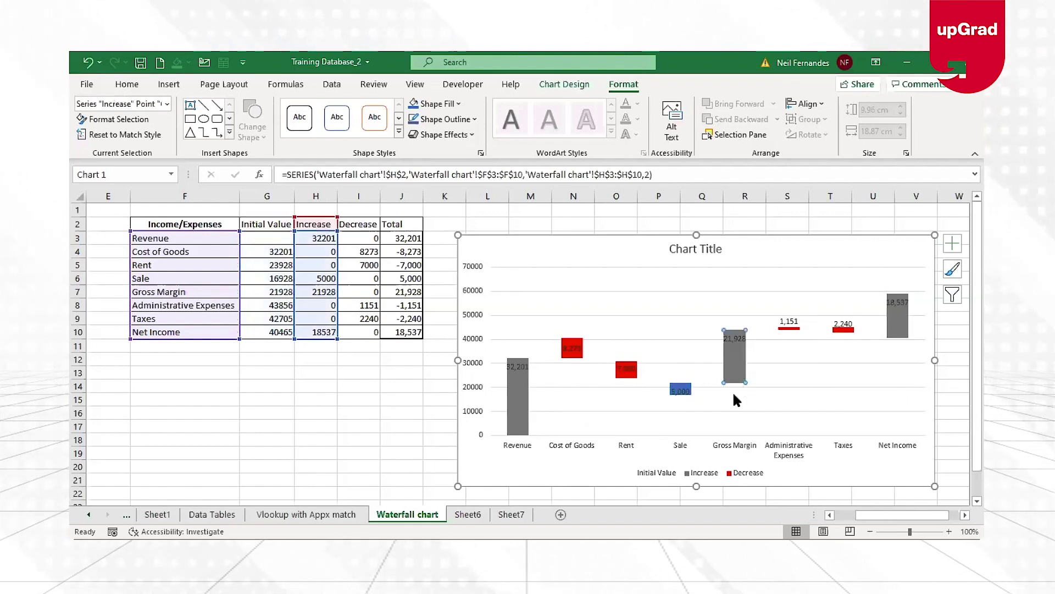
{"action": "left_click", "coordinate": [734, 395]}
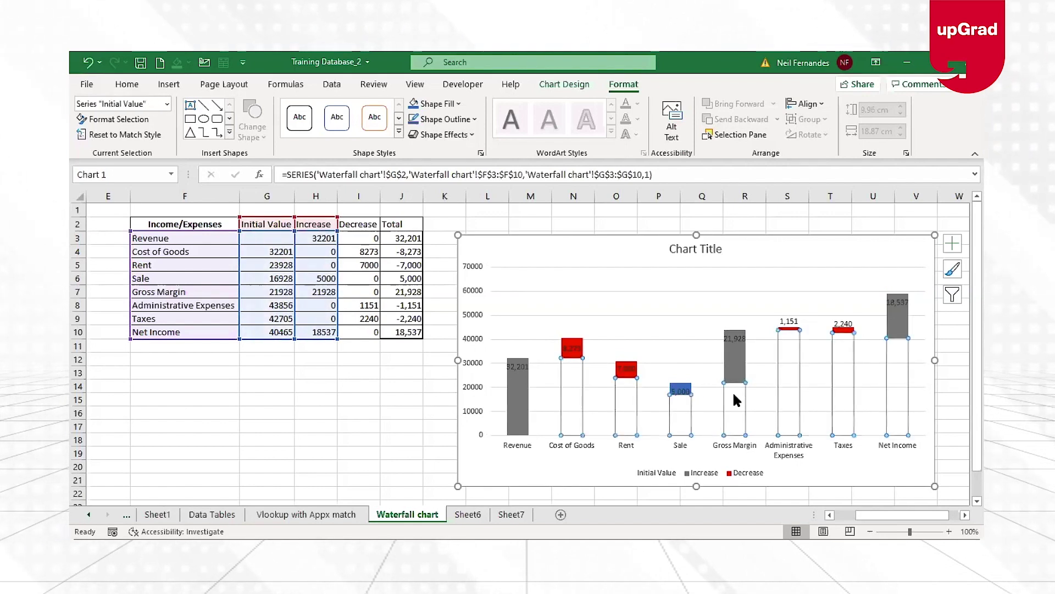
{"action": "left_click", "coordinate": [734, 391]}
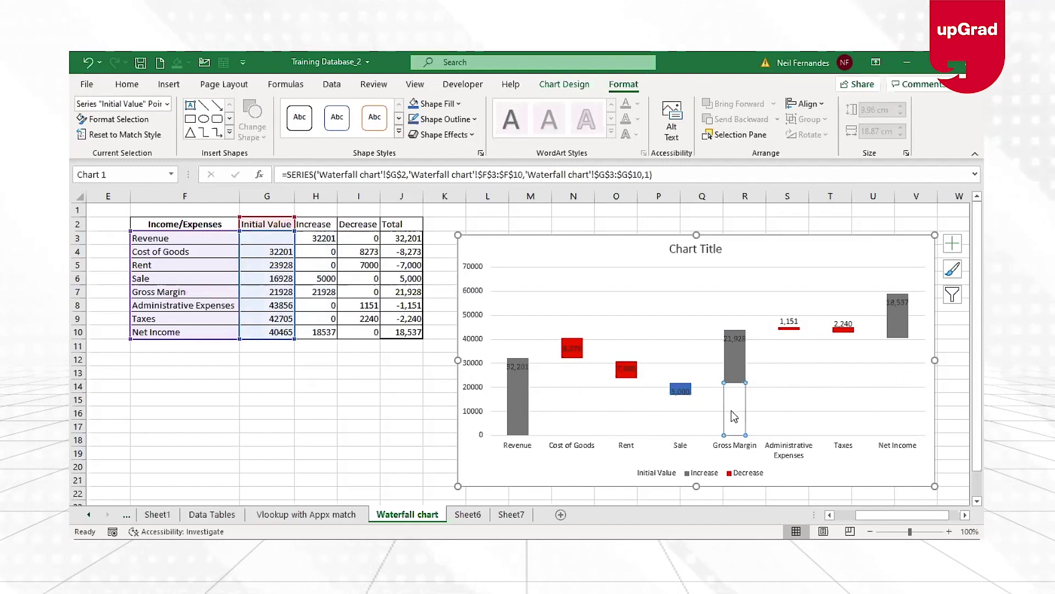
{"action": "mouse_move", "coordinate": [732, 411]}
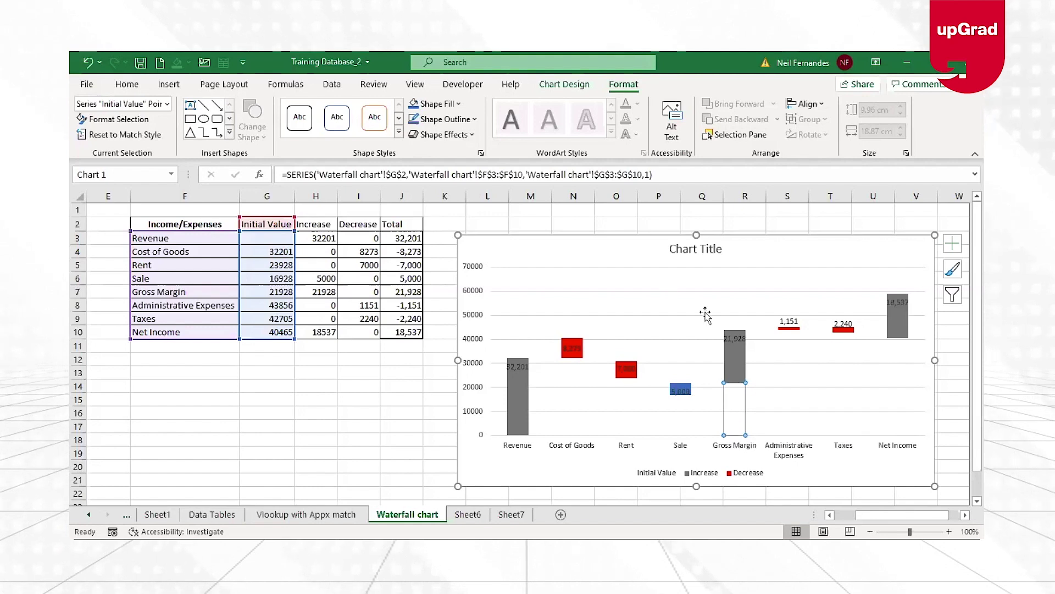
{"action": "mouse_move", "coordinate": [739, 367]}
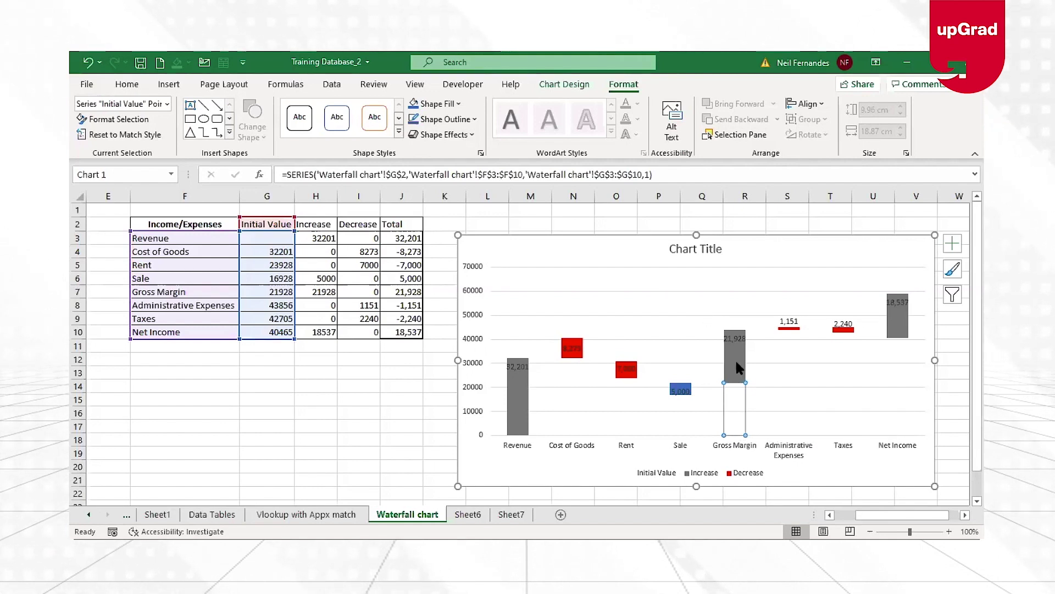
{"action": "left_click", "coordinate": [739, 367]}
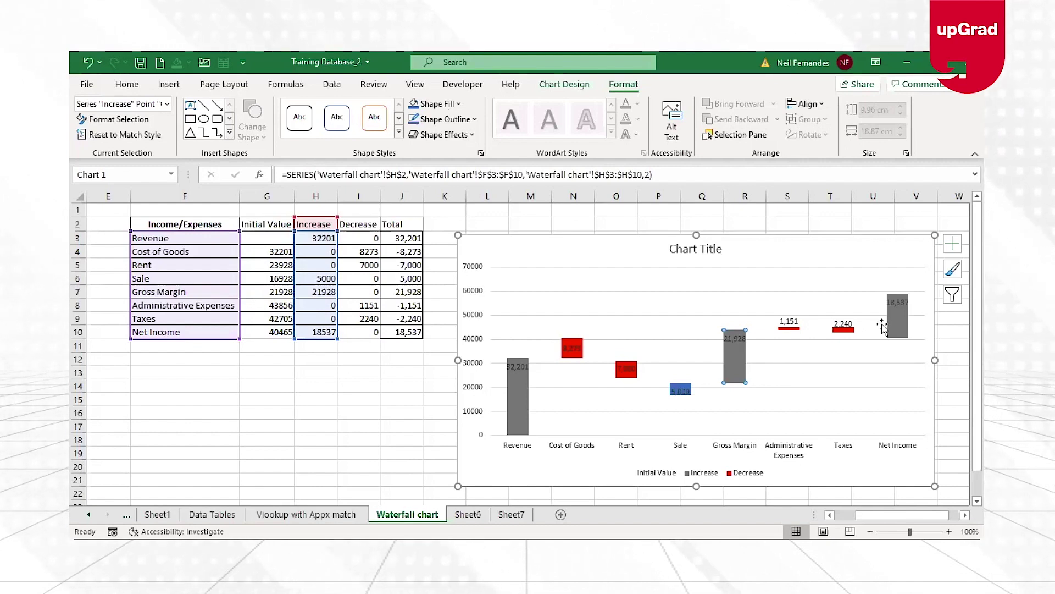
{"action": "key", "text": "ctrl+z"}
- Remove the fill from the Net Income segment of the Increase series, and fill the Initial Value column below it with grey
{"action": "left_click", "coordinate": [903, 328]}
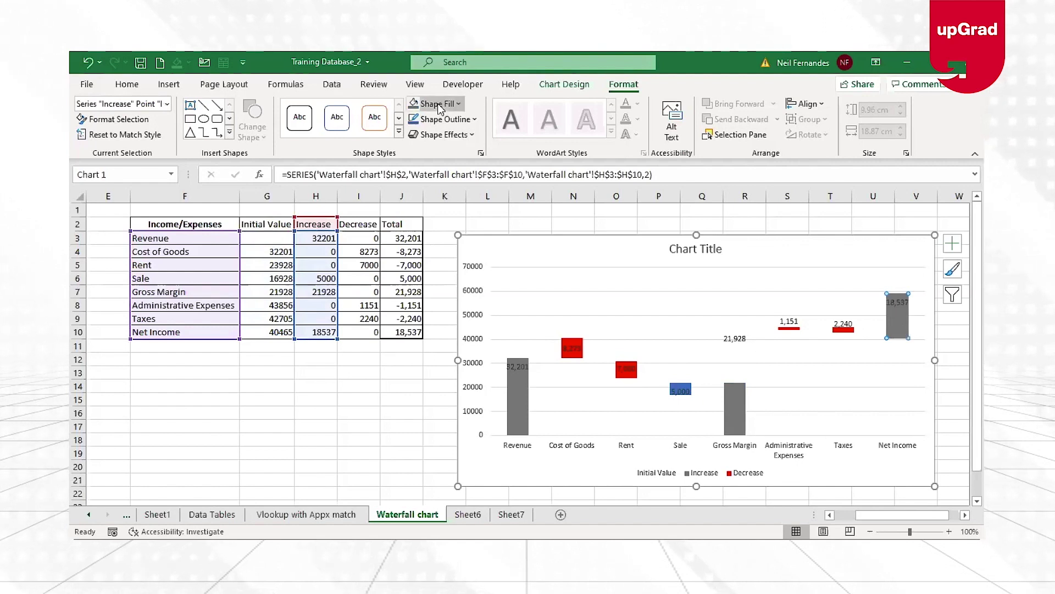
{"action": "left_click", "coordinate": [902, 358]}
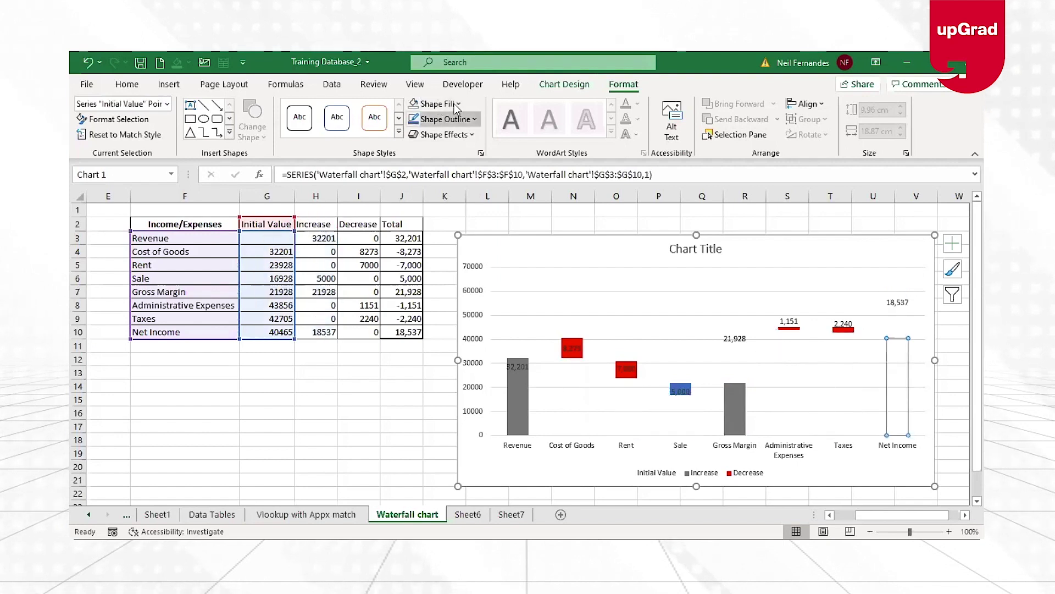
{"action": "left_click", "coordinate": [434, 103]}
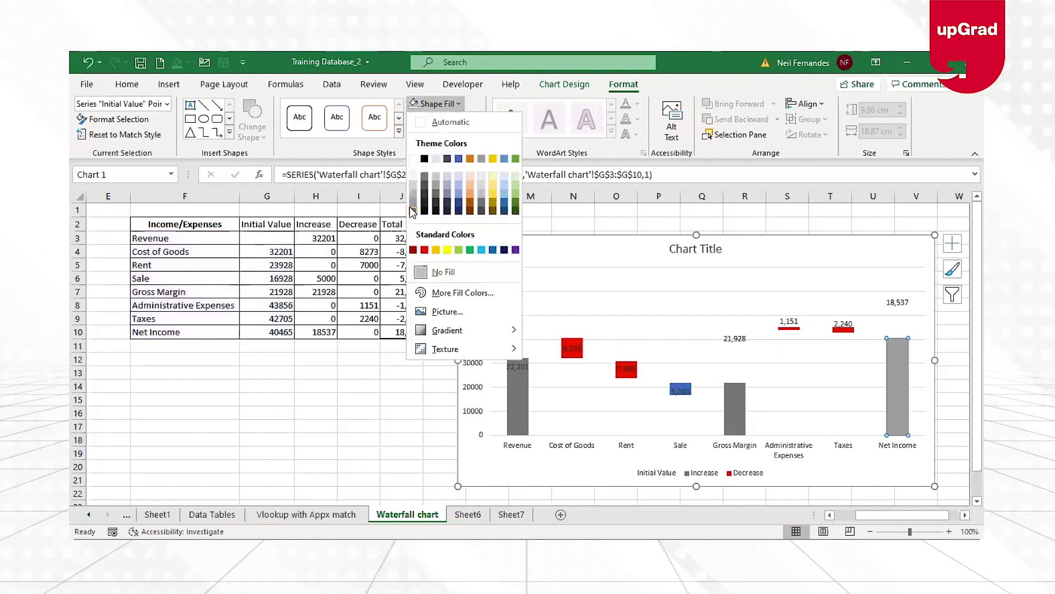
- Delete the Increase series' floating data labels above the Net Income and Gross Margin columns
{"action": "left_click", "coordinate": [897, 304]}
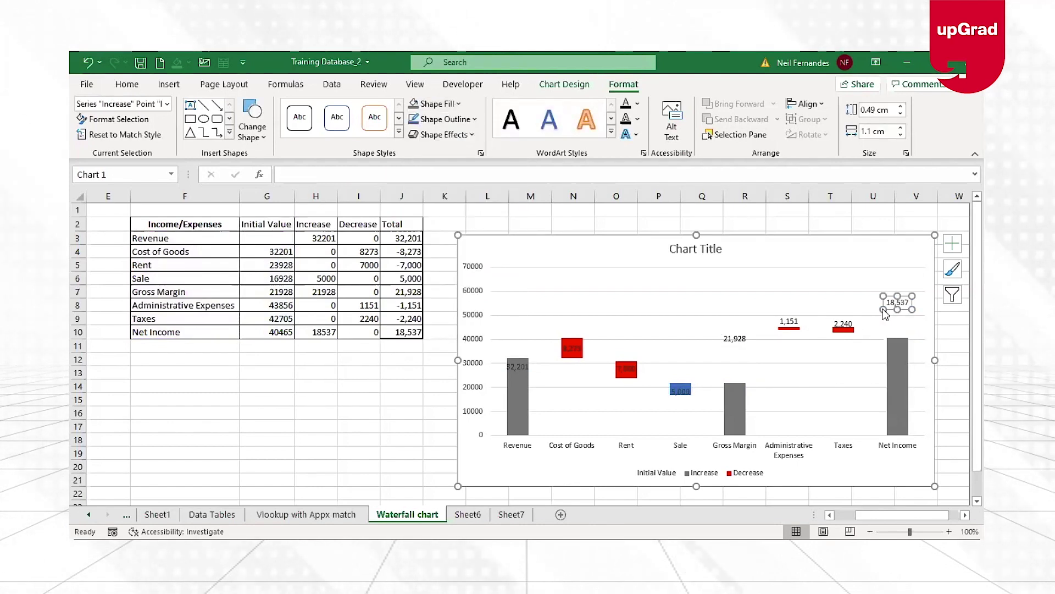
{"action": "key", "text": "Escape"}
{"action": "left_click", "coordinate": [737, 337]}
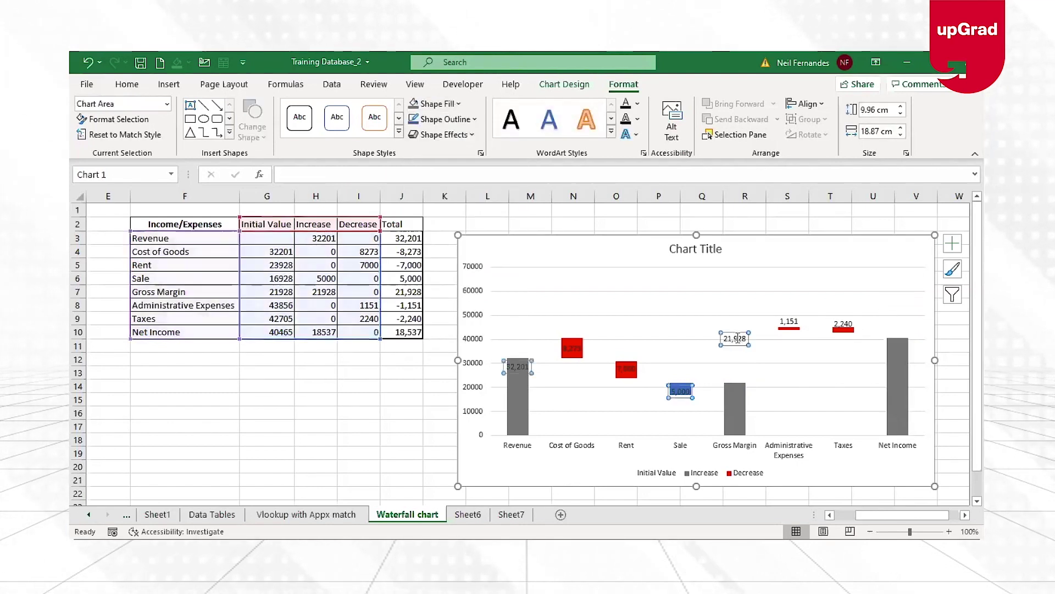
{"action": "left_click", "coordinate": [737, 338]}
{"action": "key", "text": "Delete"}
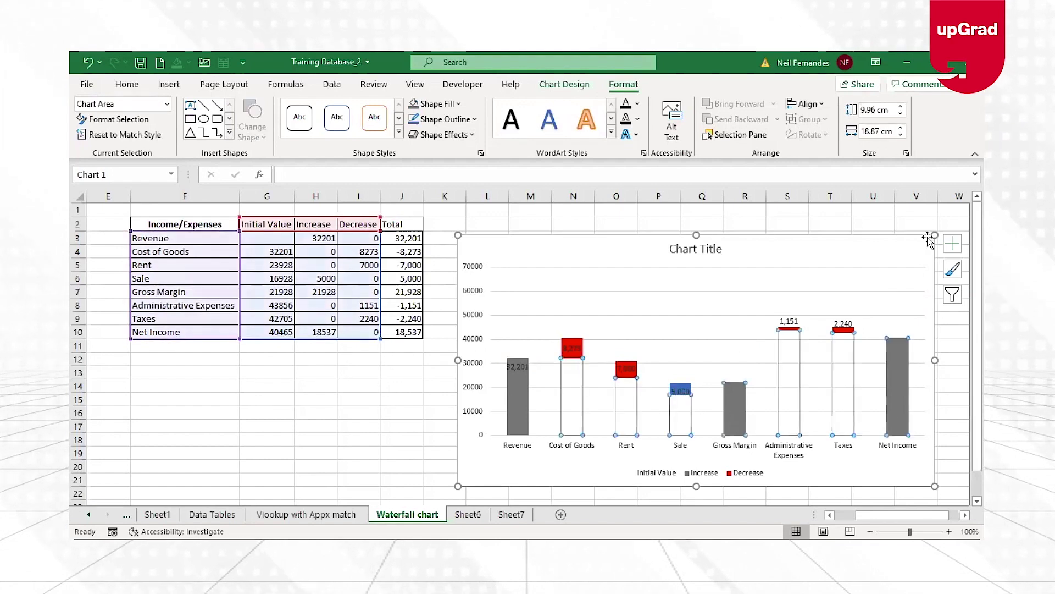
- Add data labels to only the Gross Margin and Net Income columns of the Initial Value series
{"action": "left_click", "coordinate": [734, 422]}
{"action": "left_click", "coordinate": [734, 422]}
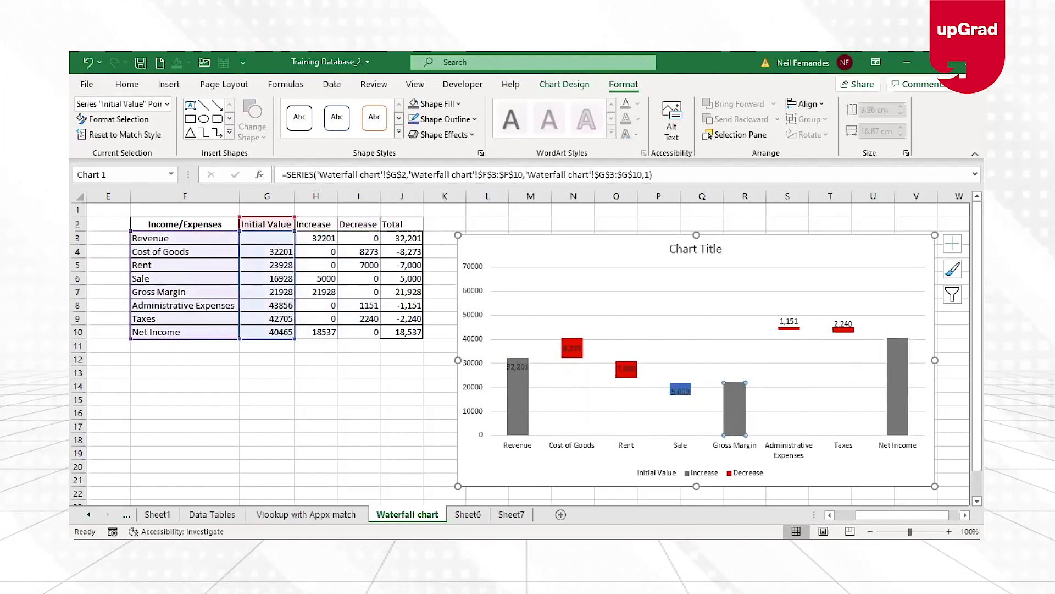
{"action": "left_click", "coordinate": [952, 243]}
{"action": "left_click", "coordinate": [363, 301]}
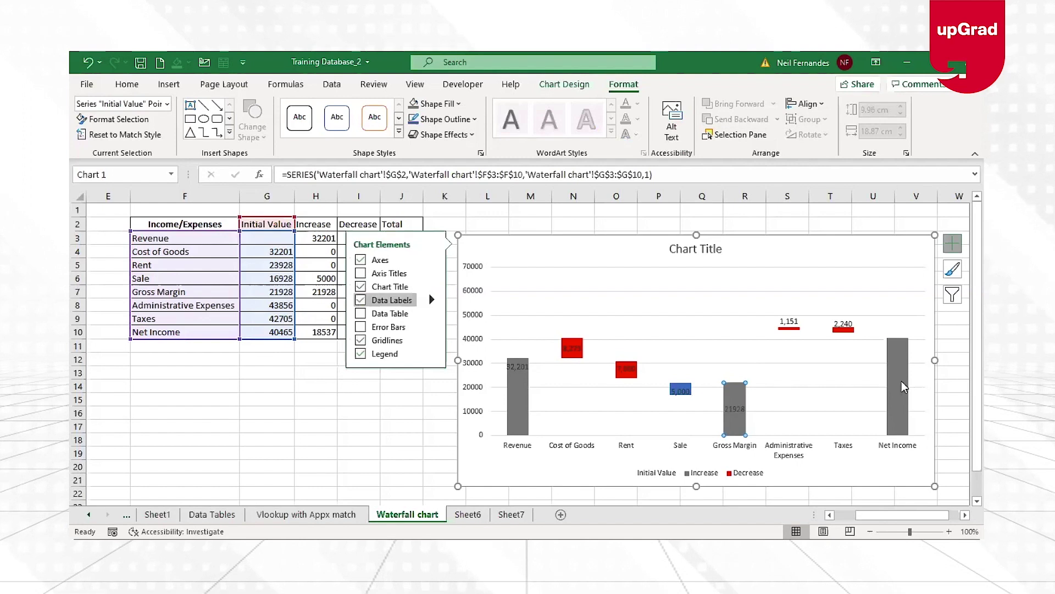
{"action": "left_click", "coordinate": [902, 381]}
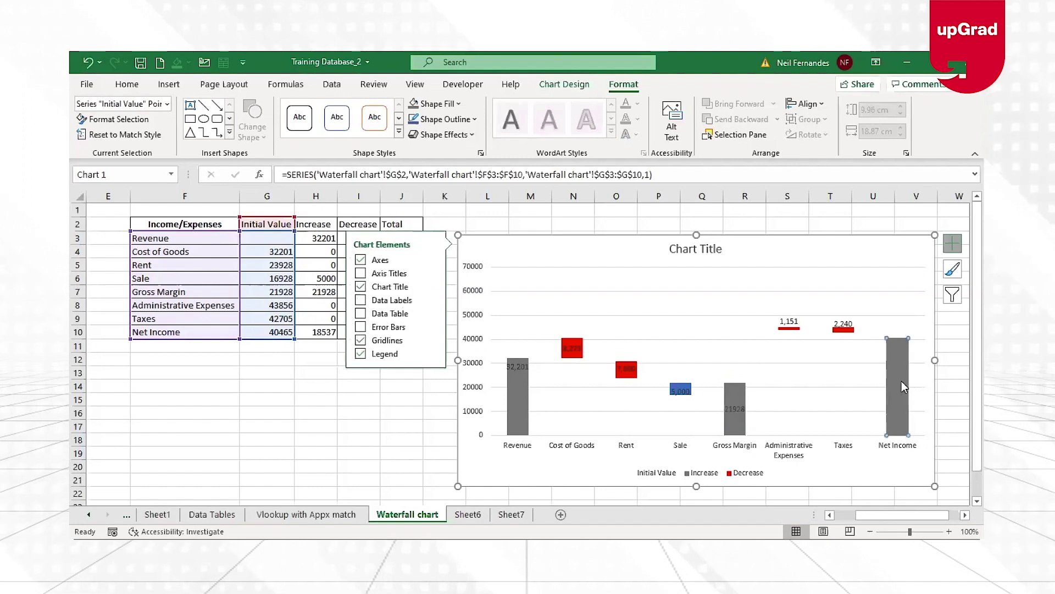
{"action": "left_click", "coordinate": [954, 248]}
{"action": "left_click", "coordinate": [955, 248]}
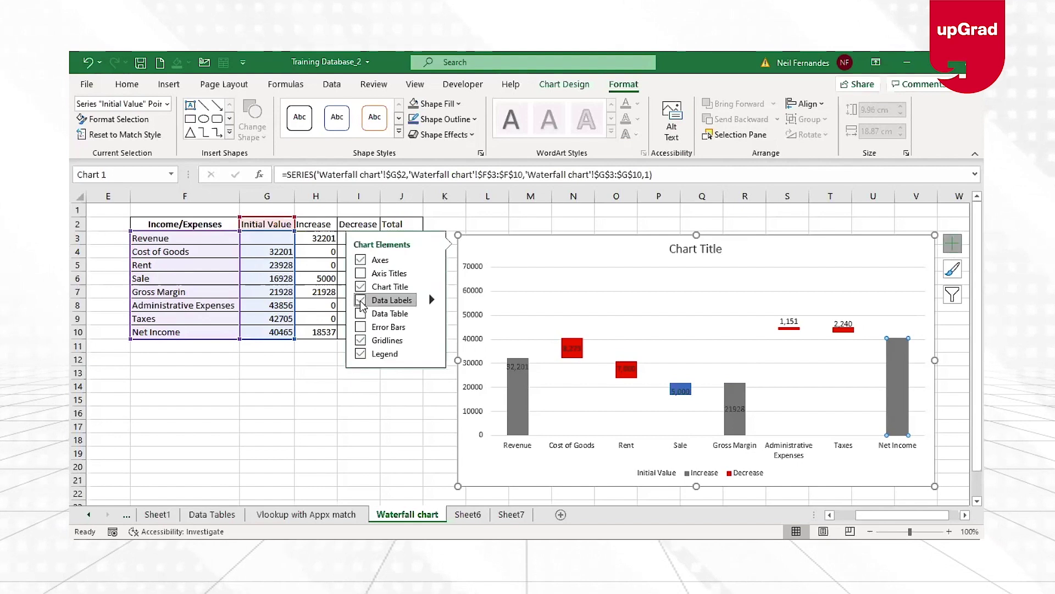
{"action": "left_click", "coordinate": [361, 300]}
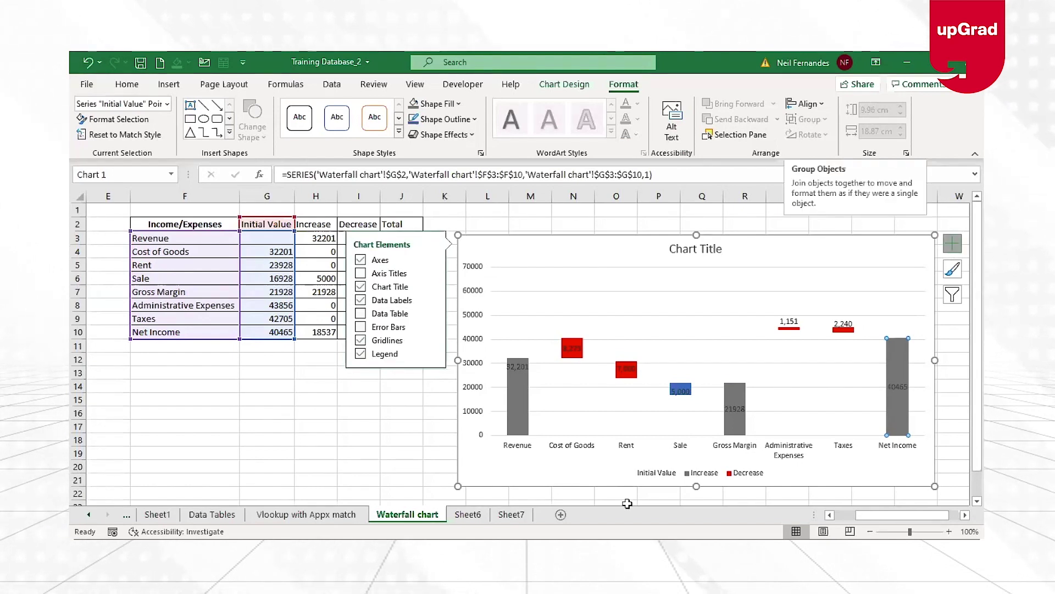
- Remove the horizontal gridlines from the chart's plot area
{"action": "left_click", "coordinate": [624, 292]}
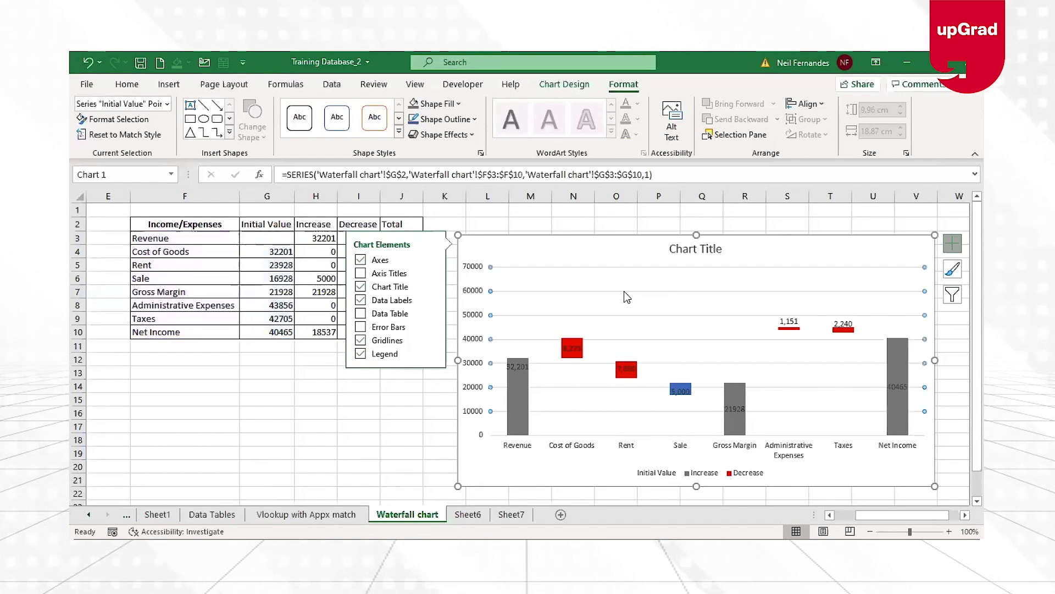
{"action": "left_click", "coordinate": [624, 294]}
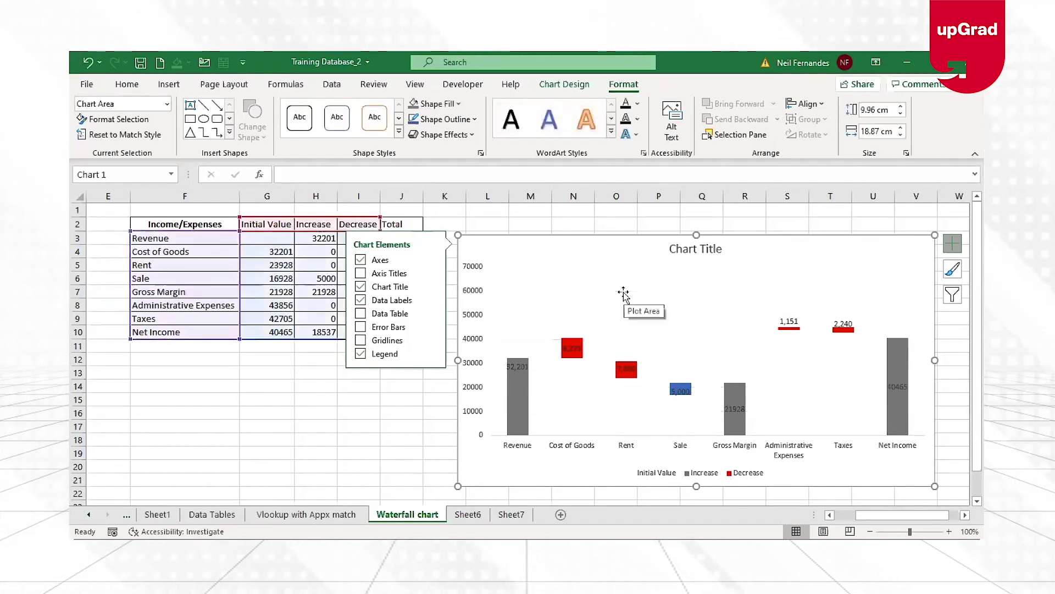